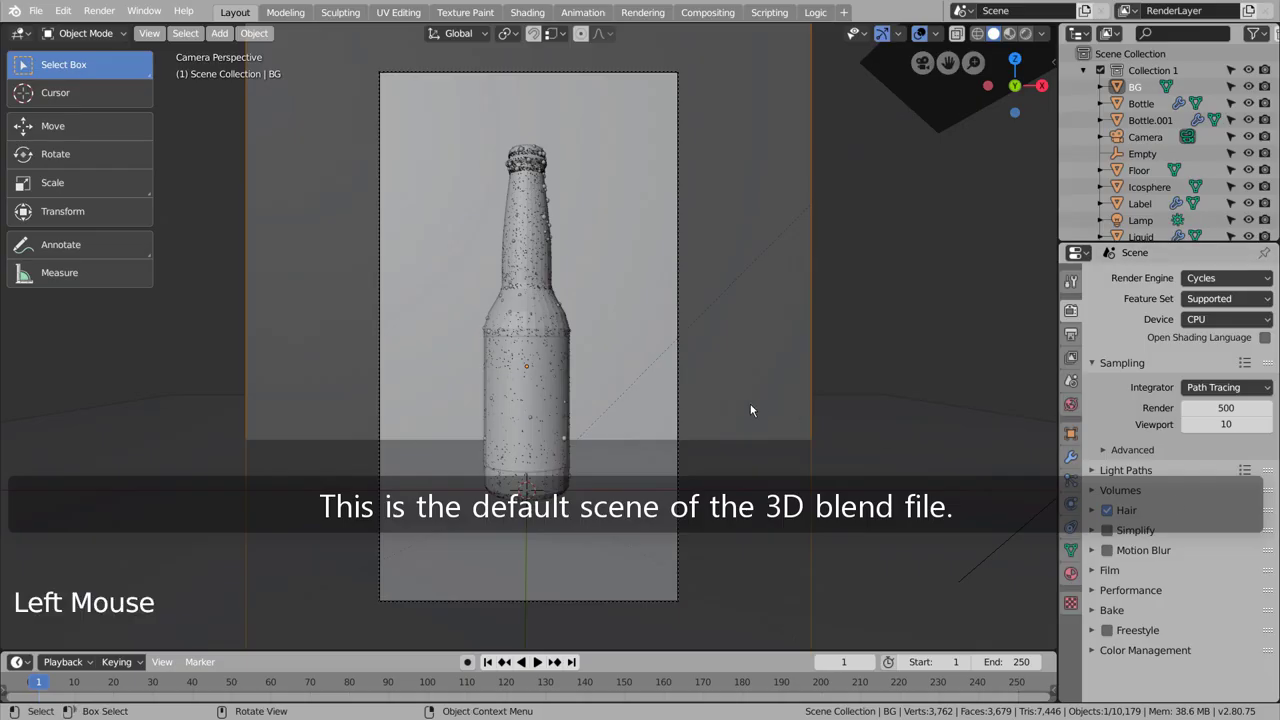
# Step: Add a plane at the bottle's base and scale it up until it extends beyond the floor
pyautogui.moveTo(734, 404); pyautogui.dragTo(719, 500, button='middle')
pyautogui.scroll(-9, 653, 415)
pyautogui.click(719, 500)
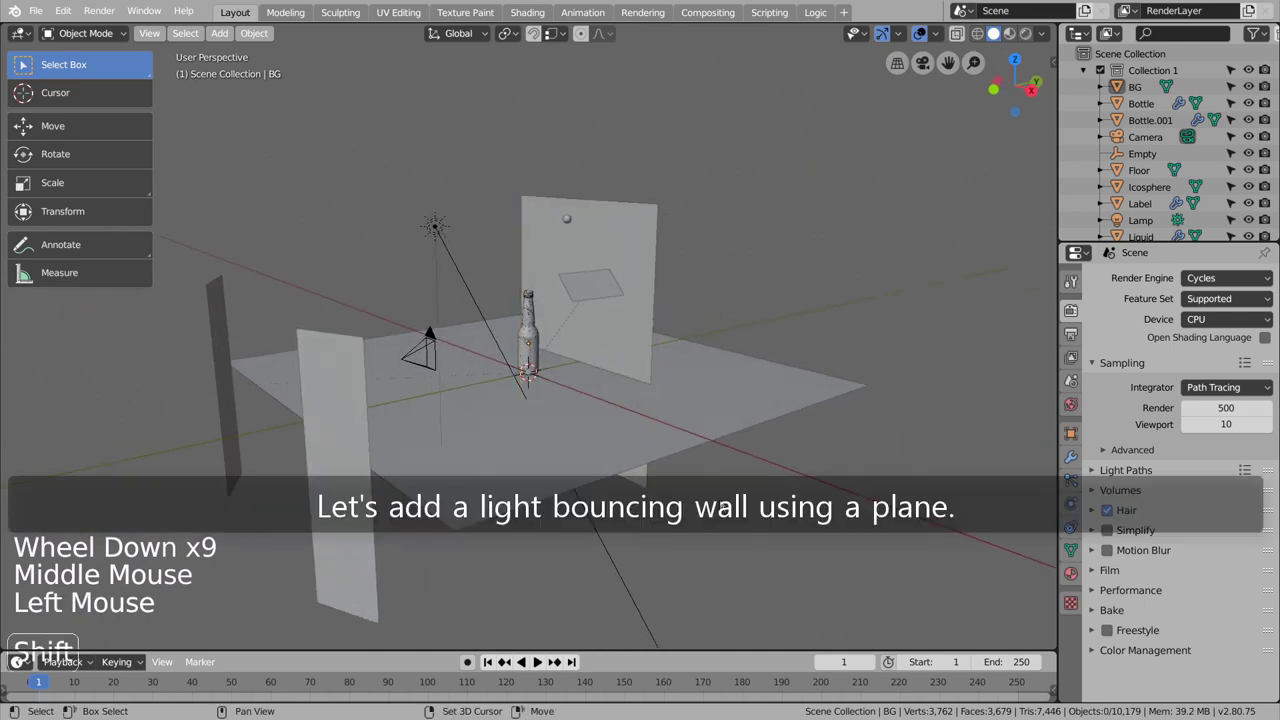
pyautogui.hotkey('shift', 'a')
pyautogui.moveTo(720, 399)
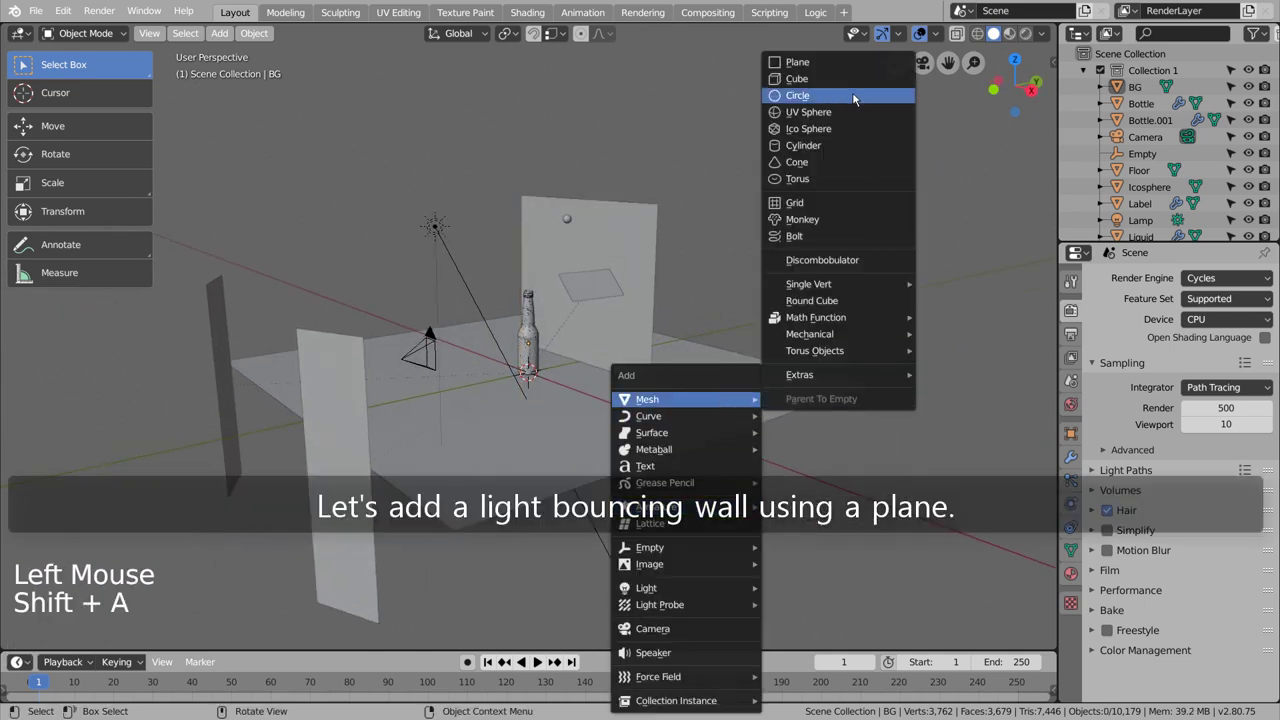
pyautogui.click(854, 62)
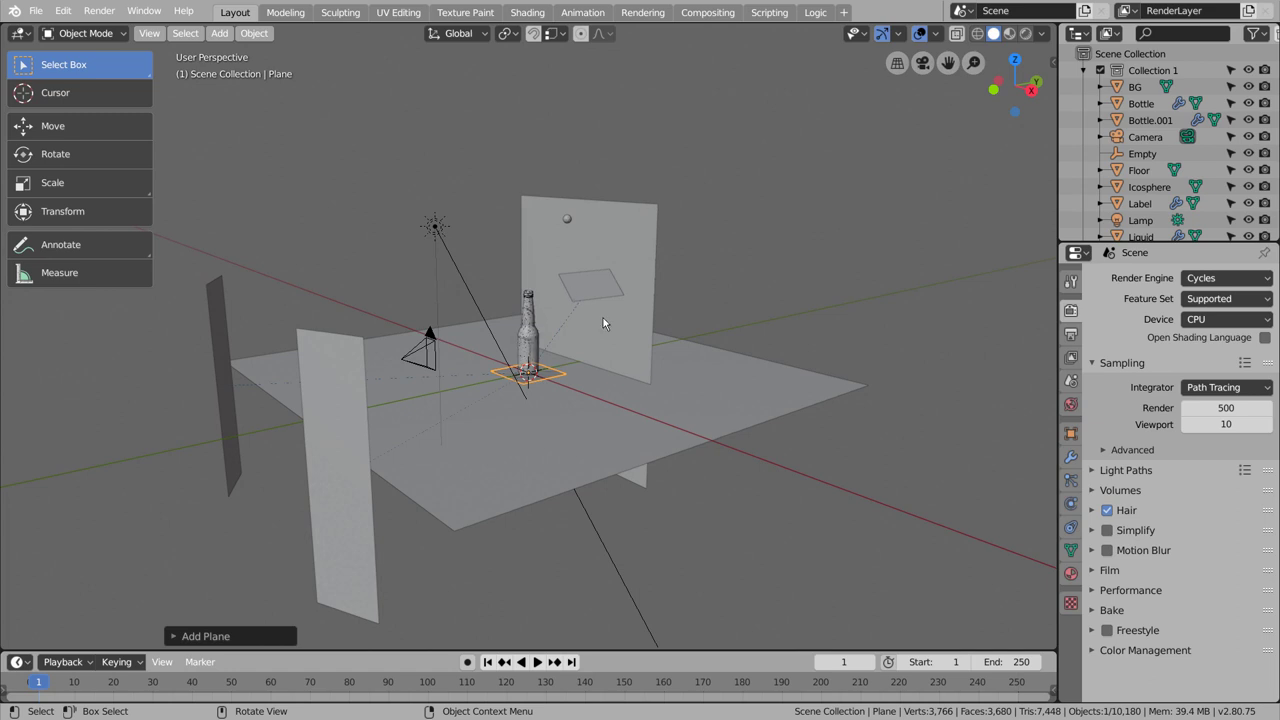
pyautogui.press('s')
pyautogui.click(362, 294)
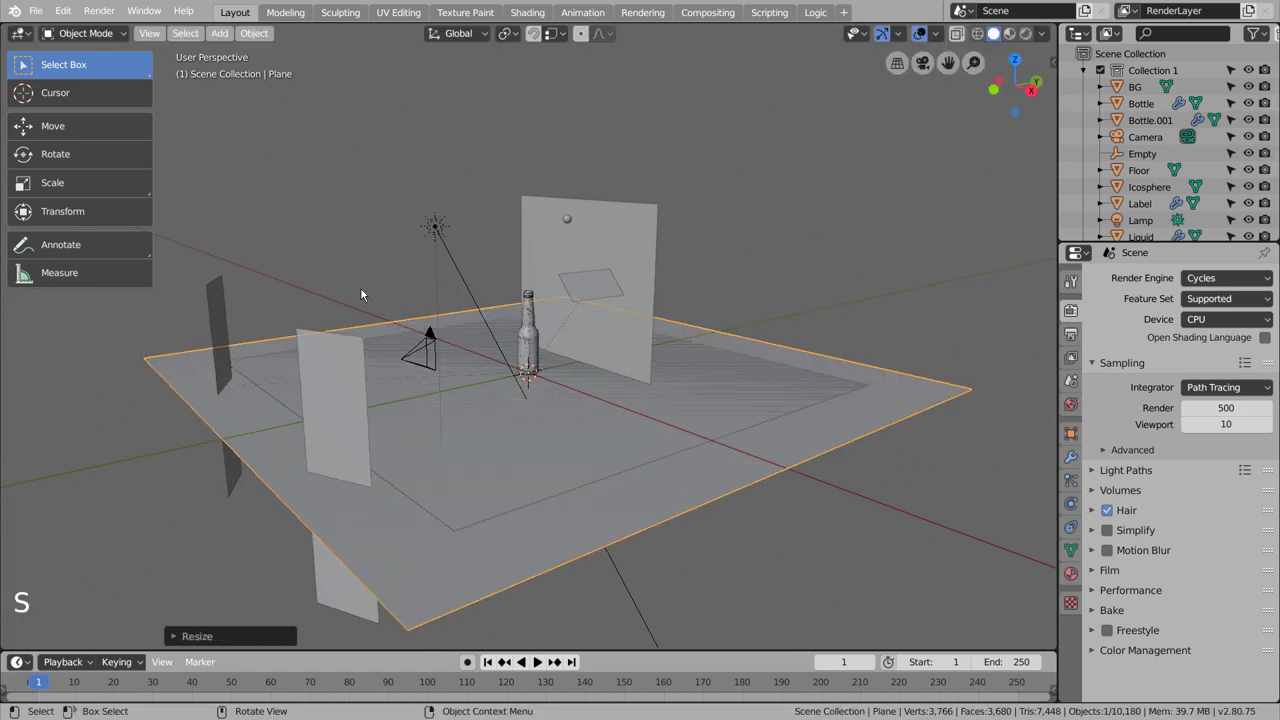
# Step: Move the large plane down along Z so it sits below the floor
pyautogui.scroll(-1, 220, 250)
pyautogui.click(90, 126)
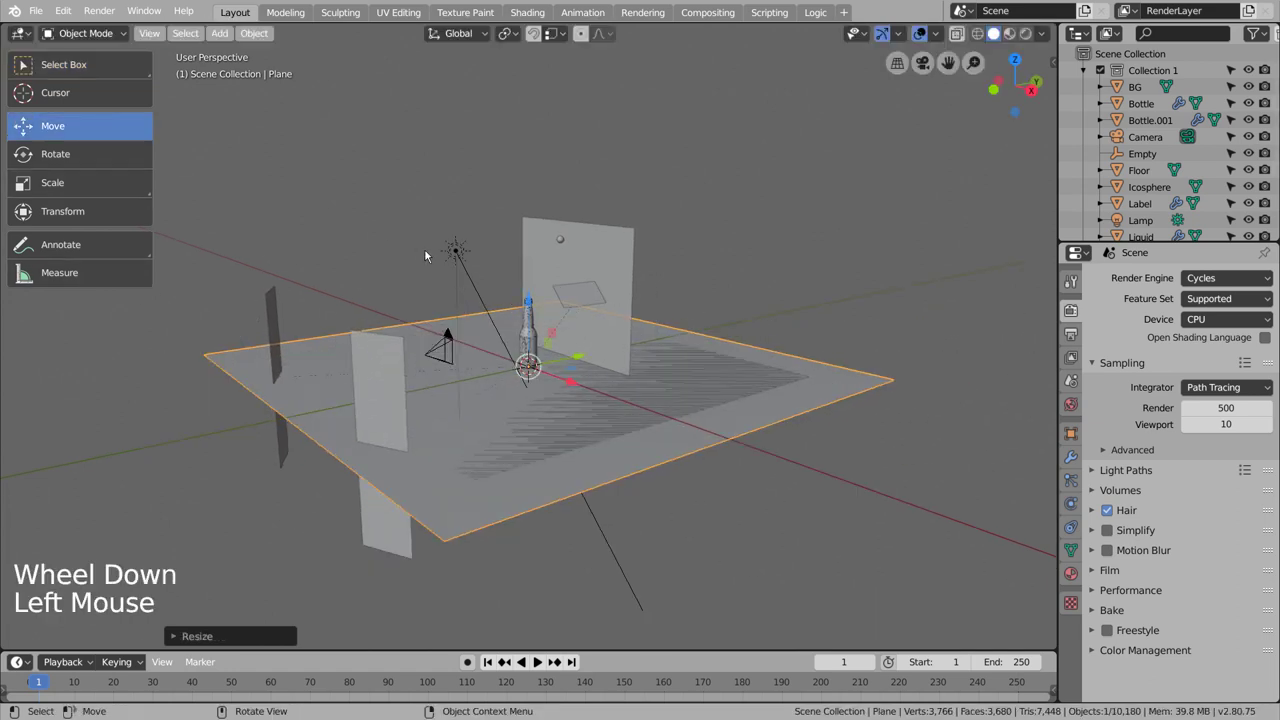
pyautogui.moveTo(528, 306); pyautogui.dragTo(538, 342)
# Step: Extrude the large plane's edge behind the bottle up along Z as a wall, and on along negative Y as a ceiling
pyautogui.moveTo(538, 342); pyautogui.dragTo(752, 412, button='middle')
pyautogui.press('Tab')
pyautogui.press('2')
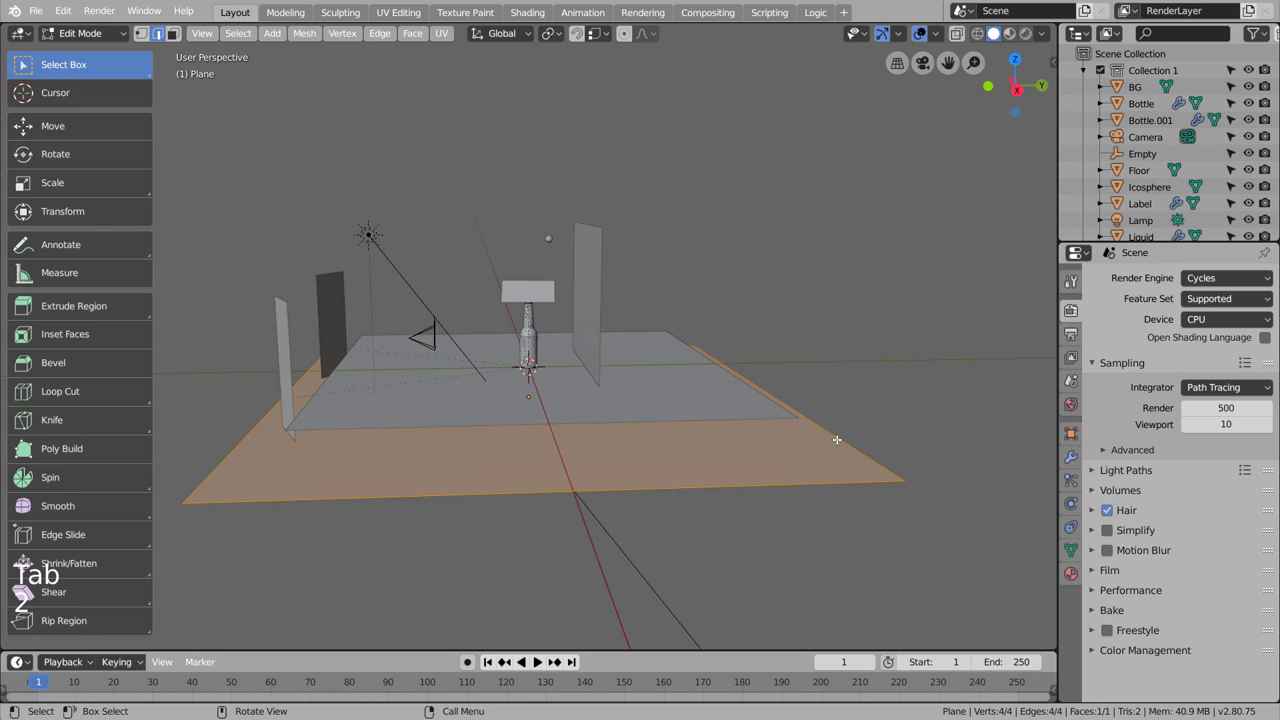
pyautogui.click(838, 440)
pyautogui.press('e')
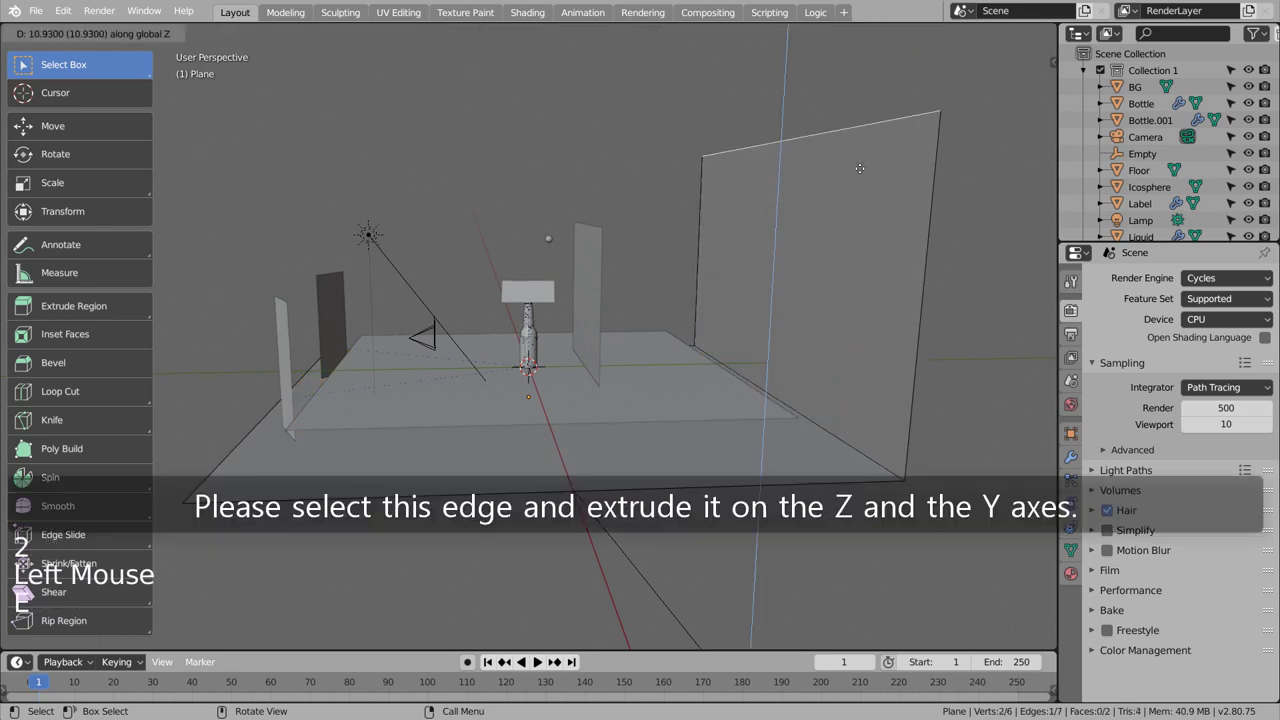
pyautogui.click(863, 153)
pyautogui.press('e')
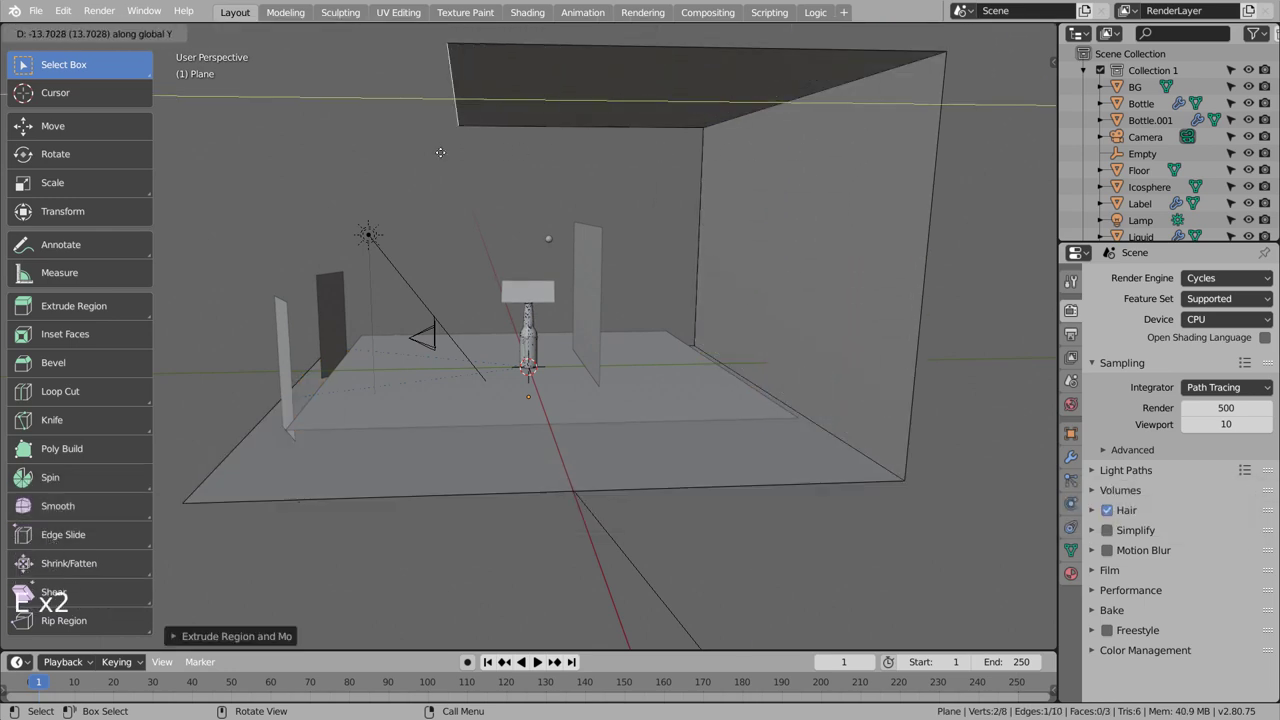
pyautogui.click(373, 162)
# Step: In the right orthographic view, extrude the ceiling's front edge down and slightly outward, about 5 m, to form a slanted flap
pyautogui.press('KP_3')
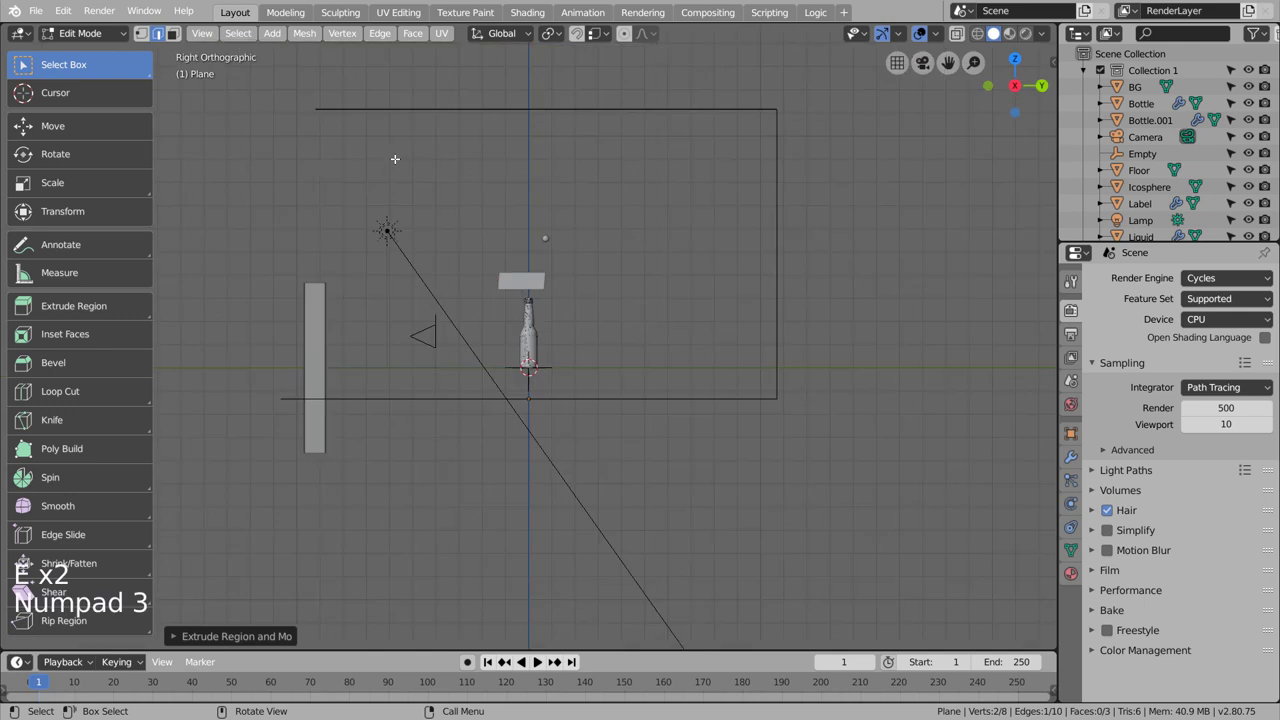
pyautogui.press('e')
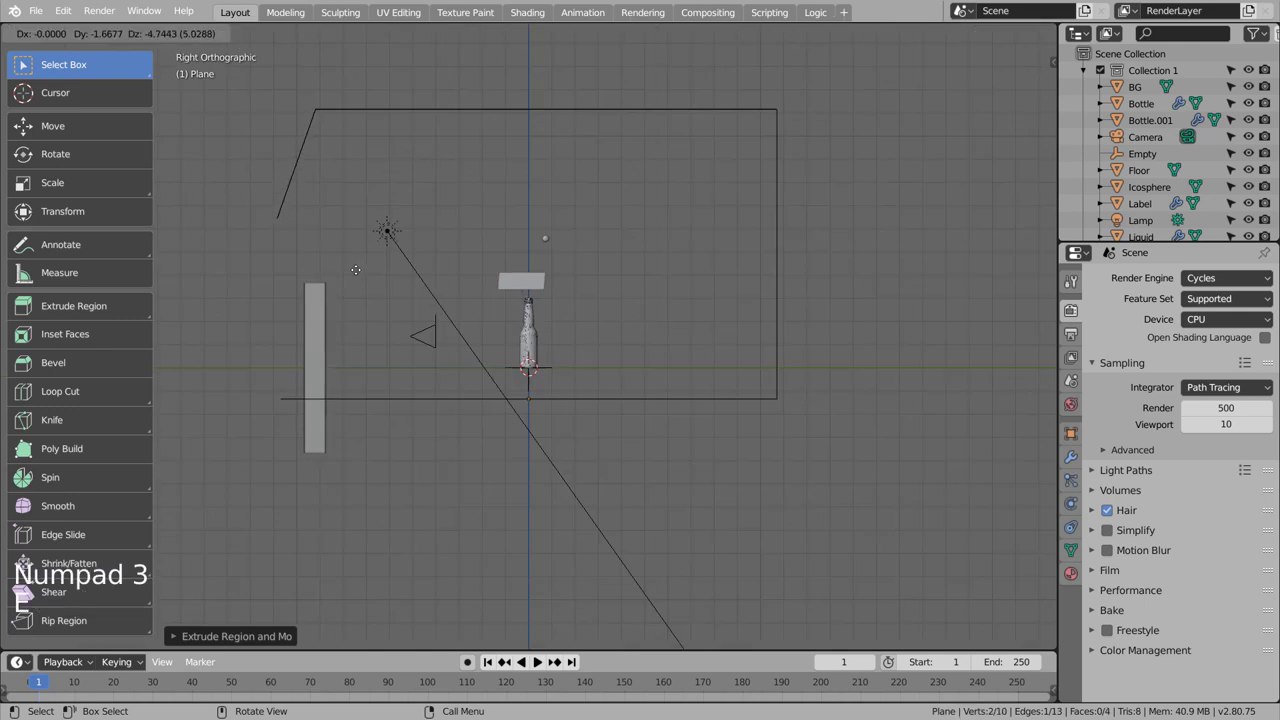
pyautogui.click(356, 269)
# Step: Bevel the front ceiling edge, the rear ceiling edge and the edge between floor and wall with 13 segments
pyautogui.keyDown('shift'); pyautogui.moveTo(362, 264); pyautogui.dragTo(498, 368, button='middle'); pyautogui.keyUp('shift')
pyautogui.click(395, 340)
pyautogui.keyDown('shift'); pyautogui.click(784, 266); pyautogui.keyUp('shift')
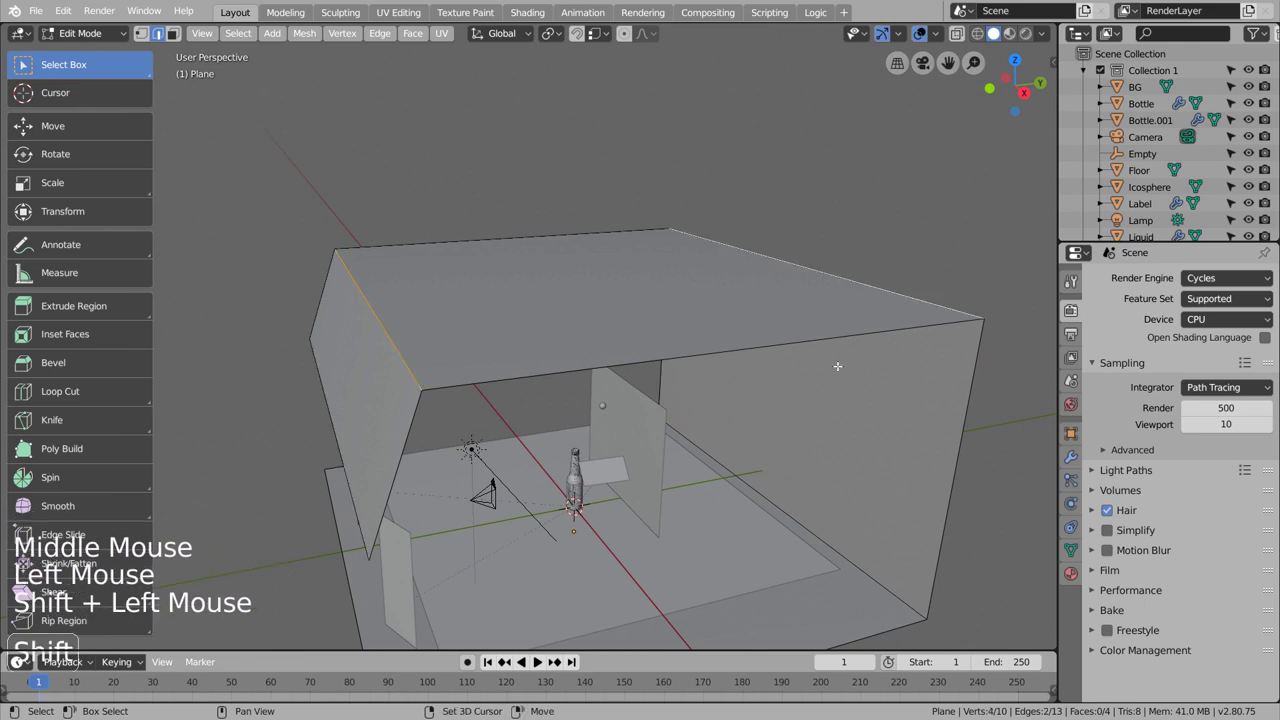
pyautogui.keyDown('shift'); pyautogui.click(843, 559); pyautogui.keyUp('shift')
pyautogui.hotkey('ctrl', 'b')
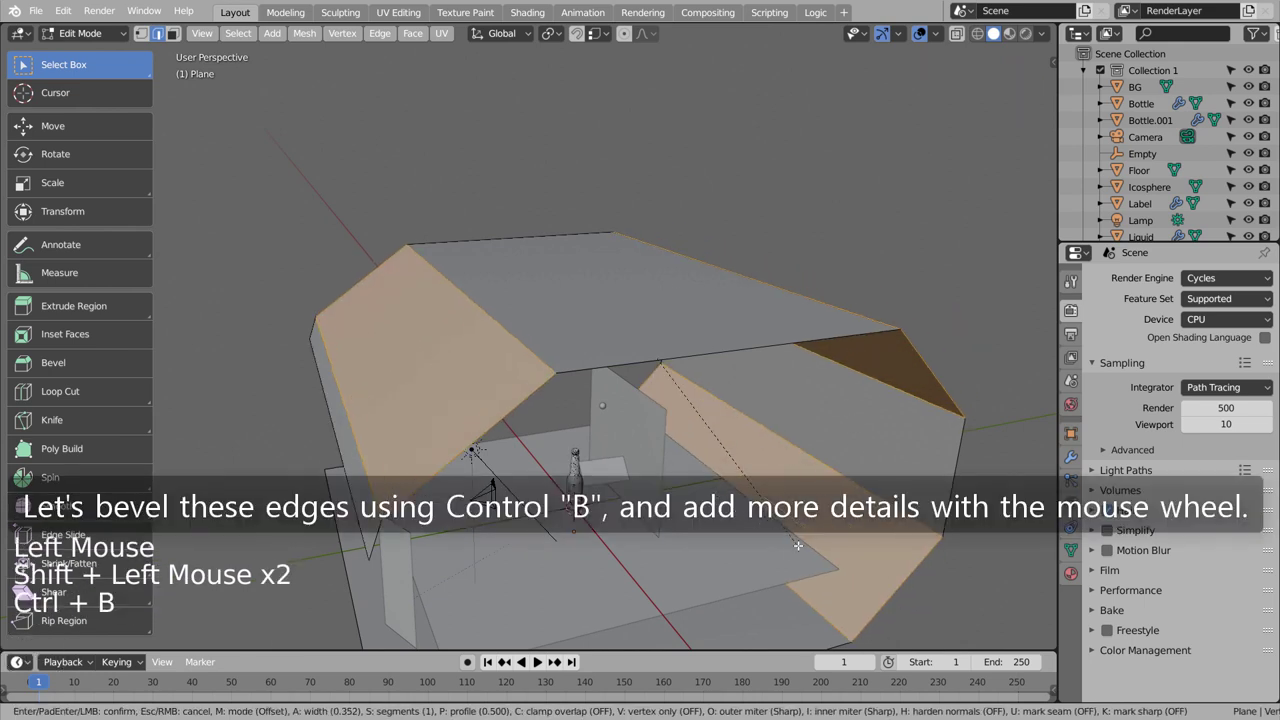
pyautogui.scroll(12, 800, 545)
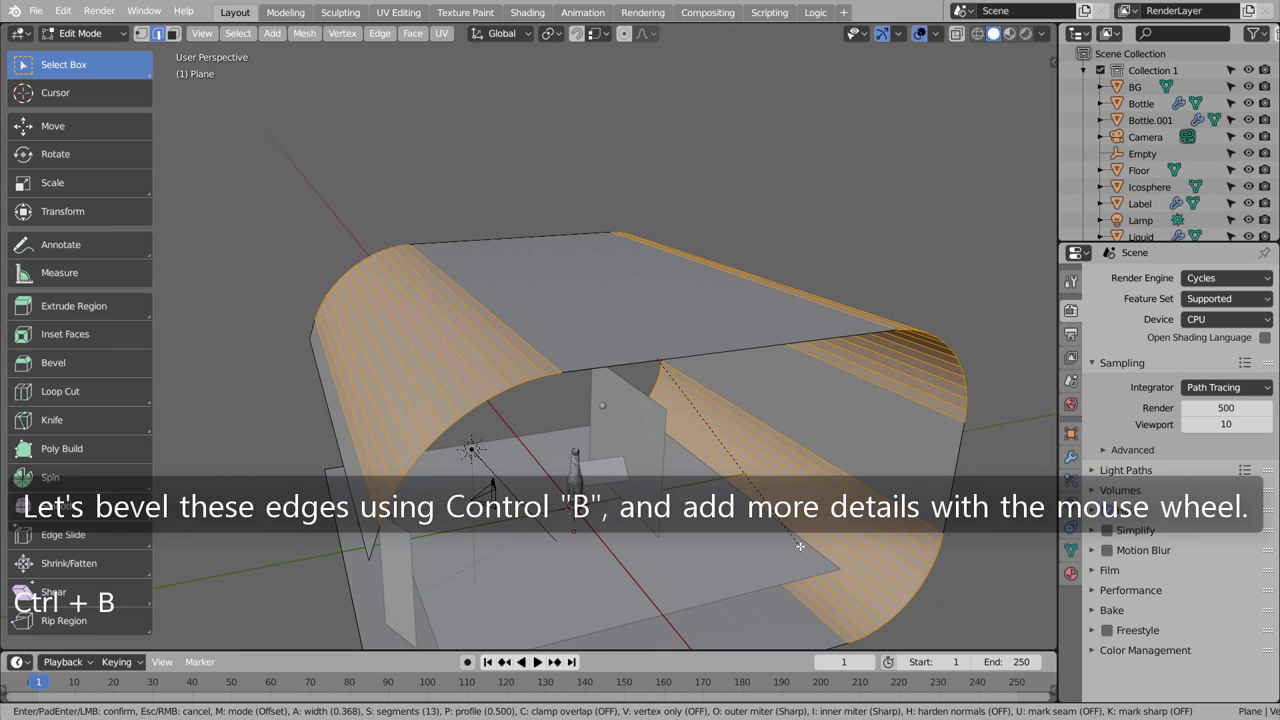
pyautogui.click(800, 545)
# Step: Leave Edit Mode and shade the curved bounce wall smooth
pyautogui.press('Tab')
pyautogui.rightClick(859, 515)
pyautogui.click(872, 511)
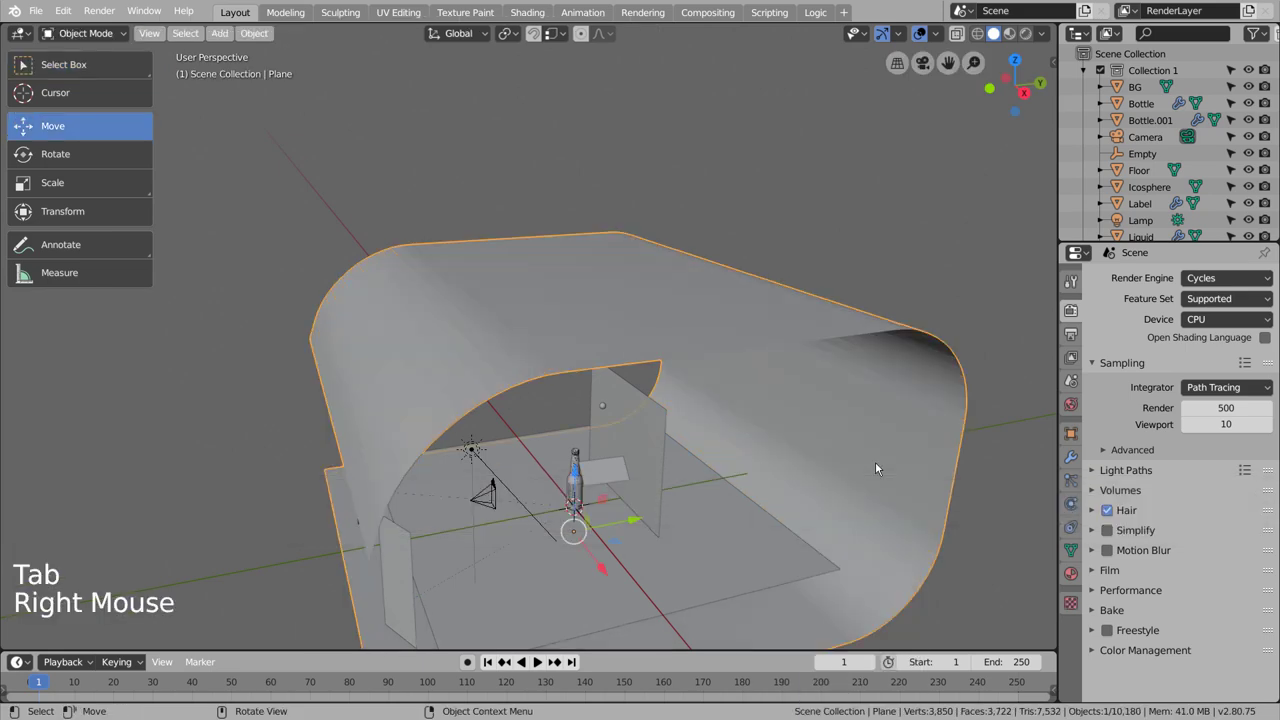
# Step: Give the bounce wall a new material with a white base color
pyautogui.click(1070, 573)
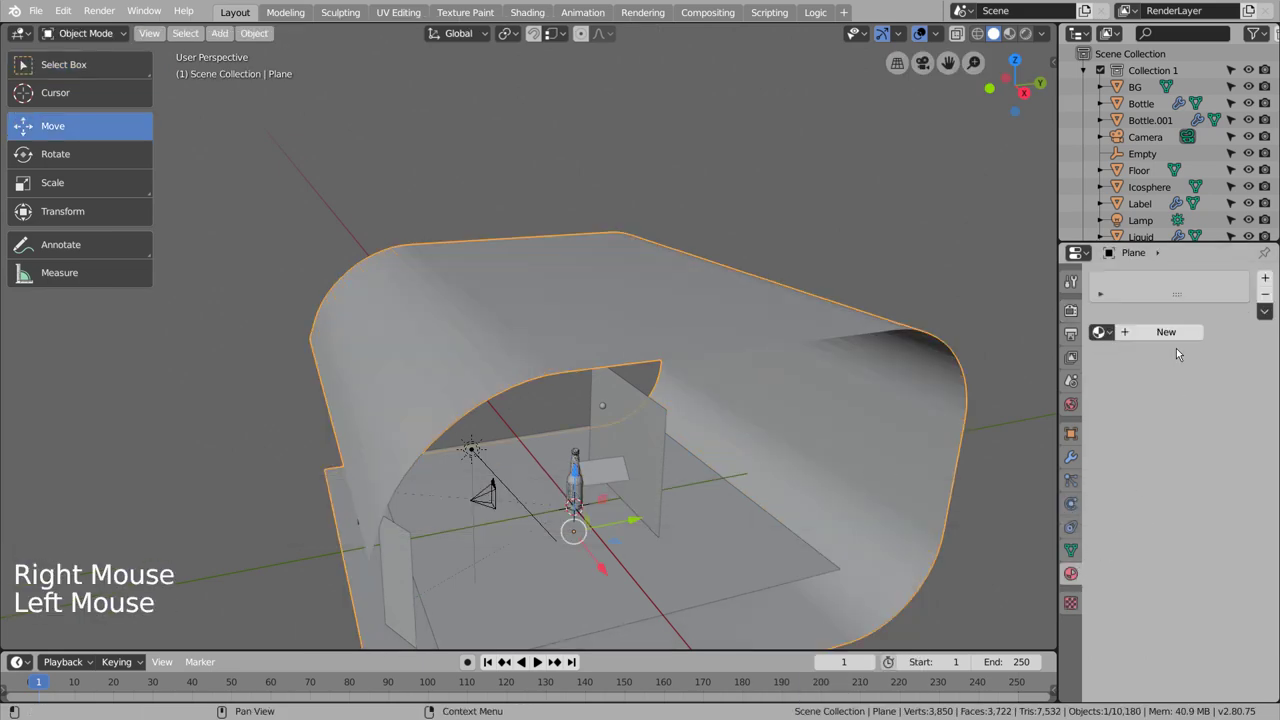
pyautogui.click(1176, 348)
pyautogui.click(1217, 471)
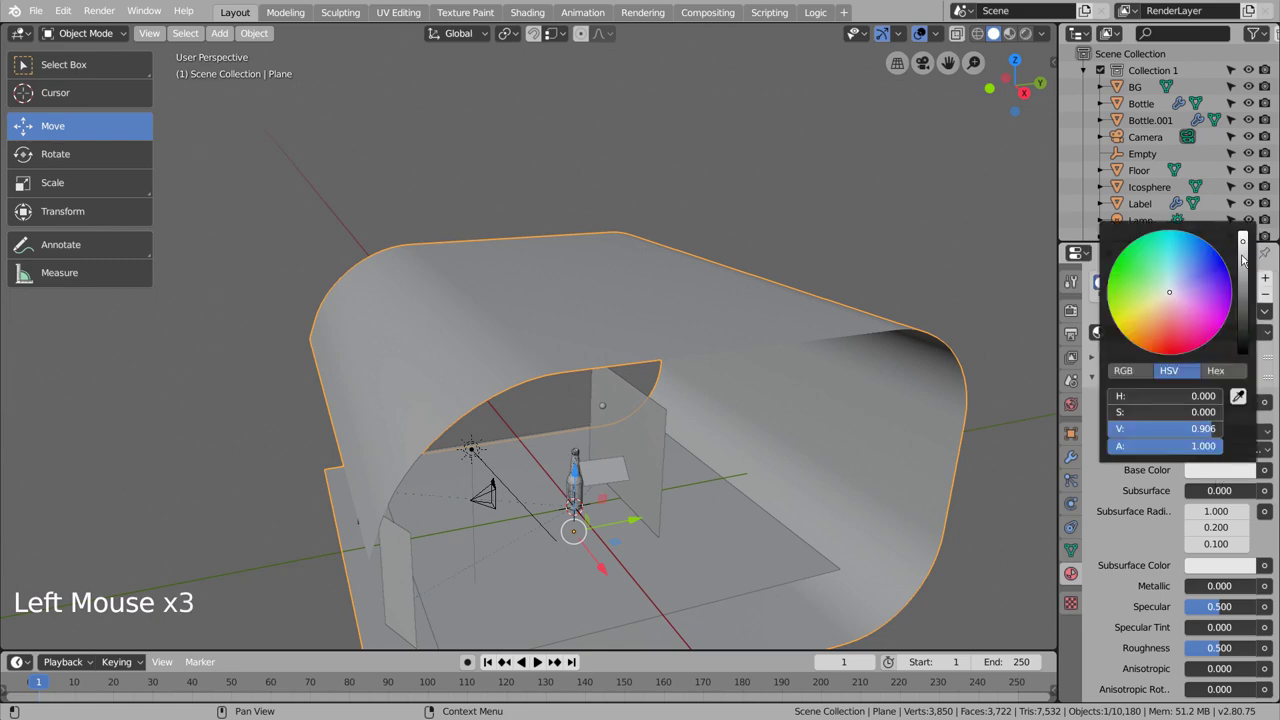
pyautogui.click(1203, 428)
pyautogui.press('Tab')
pyautogui.press('Tab')
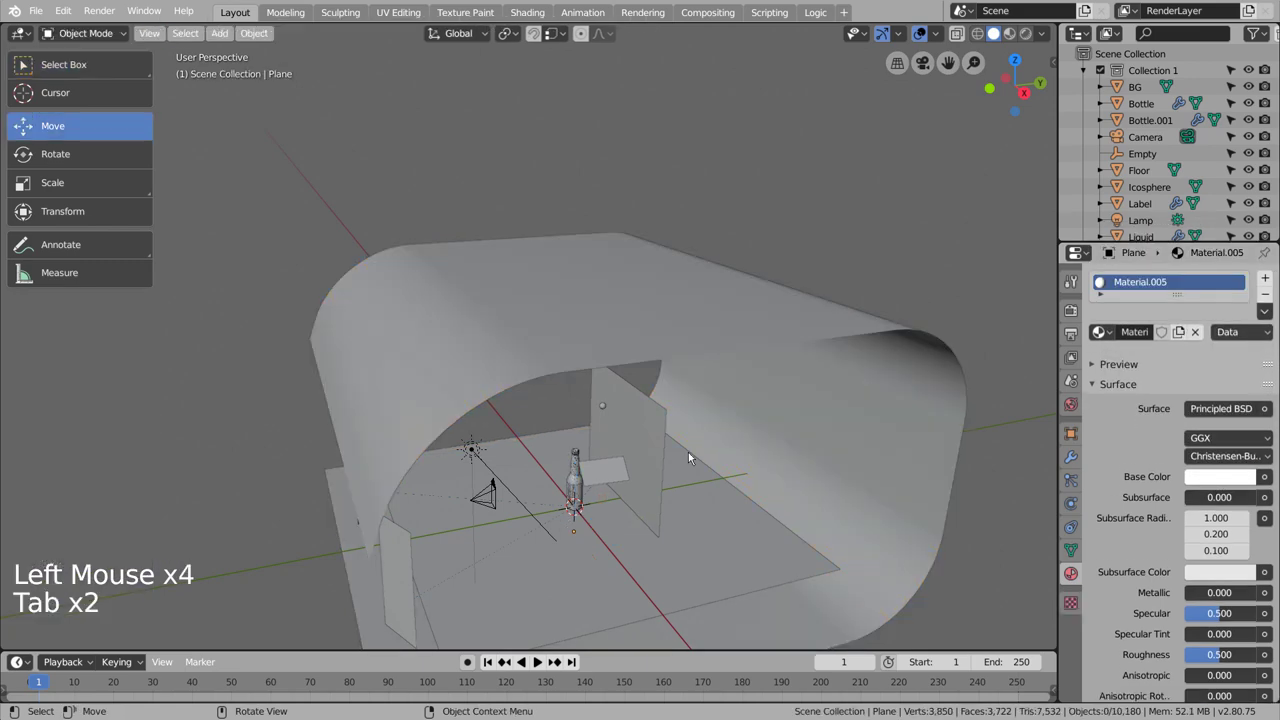
# Step: Delete the lamp, the two upright light planes and the tilted light plane above the bottle
pyautogui.moveTo(688, 452); pyautogui.dragTo(705, 510, button='middle')
pyautogui.click(657, 400)
pyautogui.keyDown('shift'); pyautogui.click(605, 580); pyautogui.keyUp('shift')
pyautogui.keyDown('shift'); pyautogui.click(336, 540); pyautogui.keyUp('shift')
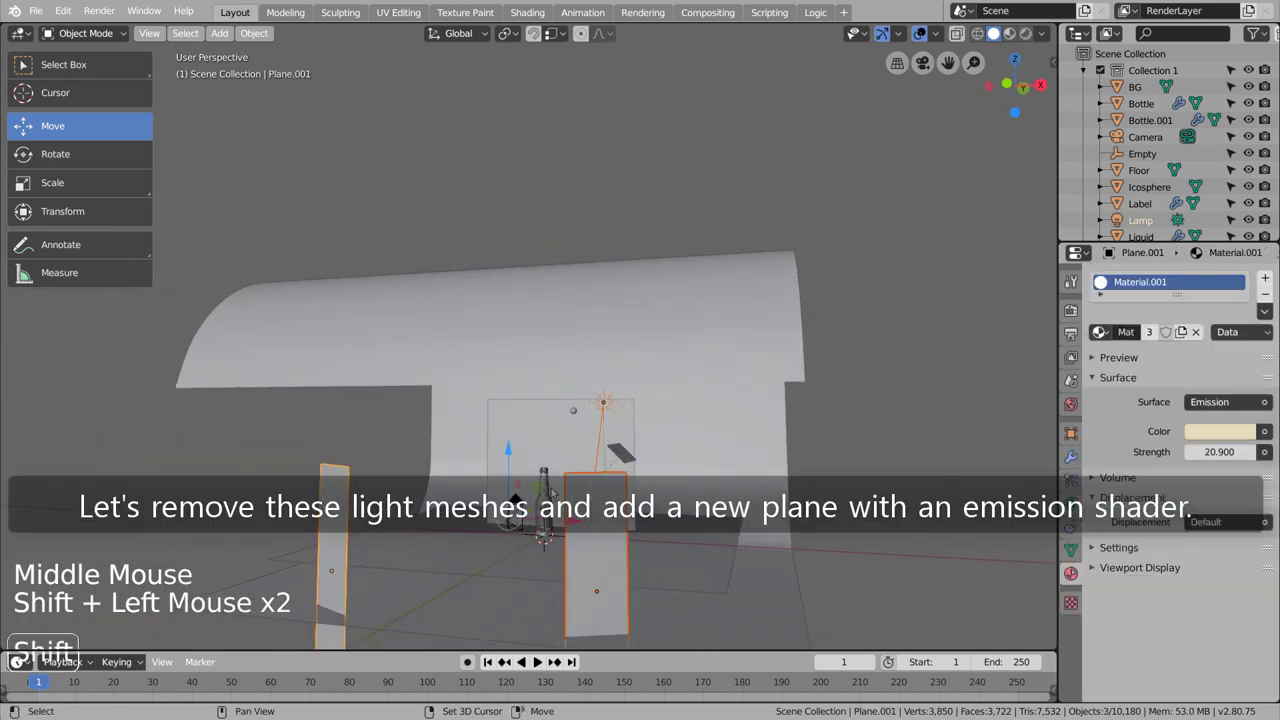
pyautogui.keyDown('shift'); pyautogui.click(626, 456); pyautogui.keyUp('shift')
pyautogui.press('x')
pyautogui.click(595, 430)
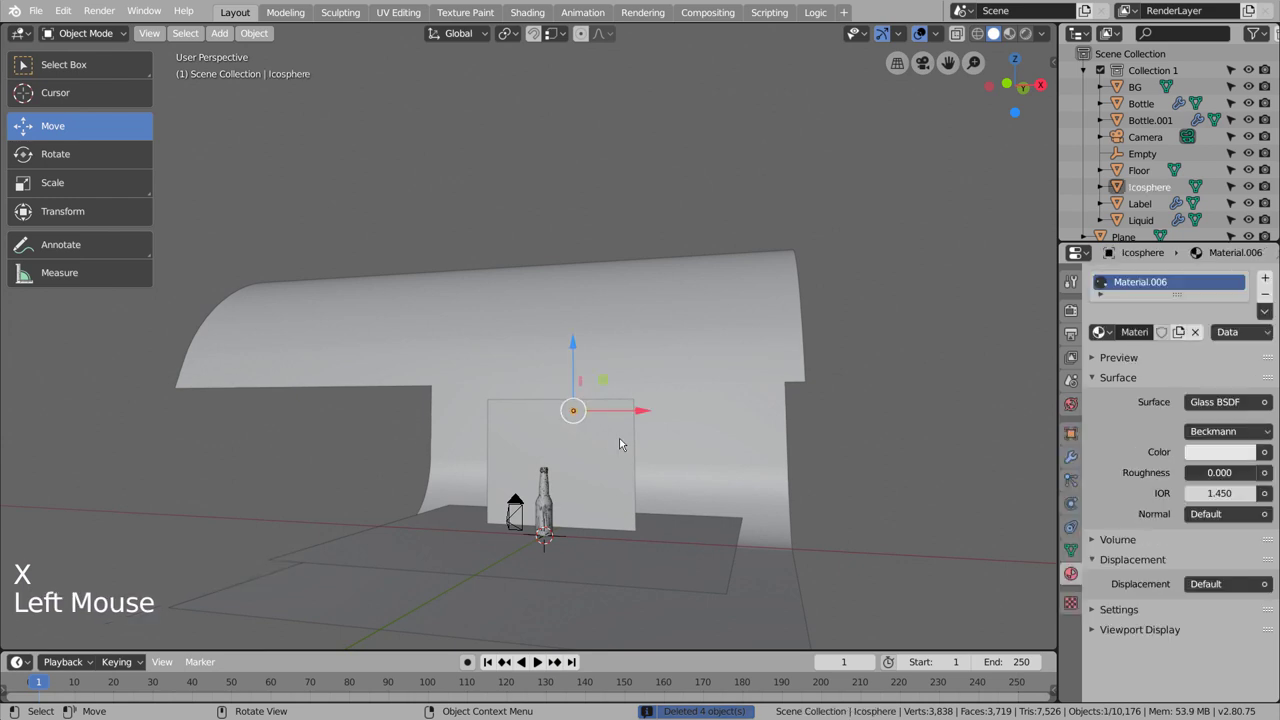
pyautogui.moveTo(620, 444); pyautogui.dragTo(680, 472, button='middle')
pyautogui.click(562, 512)
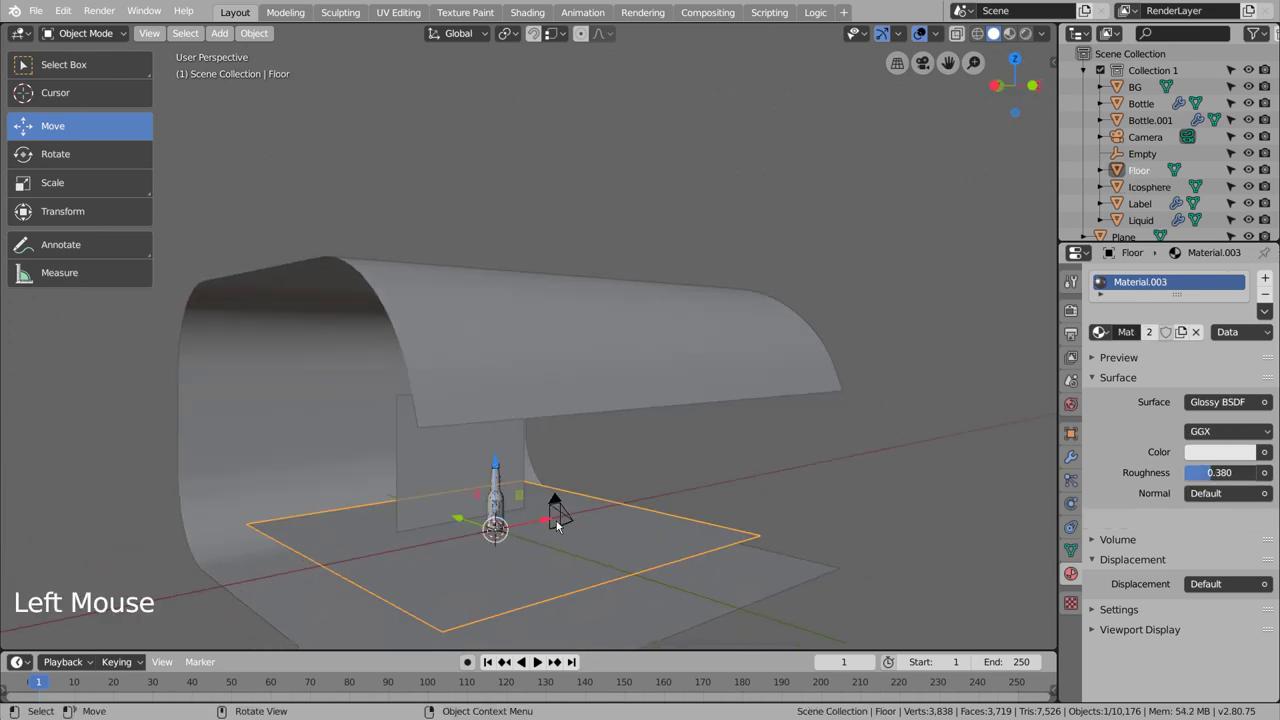
pyautogui.click(562, 512)
pyautogui.click(734, 478)
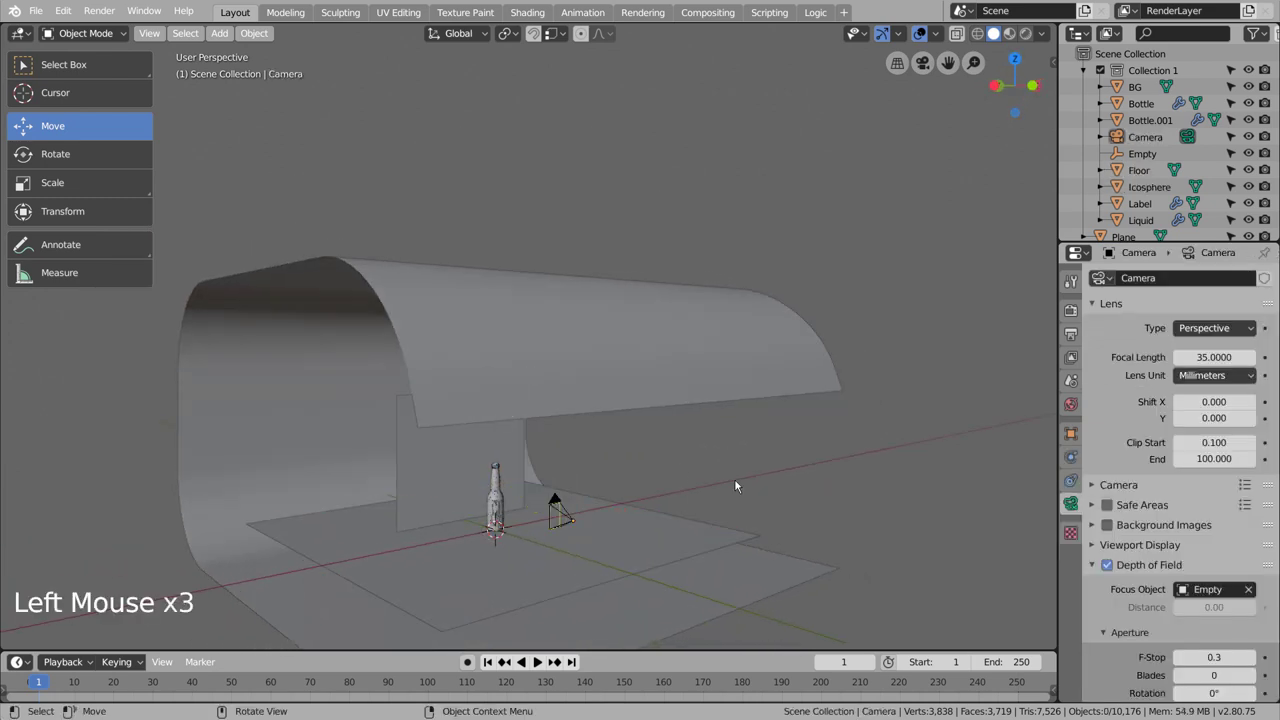
# Step: Add a new plane and move it along negative X, away from the bottle to the side of the floor
pyautogui.hotkey('shift', 'a')
pyautogui.moveTo(740, 399)
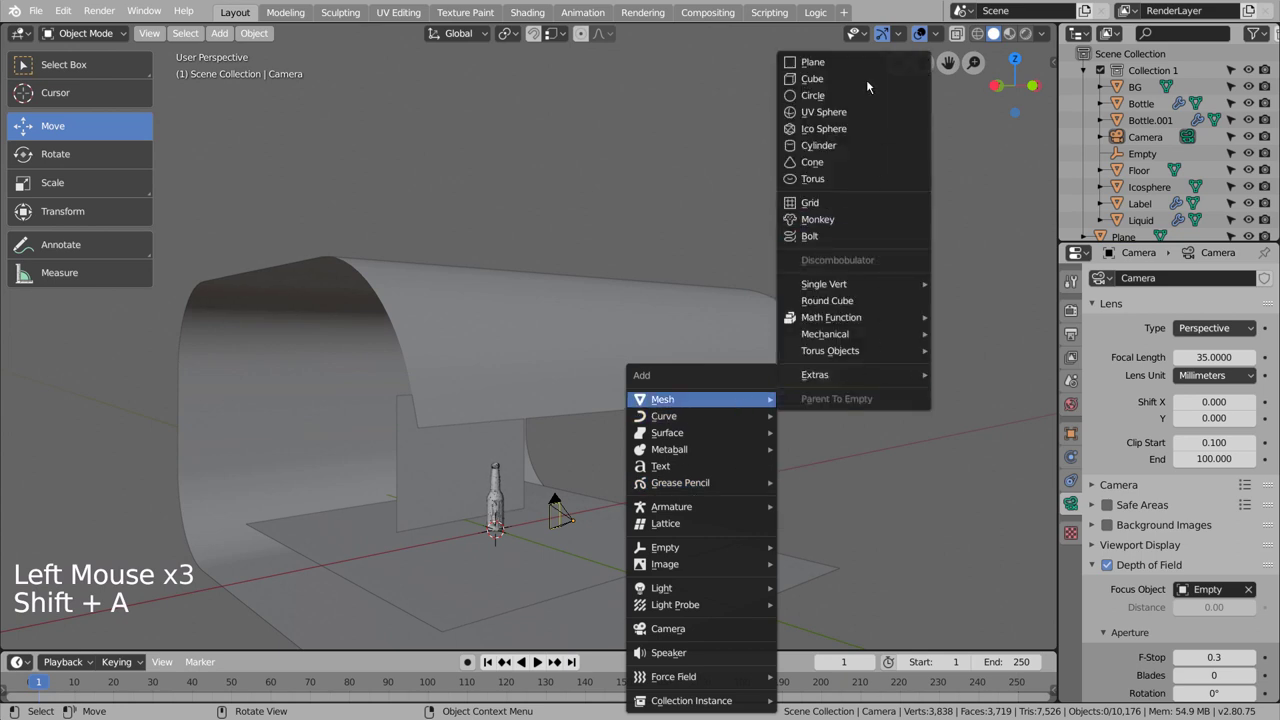
pyautogui.click(858, 64)
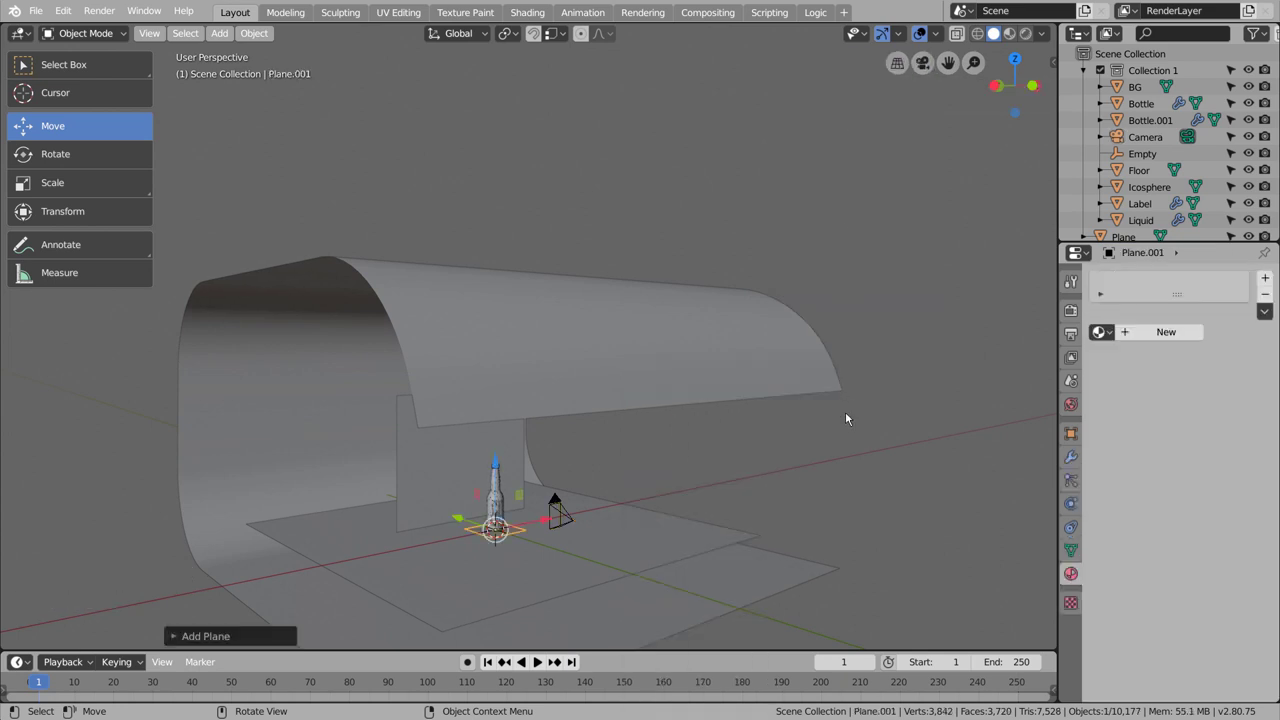
pyautogui.moveTo(845, 413); pyautogui.dragTo(695, 458, button='middle')
pyautogui.moveTo(570, 508); pyautogui.dragTo(345, 516)
# Step: Rotate the new plane 90° around the global Y axis so it stands upright
pyautogui.press('r')
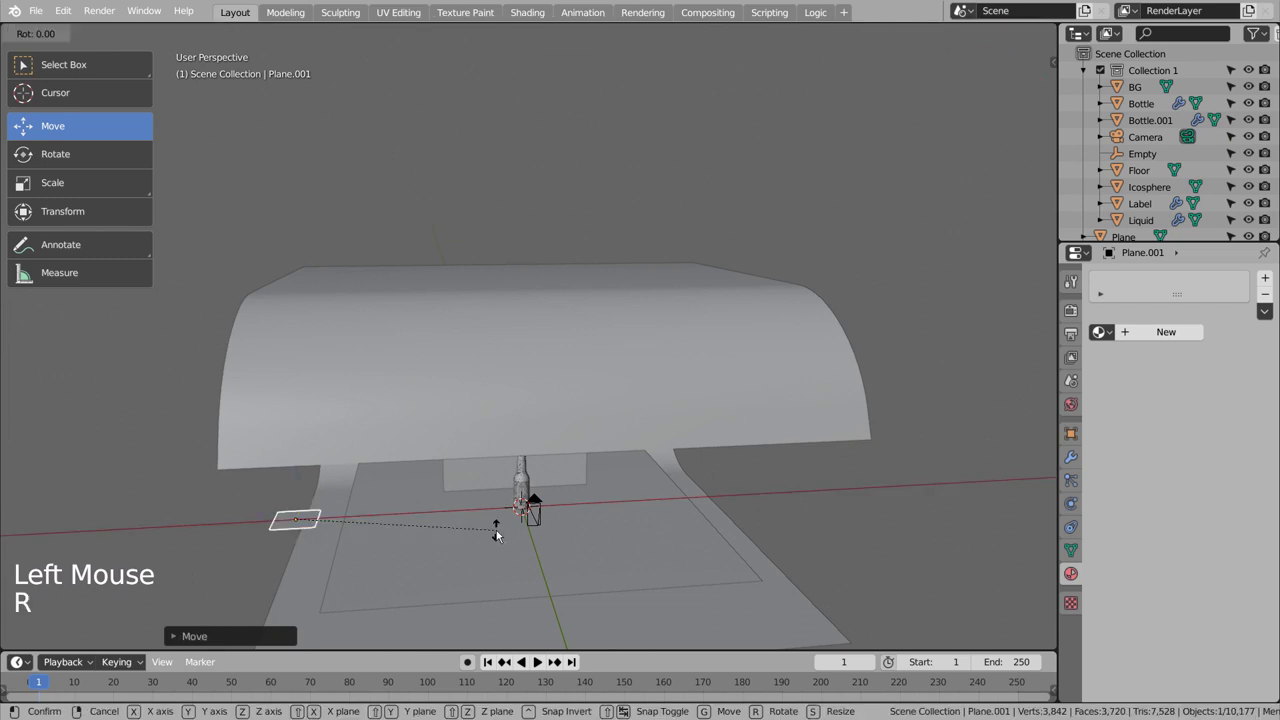
pyautogui.press('x')
pyautogui.press('9')
pyautogui.press('0')
pyautogui.press('y')
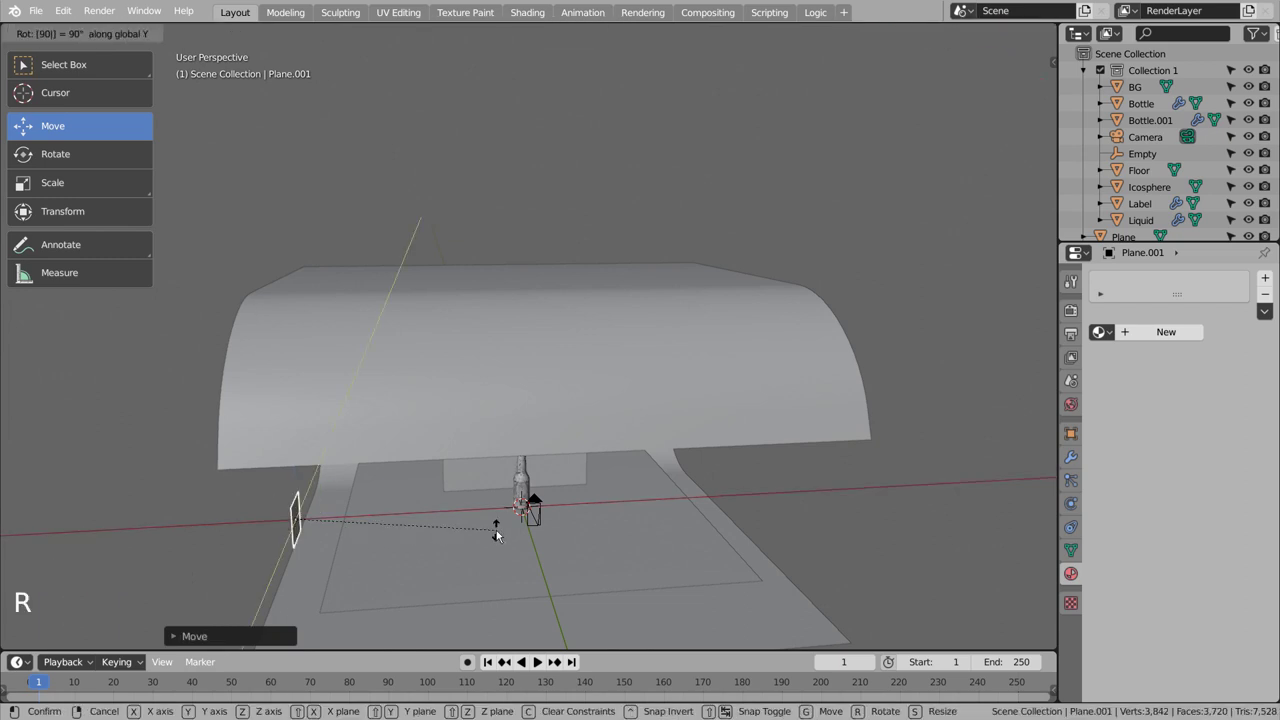
pyautogui.click(497, 535)
# Step: Raise the upright plane along Z and scale it up into a large panel beside the bounce wall
pyautogui.moveTo(301, 505); pyautogui.dragTo(300, 480)
pyautogui.moveTo(300, 480); pyautogui.dragTo(379, 444, button='middle')
pyautogui.press('s')
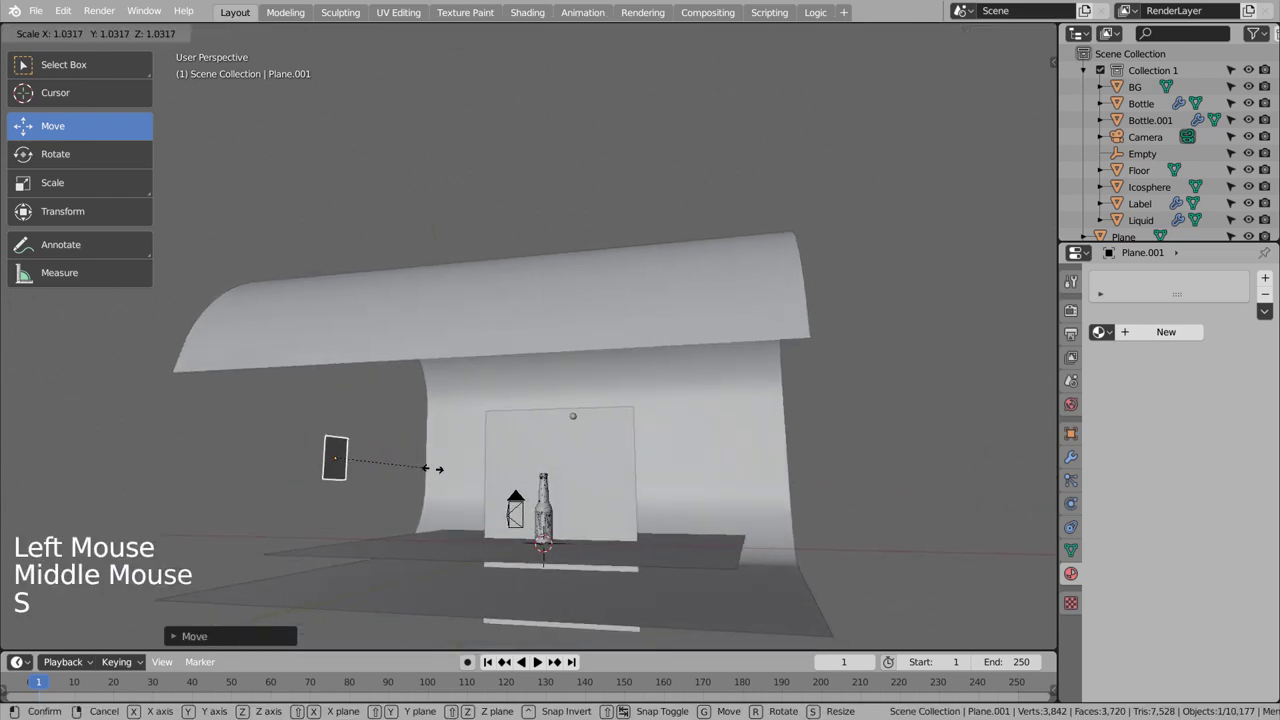
pyautogui.click(630, 470)
# Step: Set the world background color to an Environment Texture and load forest.exr from the Youtube folder
pyautogui.moveTo(638, 498); pyautogui.dragTo(680, 500, button='middle')
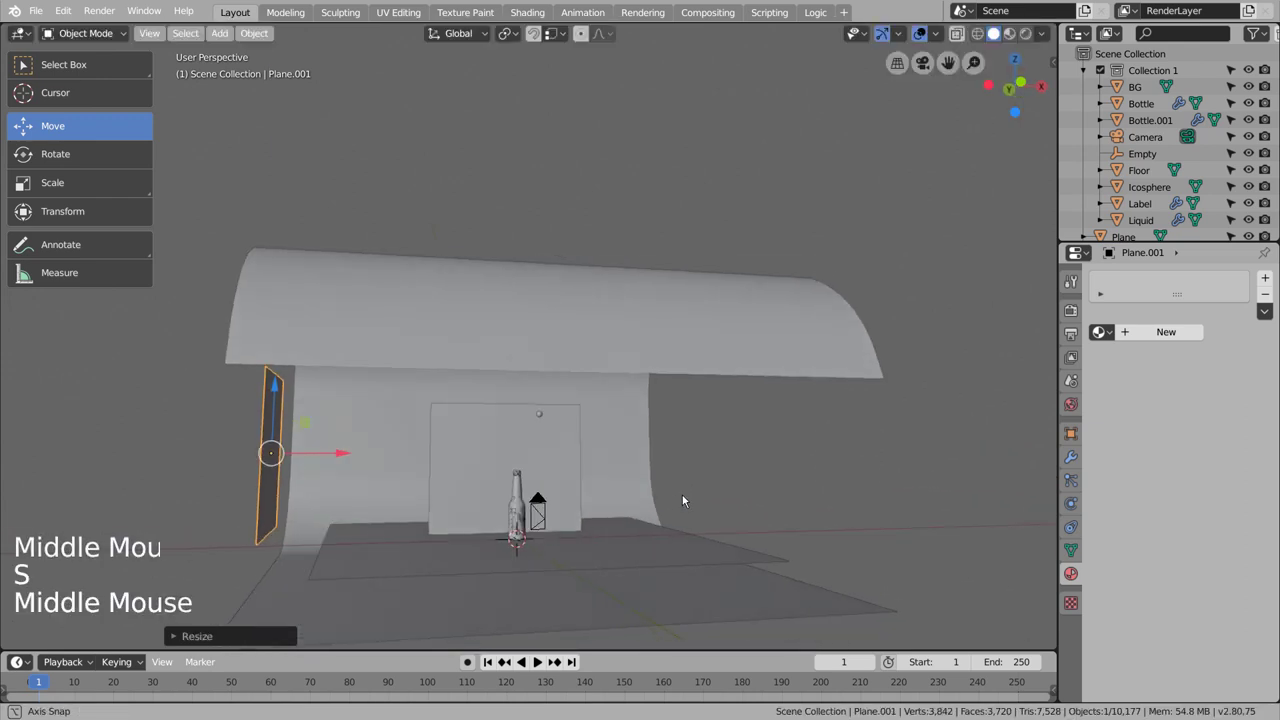
pyautogui.middleClick(680, 500)
pyautogui.press('KP_0')
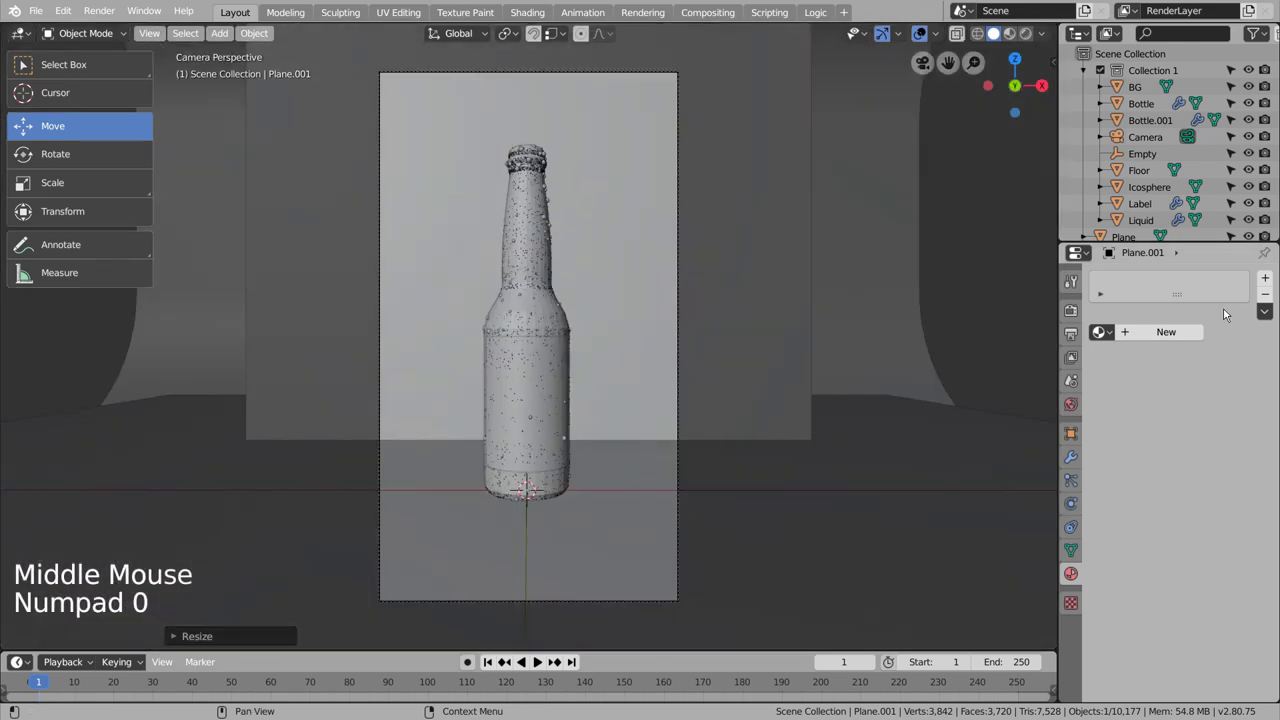
pyautogui.click(1070, 404)
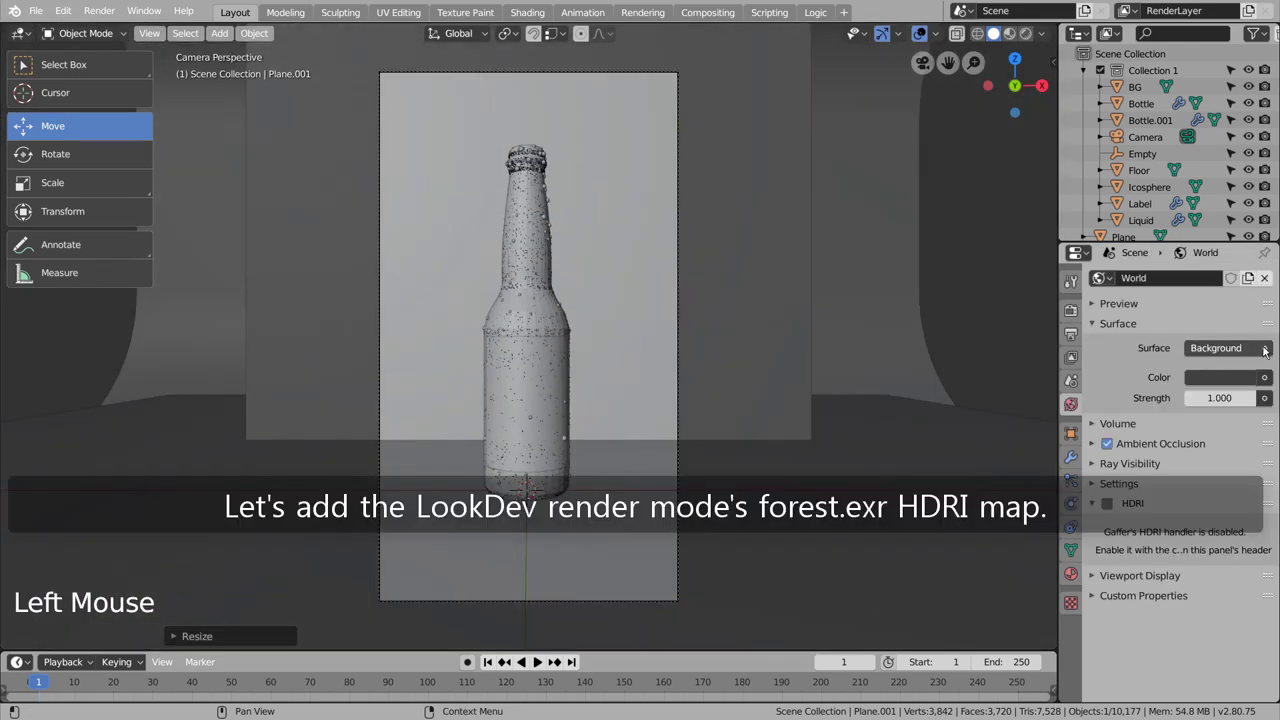
pyautogui.click(1264, 377)
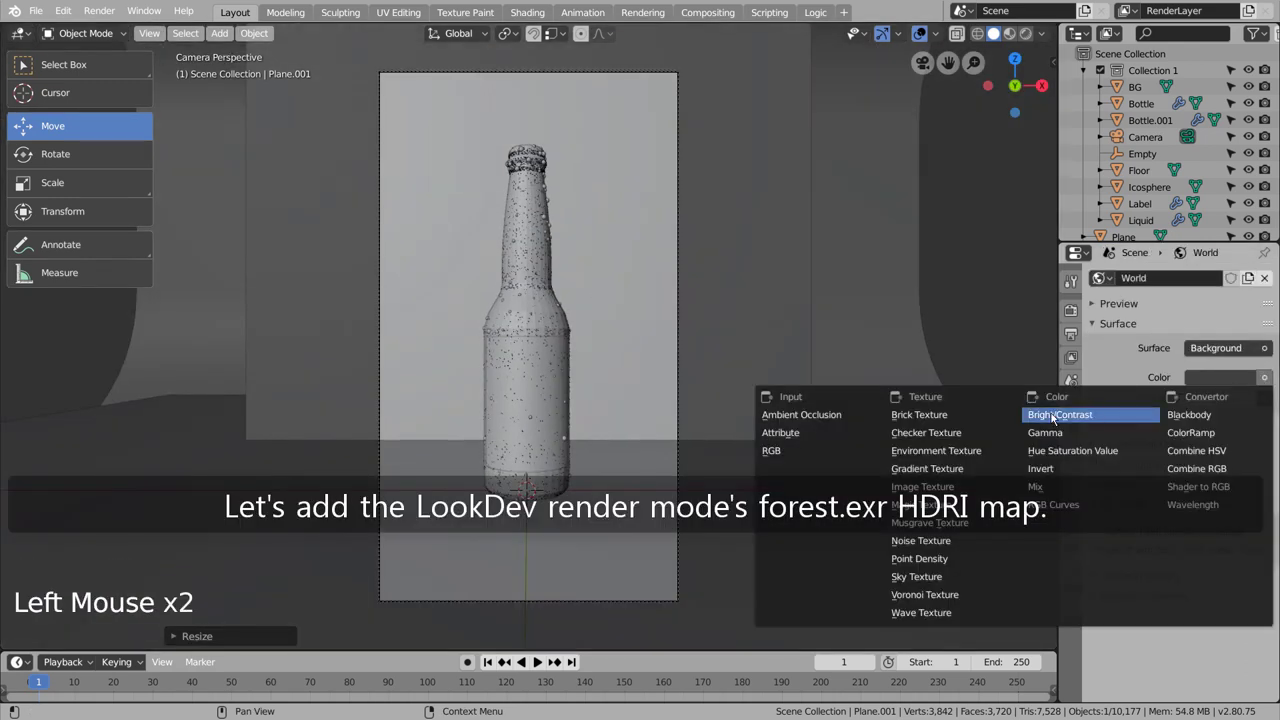
pyautogui.click(936, 450)
pyautogui.click(1261, 397)
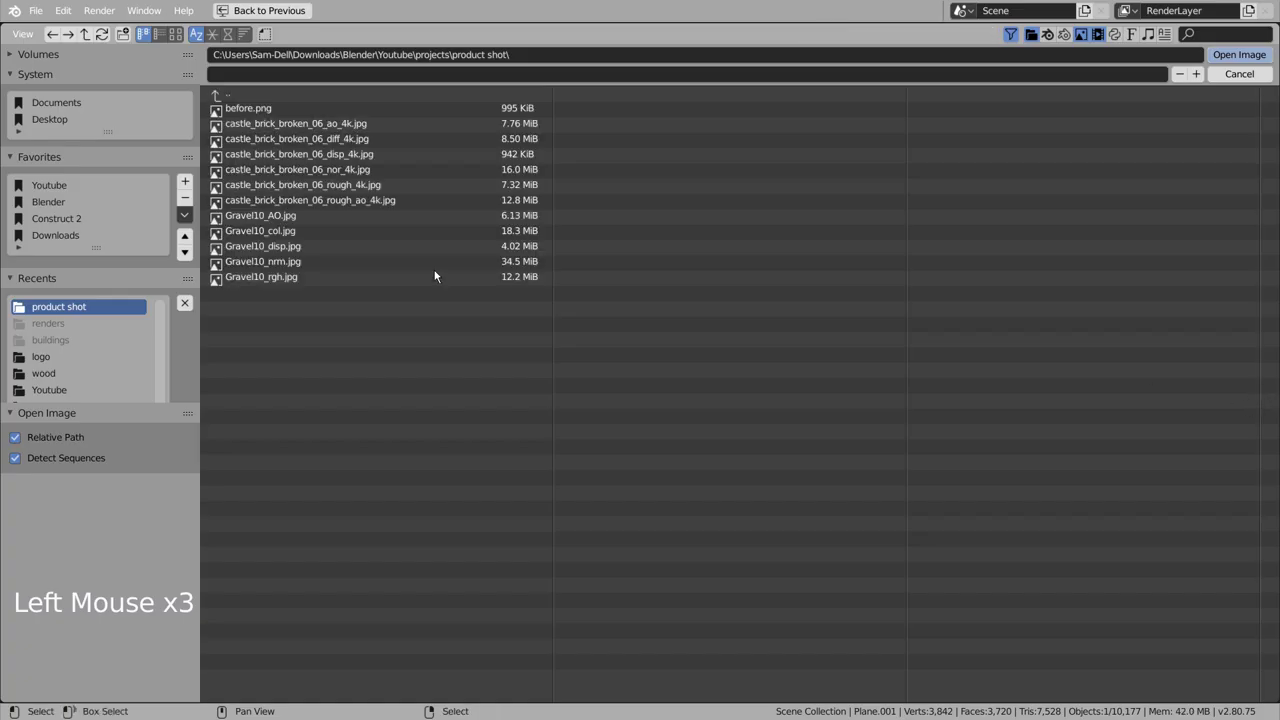
pyautogui.click(49, 185)
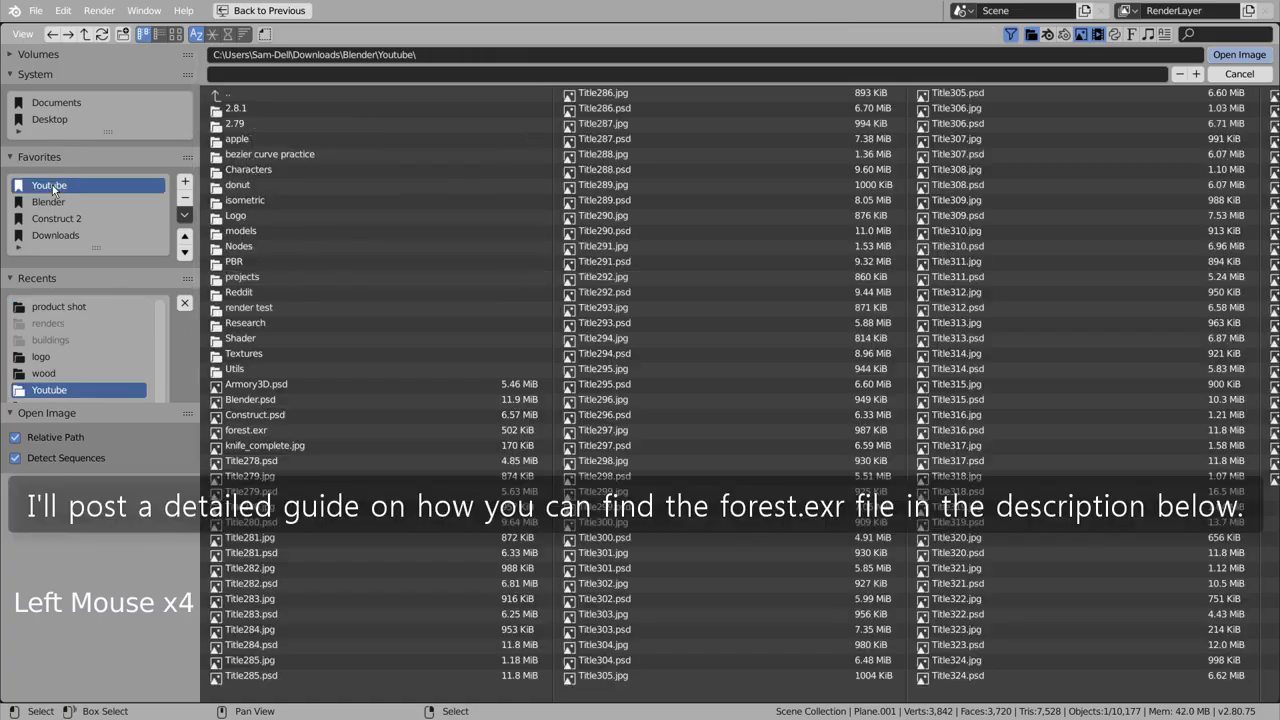
pyautogui.doubleClick(260, 432)
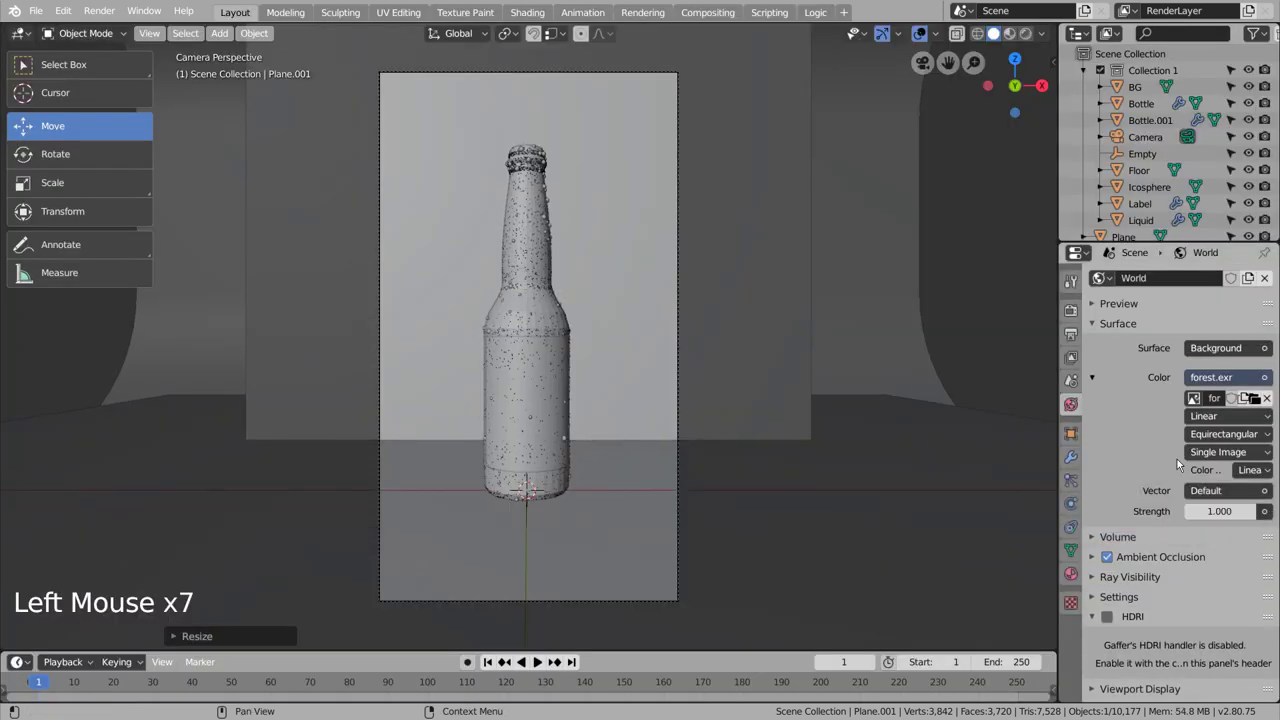
# Step: Set the world background strength to 0.1
pyautogui.click(1215, 511)
pyautogui.write('0.1')
pyautogui.press('Return')
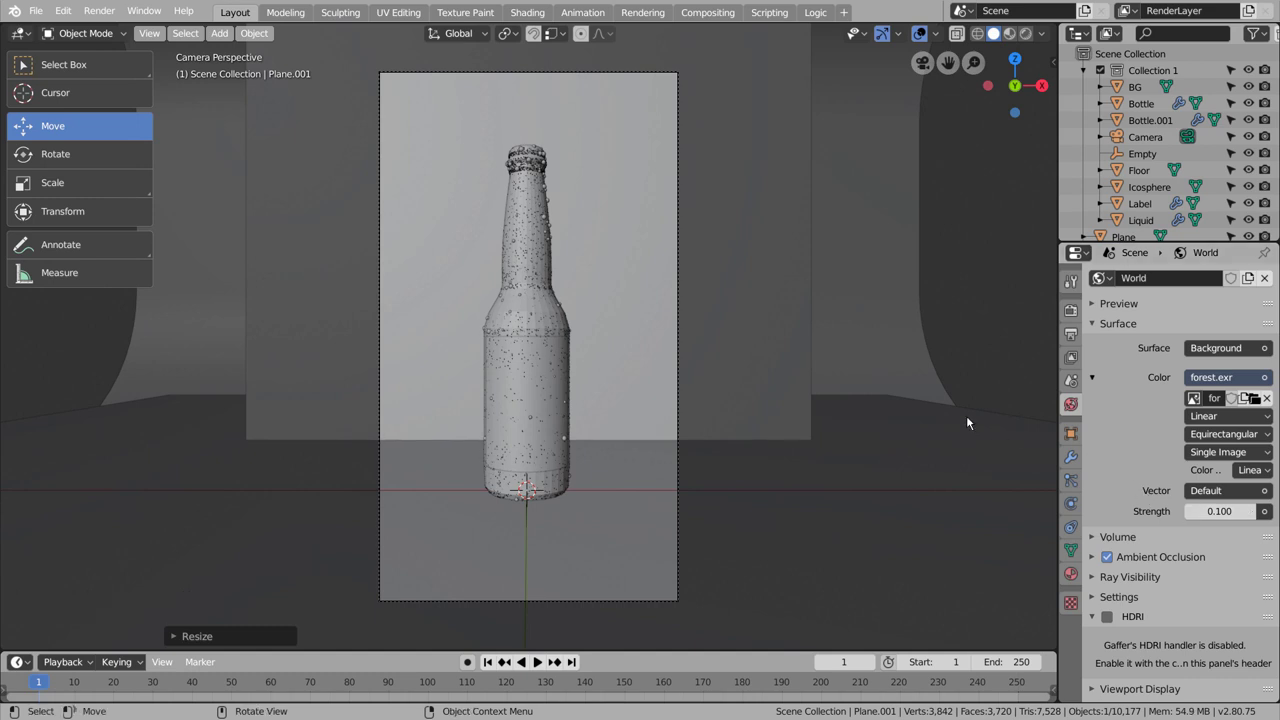
# Step: Give the upright plane beside the bounce wall a new material with an Emission surface at strength 8
pyautogui.click(1073, 576)
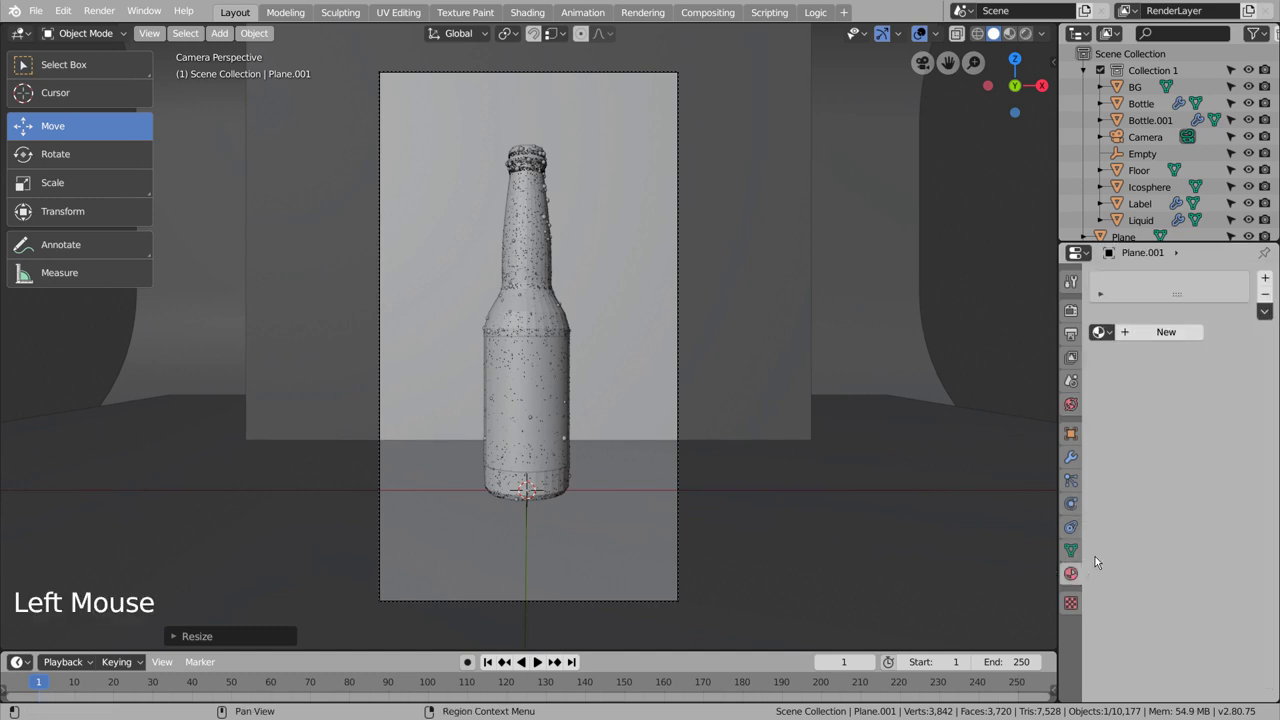
pyautogui.scroll(-4, 1137, 215)
pyautogui.click(1137, 226)
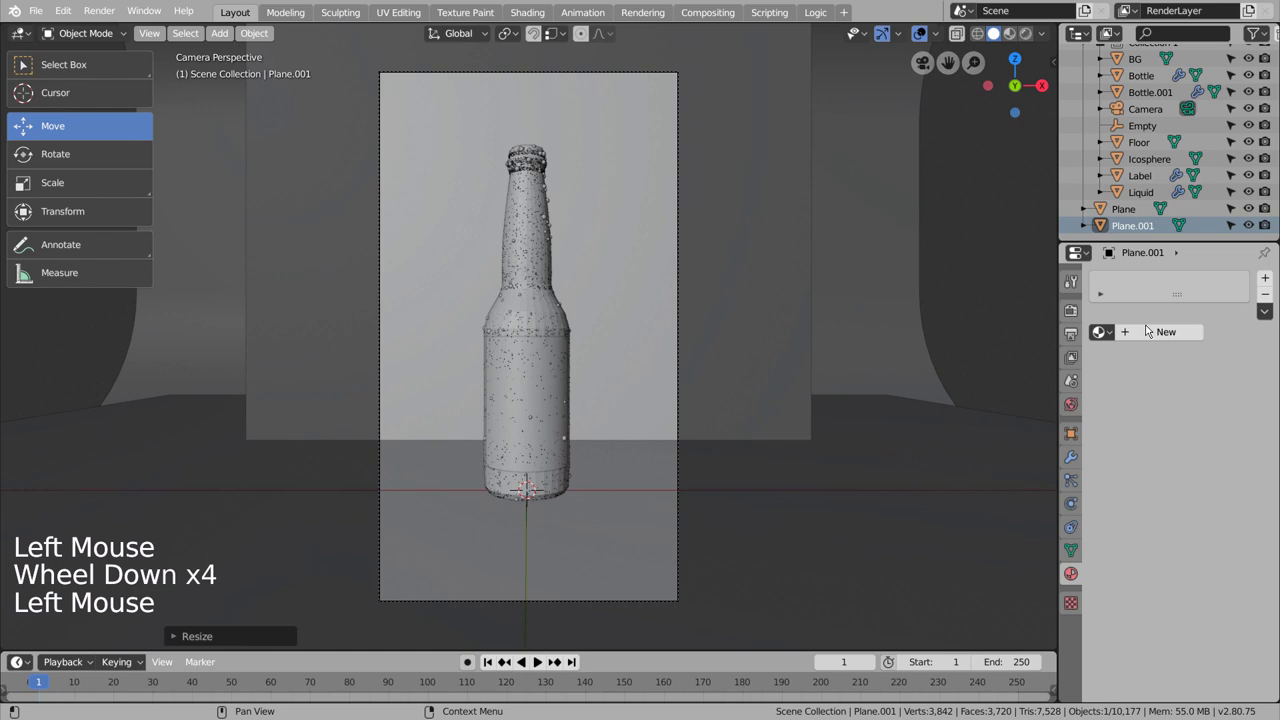
pyautogui.click(1190, 332)
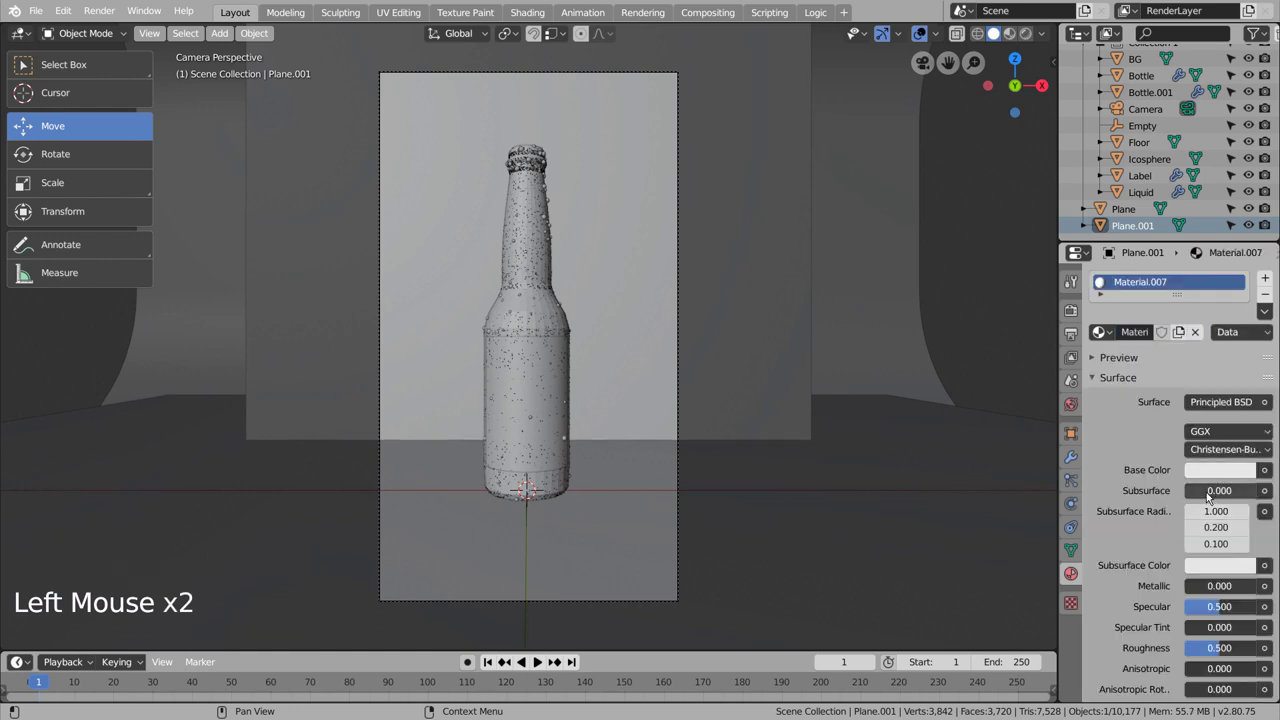
pyautogui.click(1226, 402)
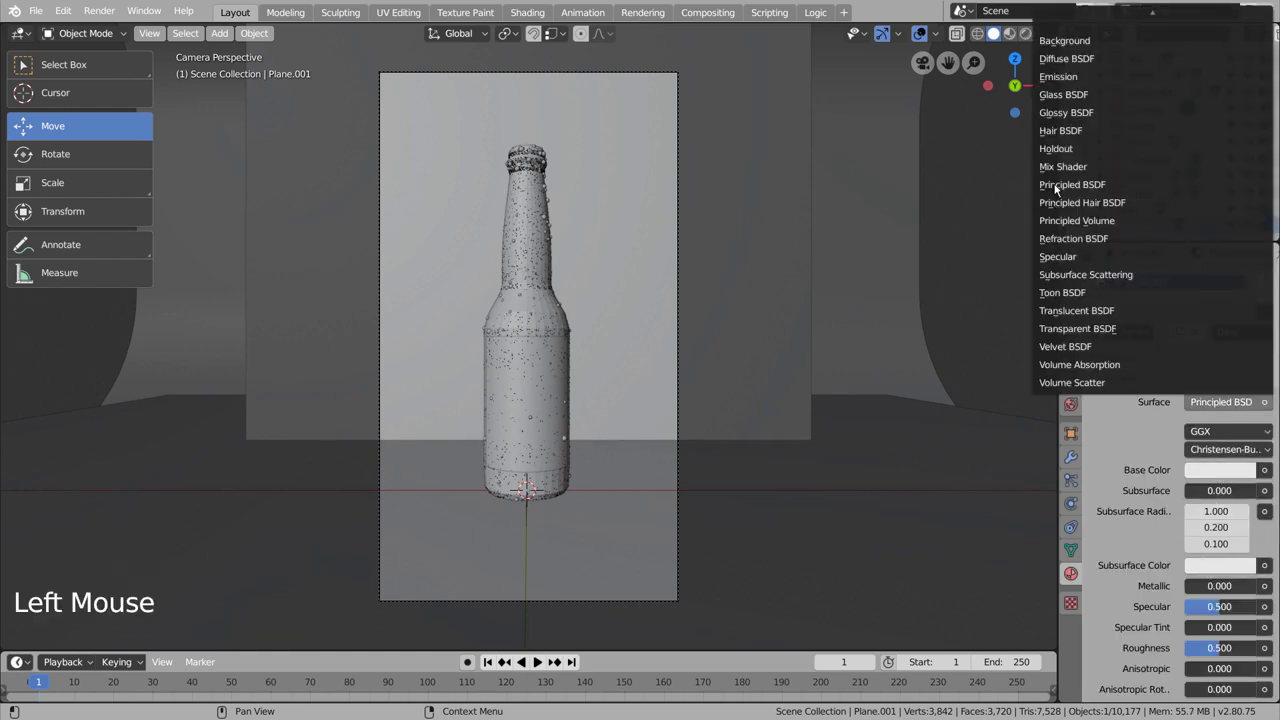
pyautogui.click(1058, 78)
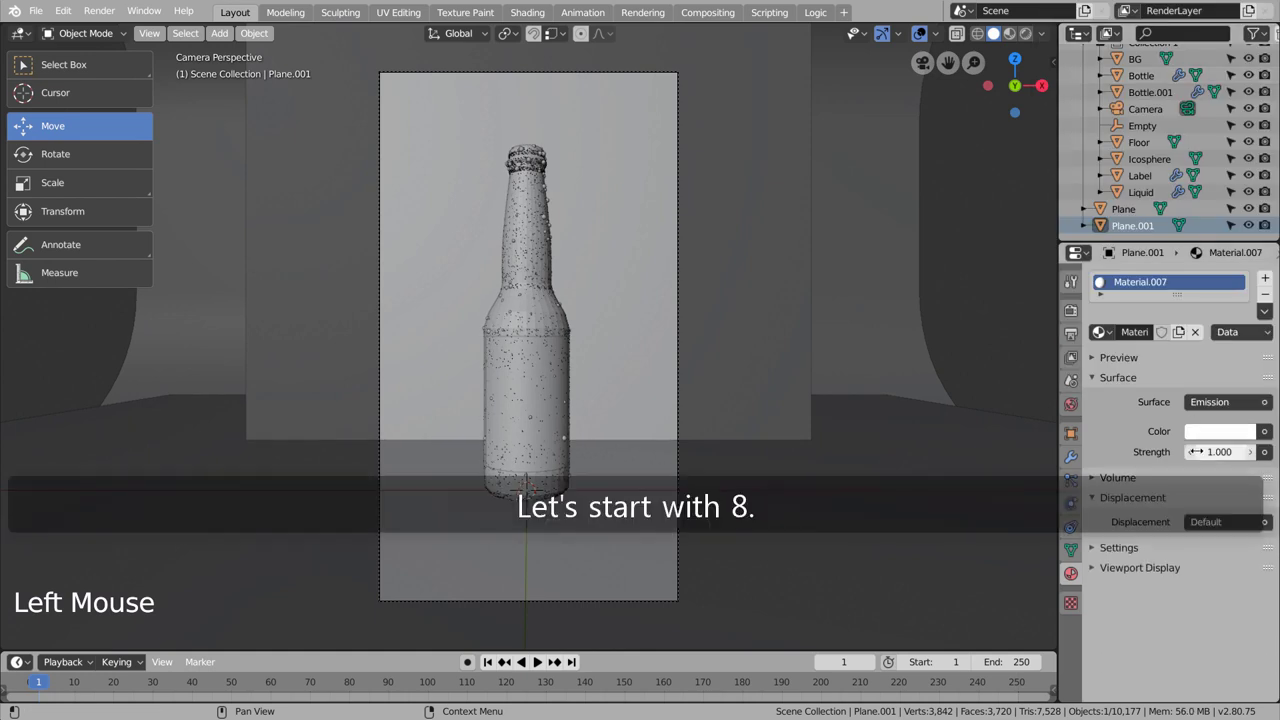
pyautogui.doubleClick(1220, 452)
pyautogui.write('8')
pyautogui.press('Return')
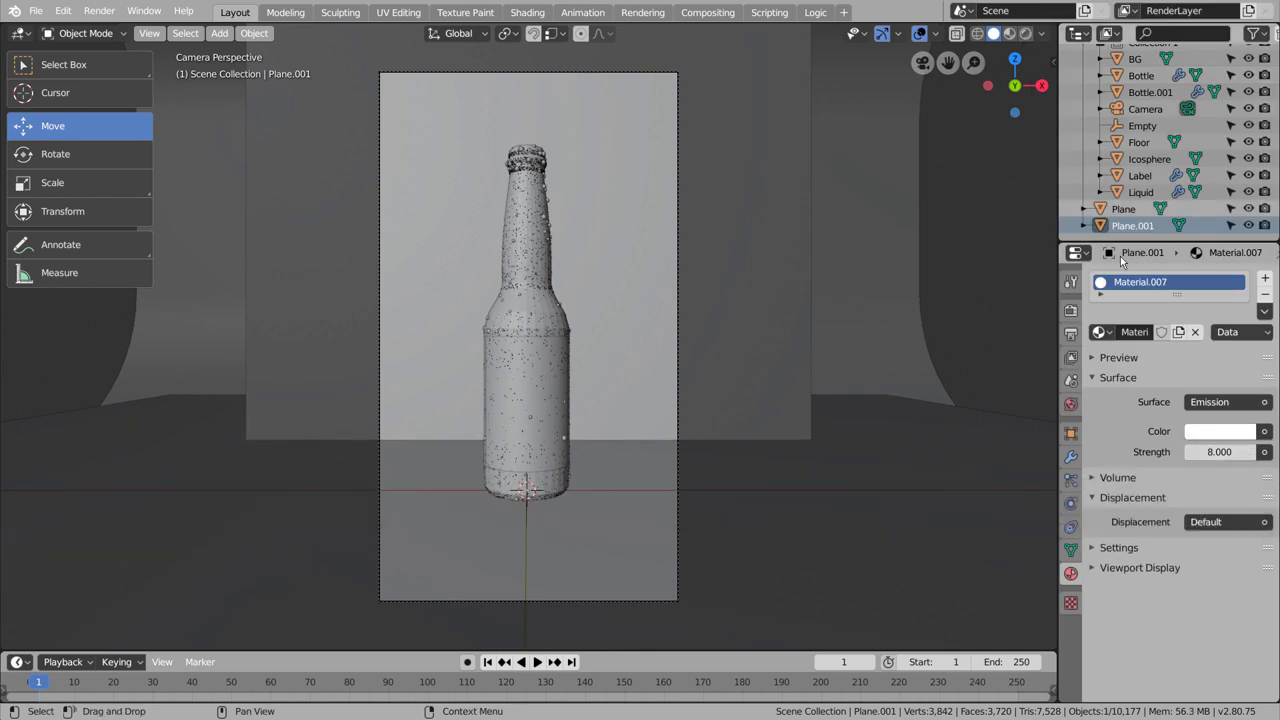
# Step: Set the Cycles sampling to 128 render samples and 1 viewport sample
pyautogui.click(1071, 310)
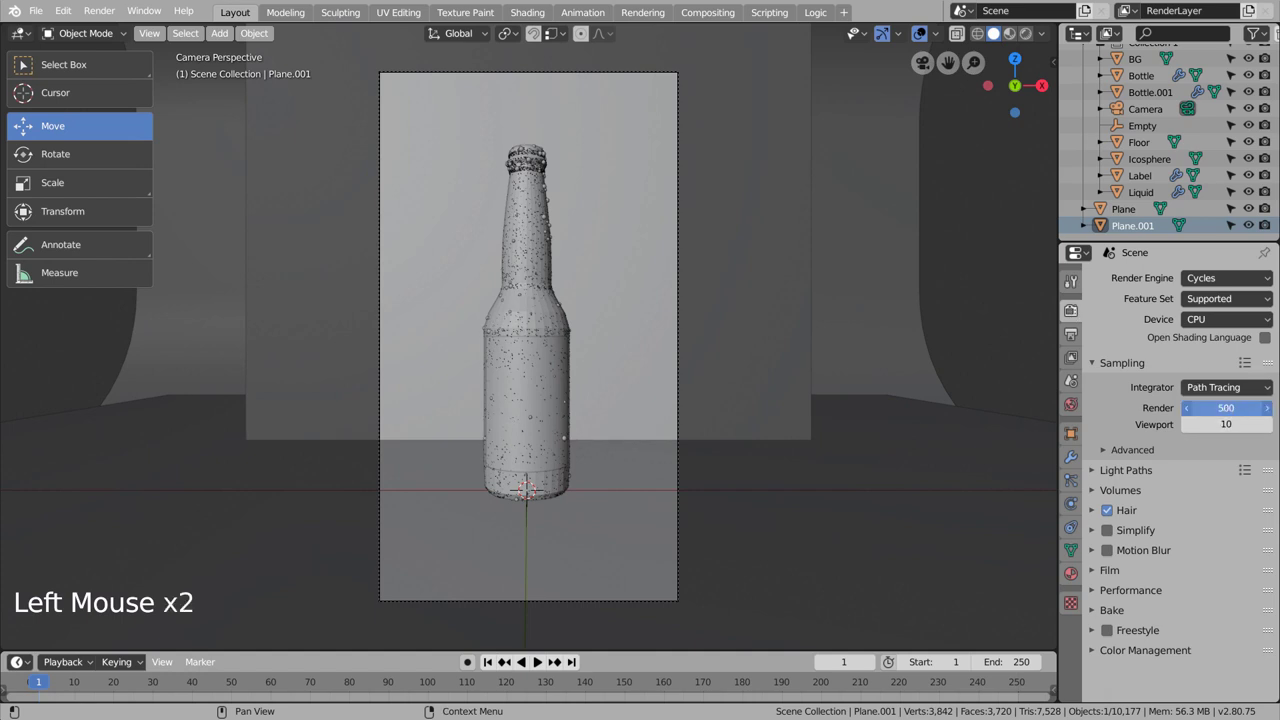
pyautogui.doubleClick(1226, 408)
pyautogui.press('Tab')
pyautogui.write('1')
pyautogui.press('Return')
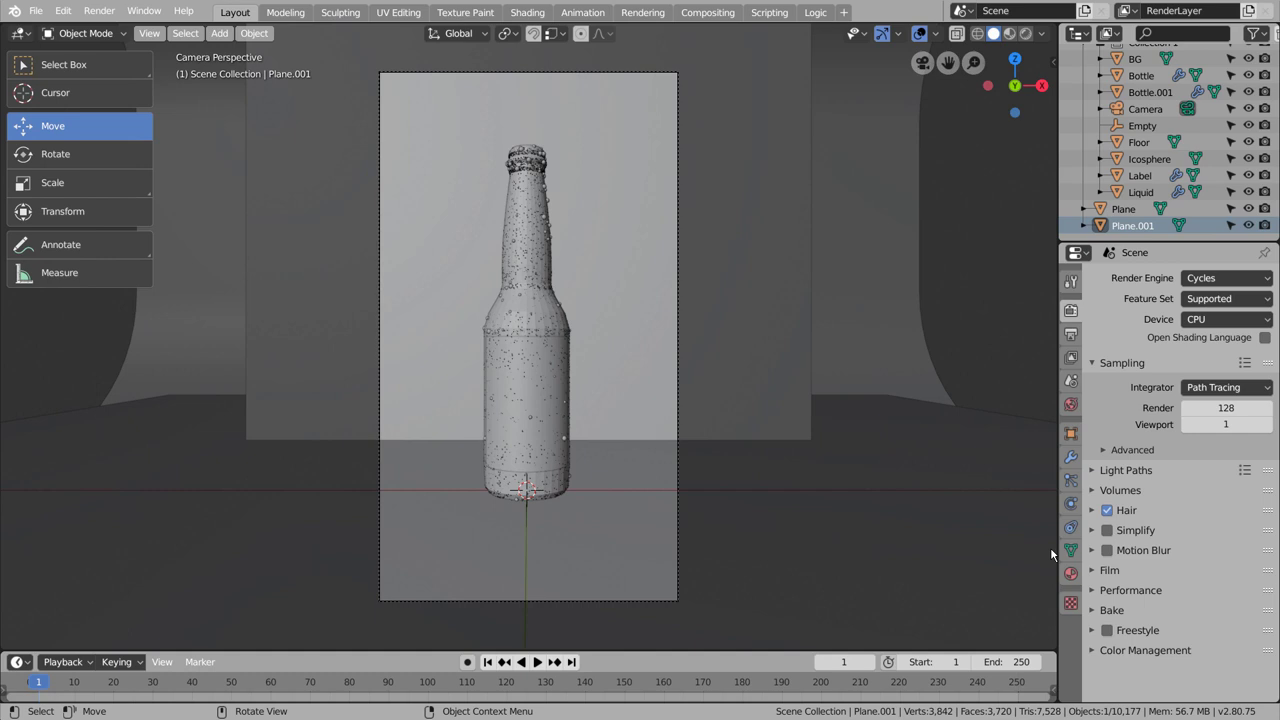
# Step: Switch the camera view to Rendered shading and set the side plane's emission strength to 12
pyautogui.click(1071, 404)
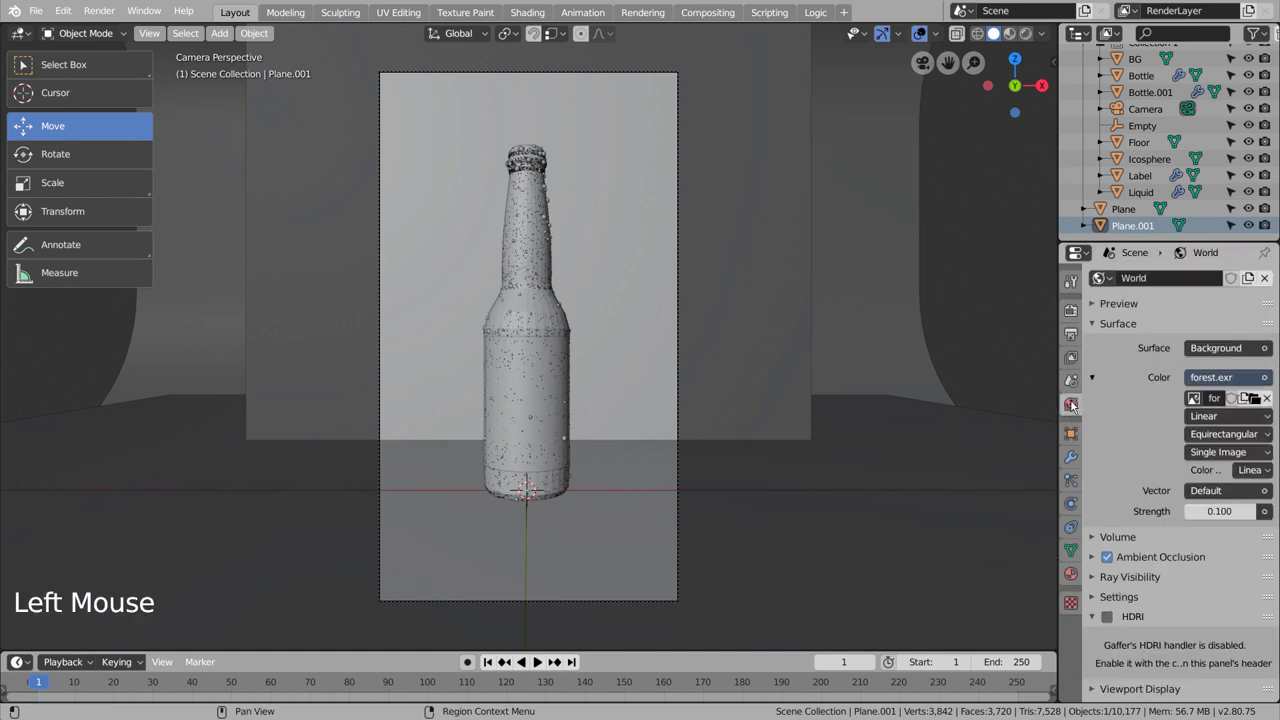
pyautogui.doubleClick(1072, 575)
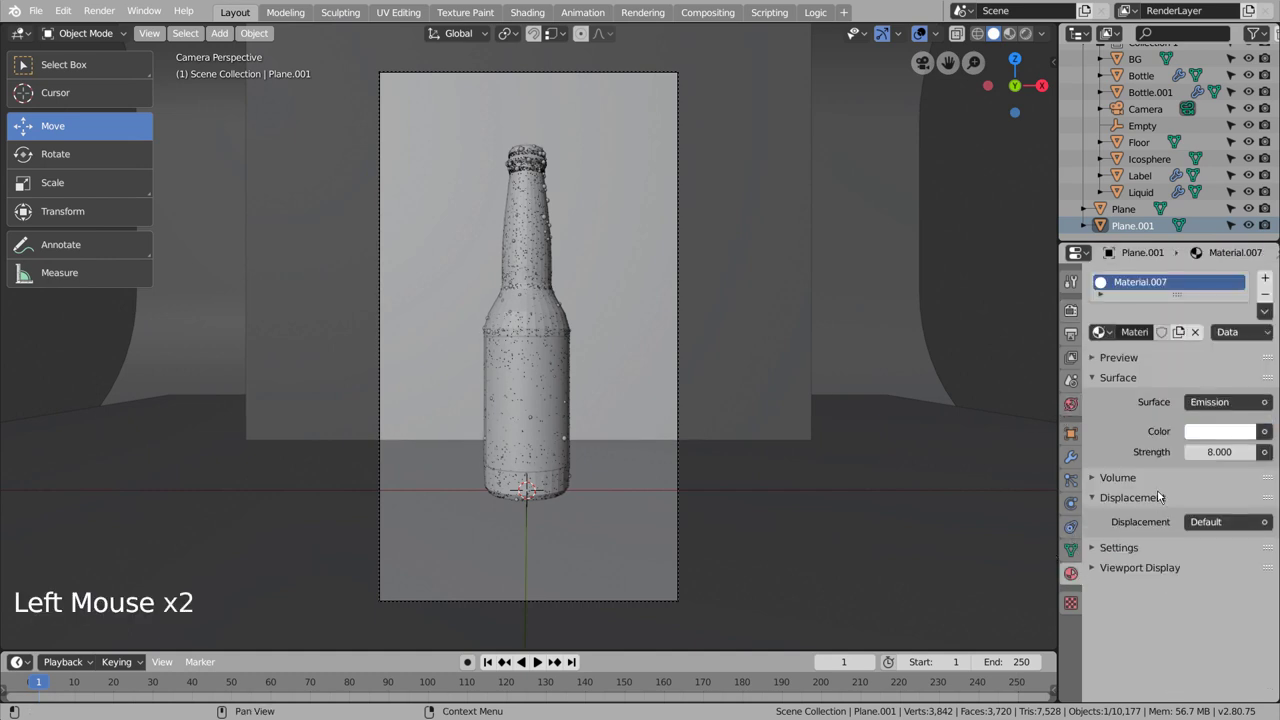
pyautogui.click(1025, 33)
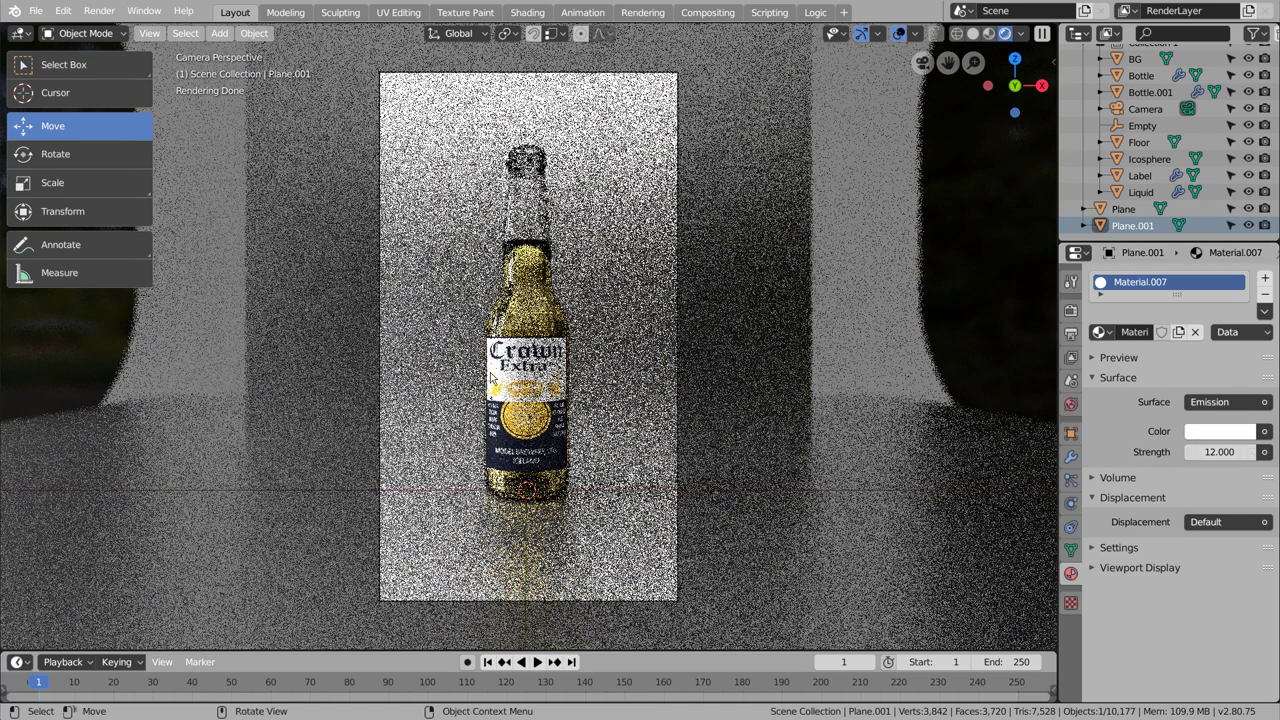
# Step: Duplicate the emissive side plane and move the copy about 21 units along X to the opposite side of the bottle
pyautogui.scroll(-11, 645, 368)
pyautogui.moveTo(638, 365); pyautogui.dragTo(740, 400, button='middle')
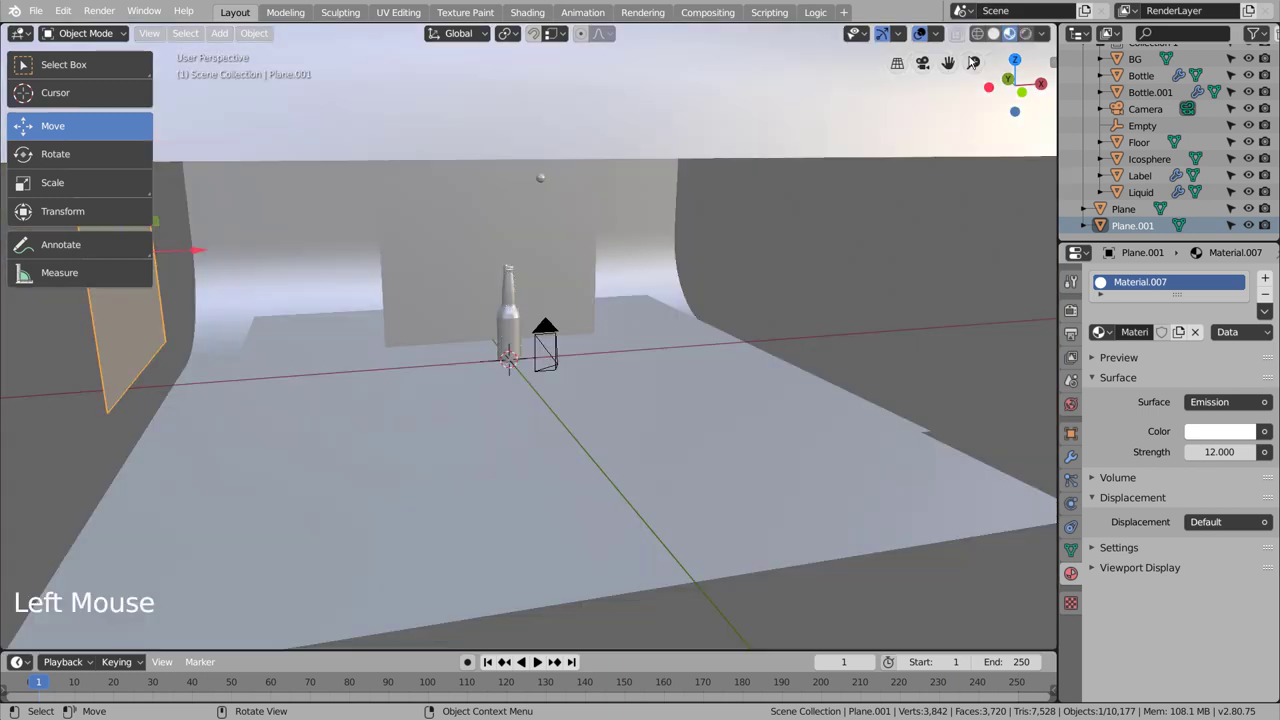
pyautogui.press('z')
pyautogui.click(323, 260)
pyautogui.press('KP_3')
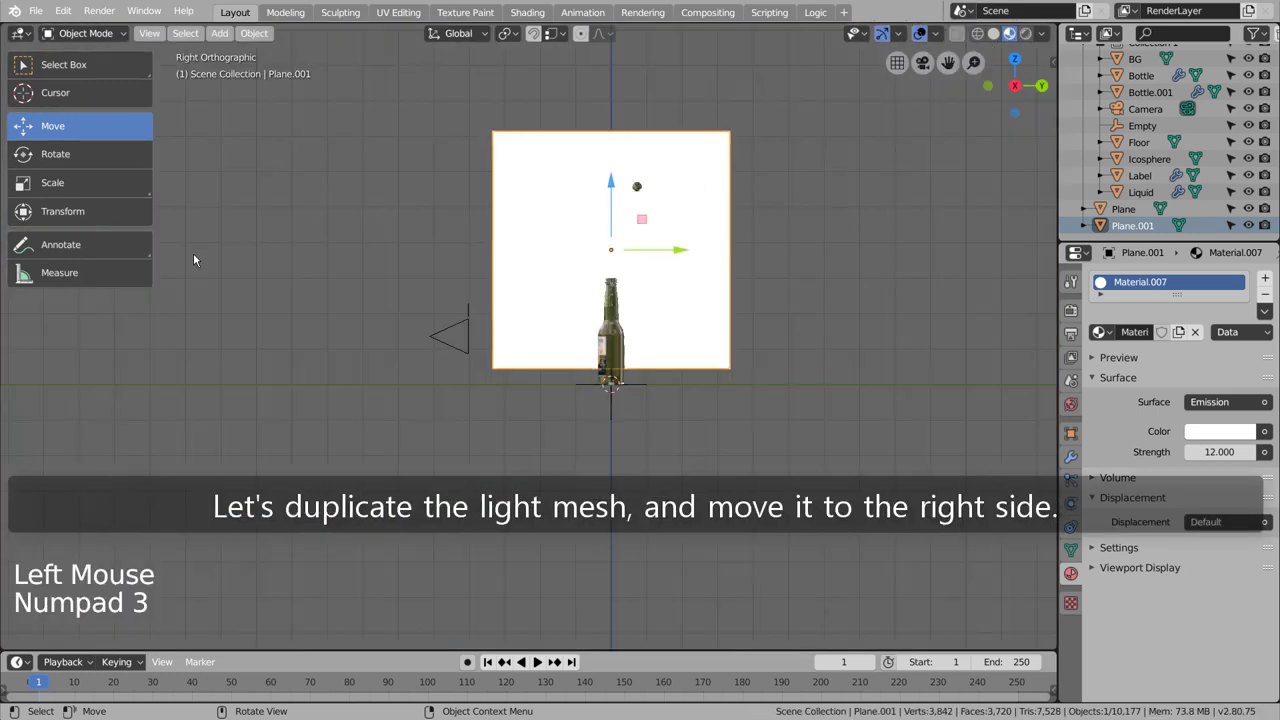
pyautogui.press('KP_1')
pyautogui.hotkey('shift', 'd')
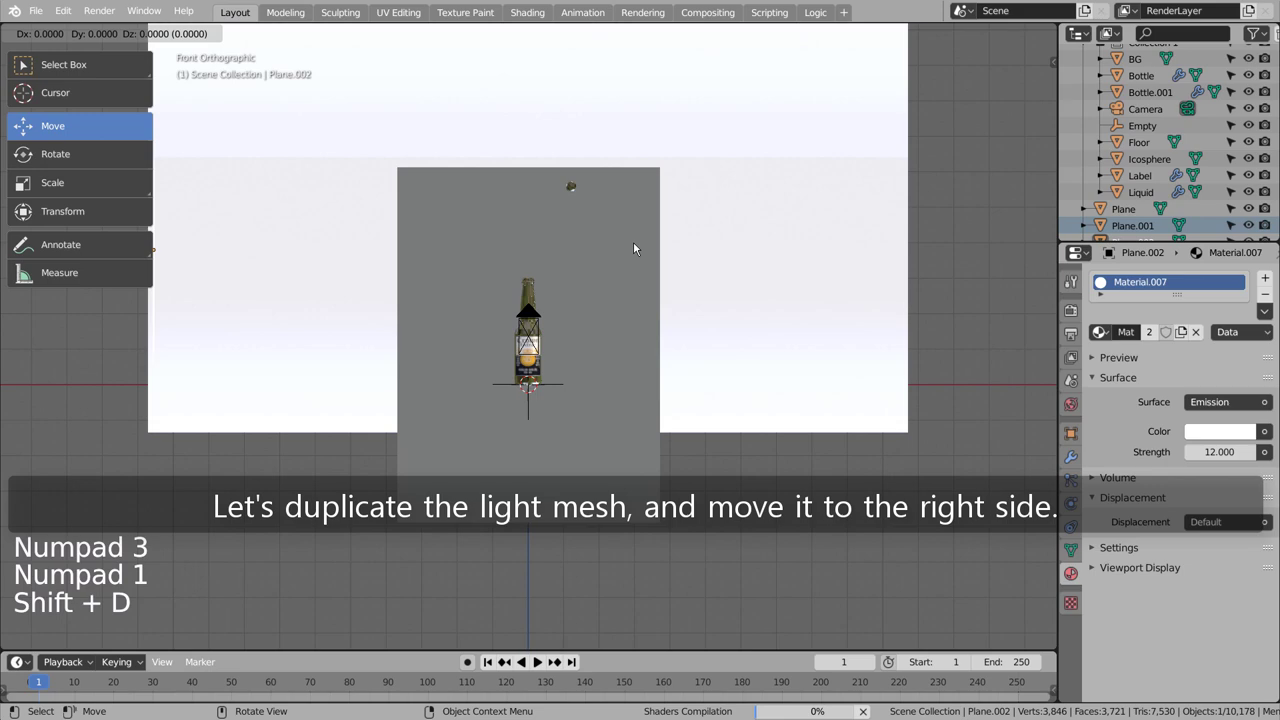
pyautogui.press('x')
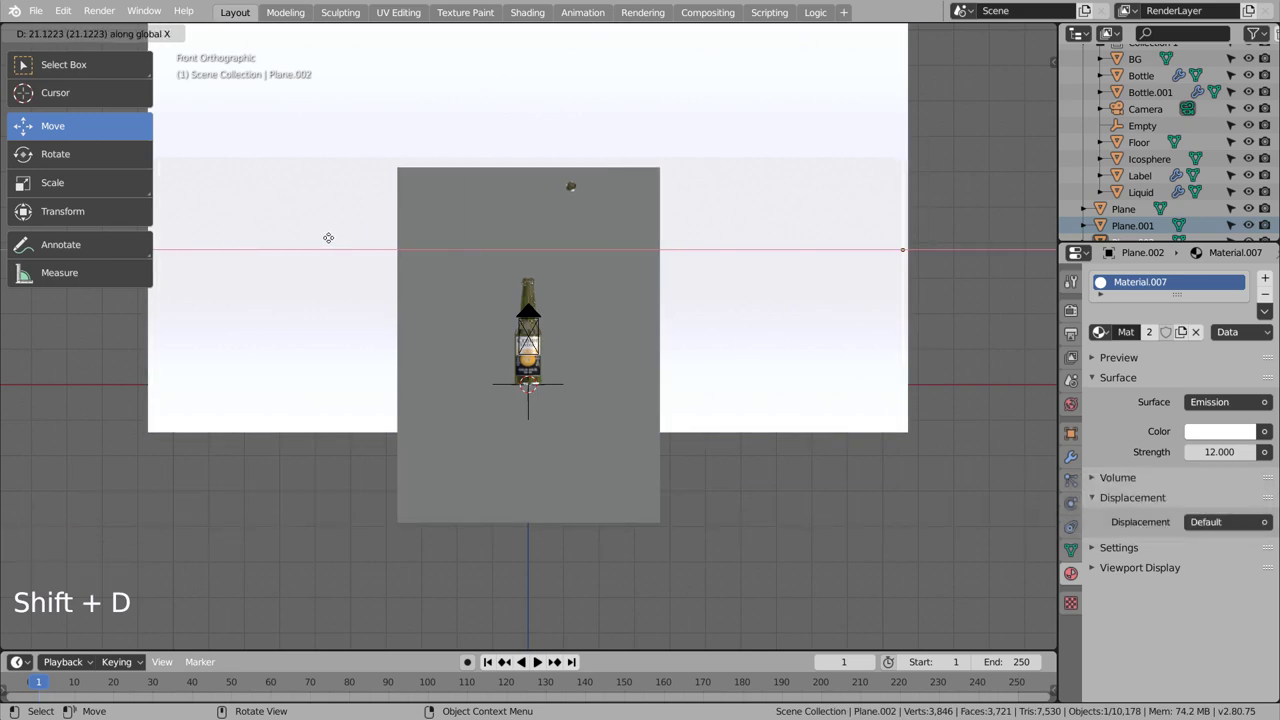
pyautogui.click(326, 237)
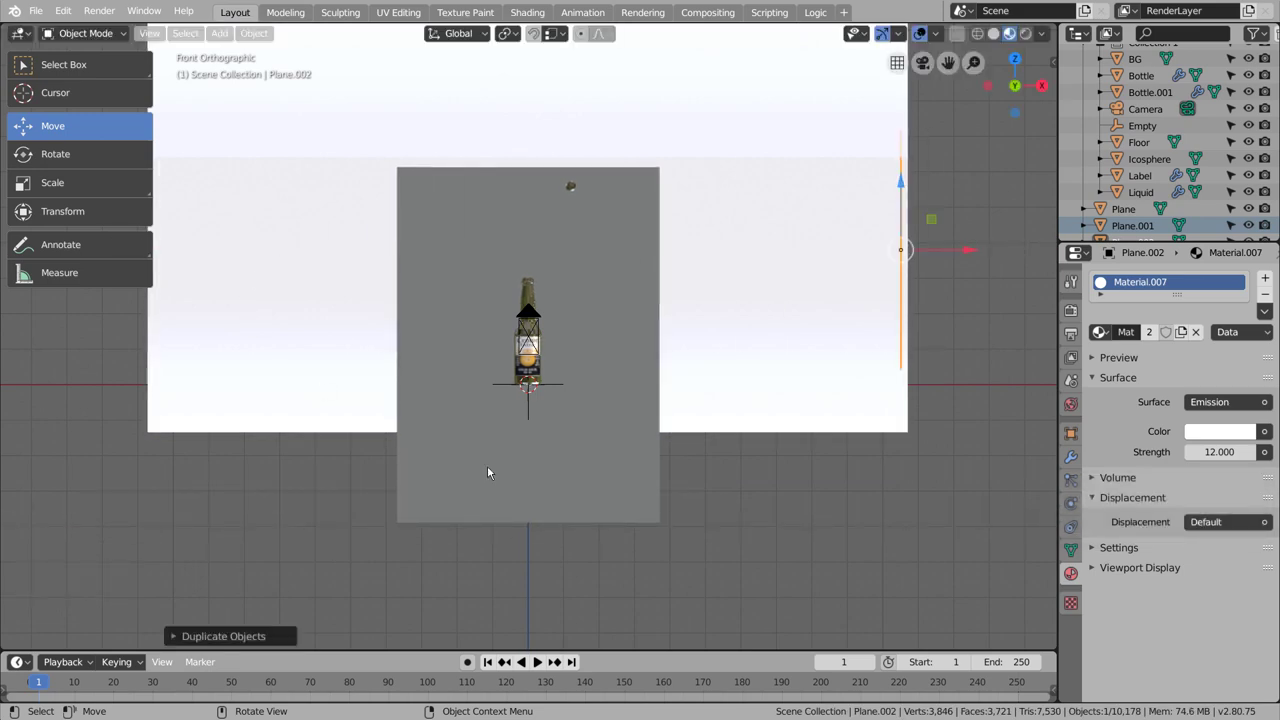
# Step: Duplicate the second side light plane and place the copy behind the camera, centered on the bottle's axis
pyautogui.moveTo(487, 465); pyautogui.dragTo(745, 524, button='middle')
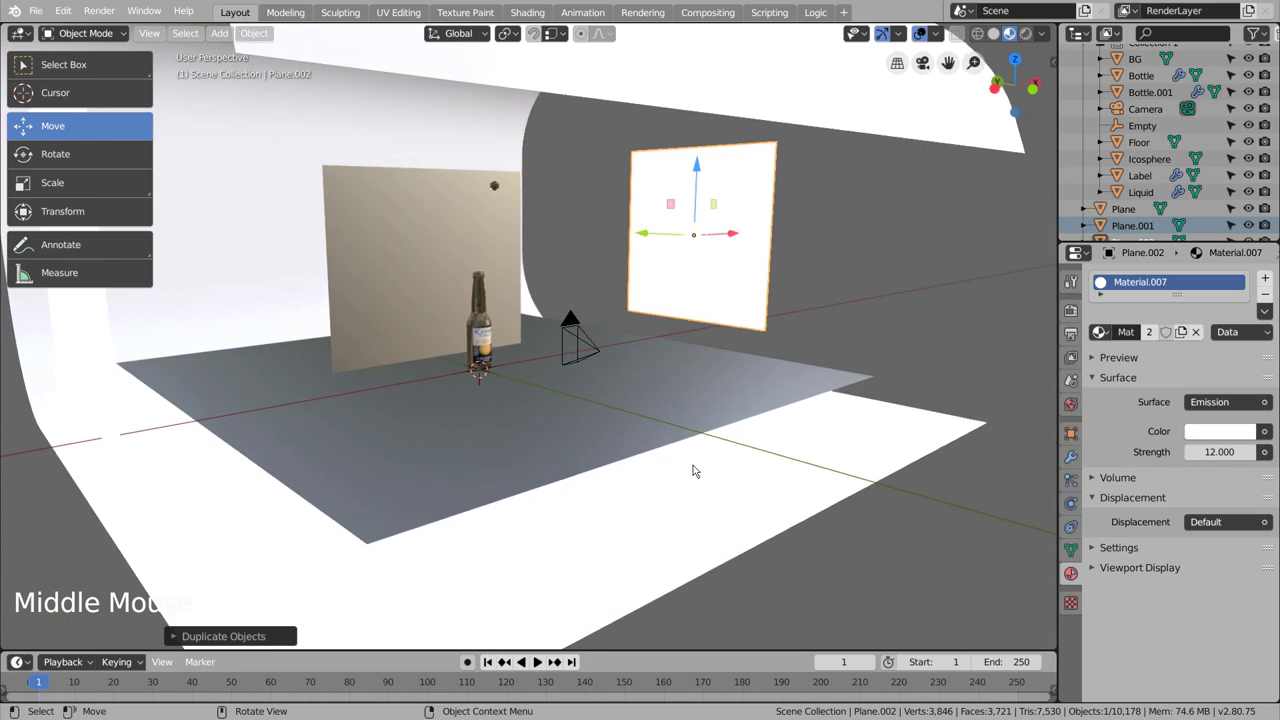
pyautogui.click(736, 267)
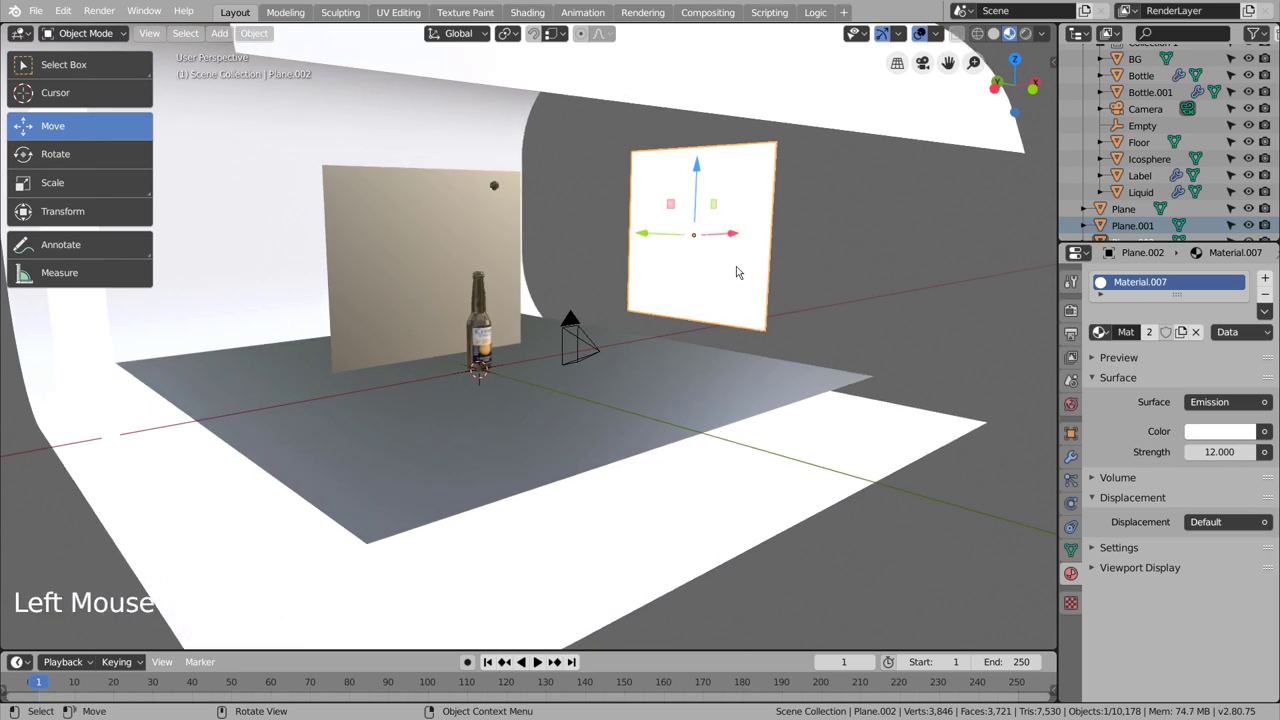
pyautogui.press('KP_7')
pyautogui.hotkey('shift', 'z')
pyautogui.hotkey('shift', 'd')
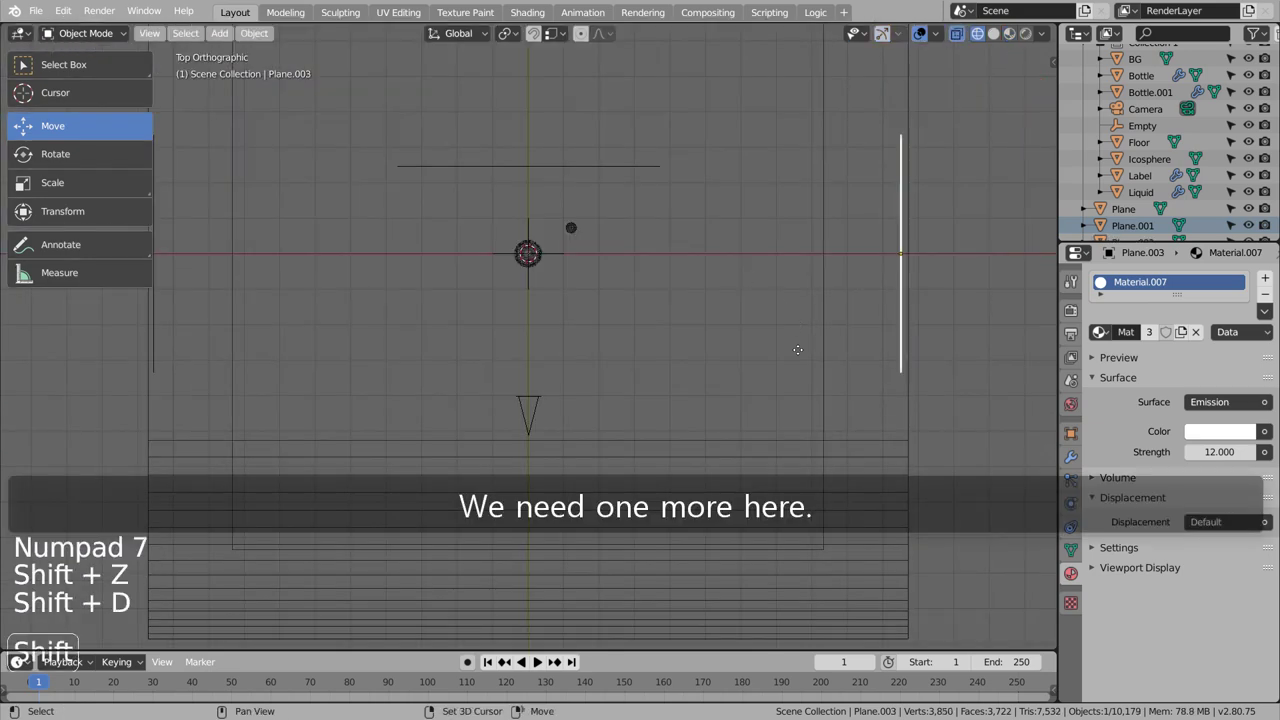
pyautogui.click(450, 630)
# Step: Rotate the new light plane 90° in the top view so it faces the bottle
pyautogui.press('r')
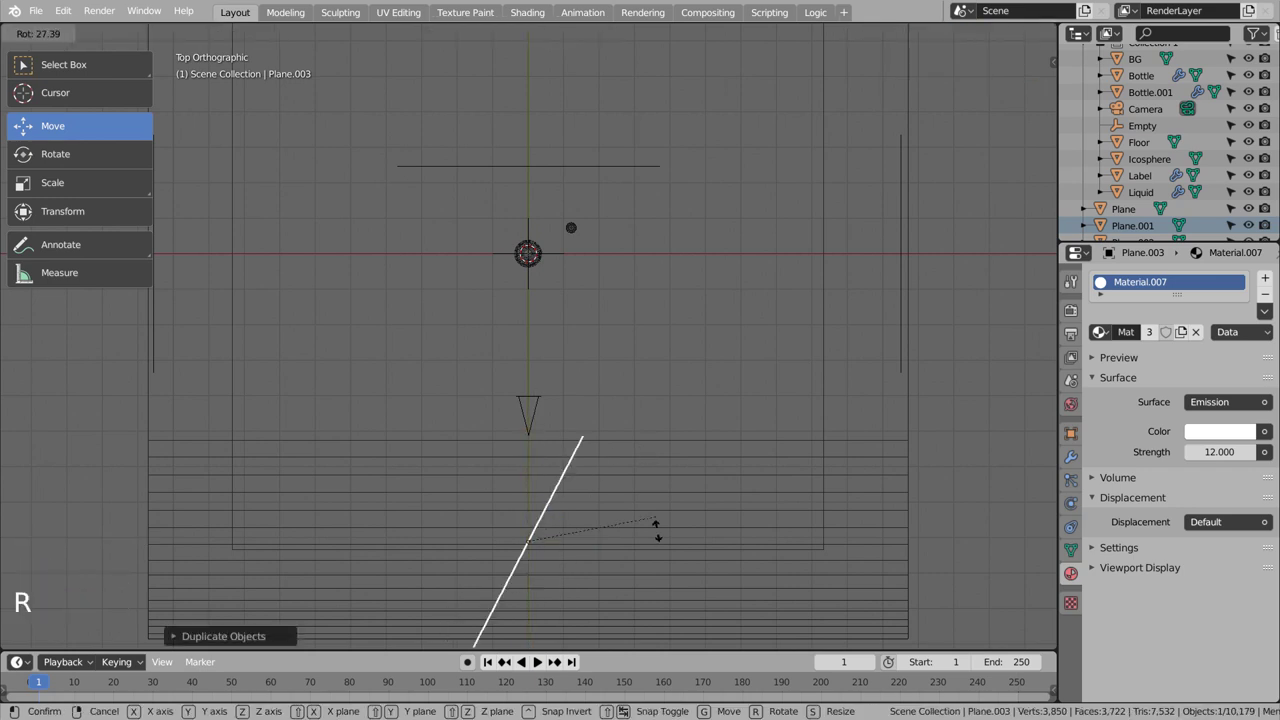
pyautogui.press('ctrl')
pyautogui.click(568, 594)
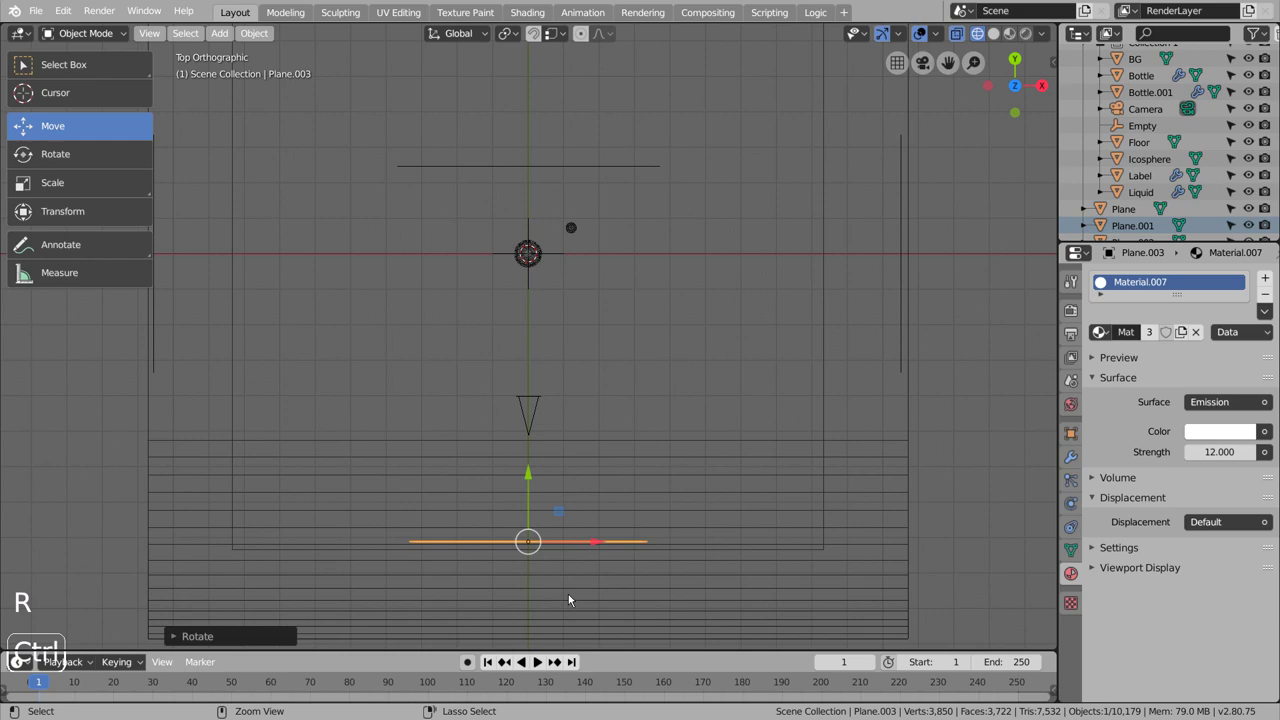
# Step: View the scene through the light plane behind the camera by making it the active camera
pyautogui.scroll(-2, 568, 594)
pyautogui.moveTo(568, 594); pyautogui.dragTo(595, 400, button='middle')
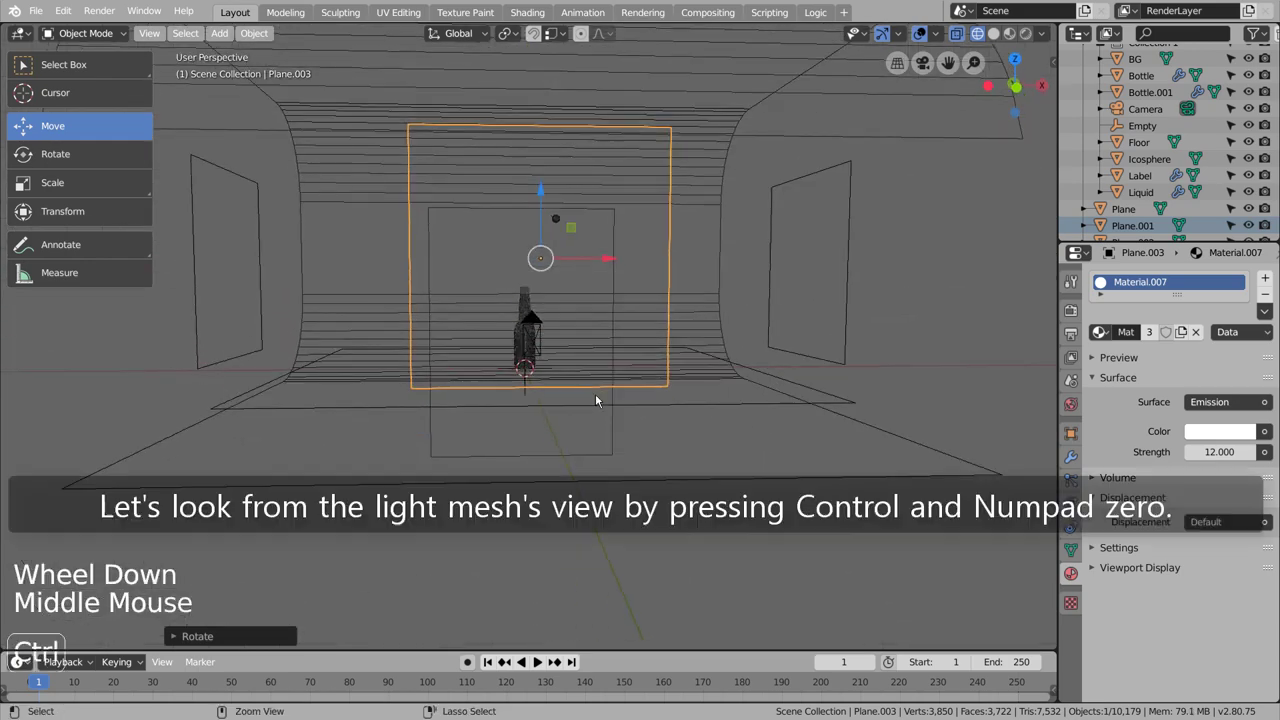
pyautogui.press('ctrl+KP_0')
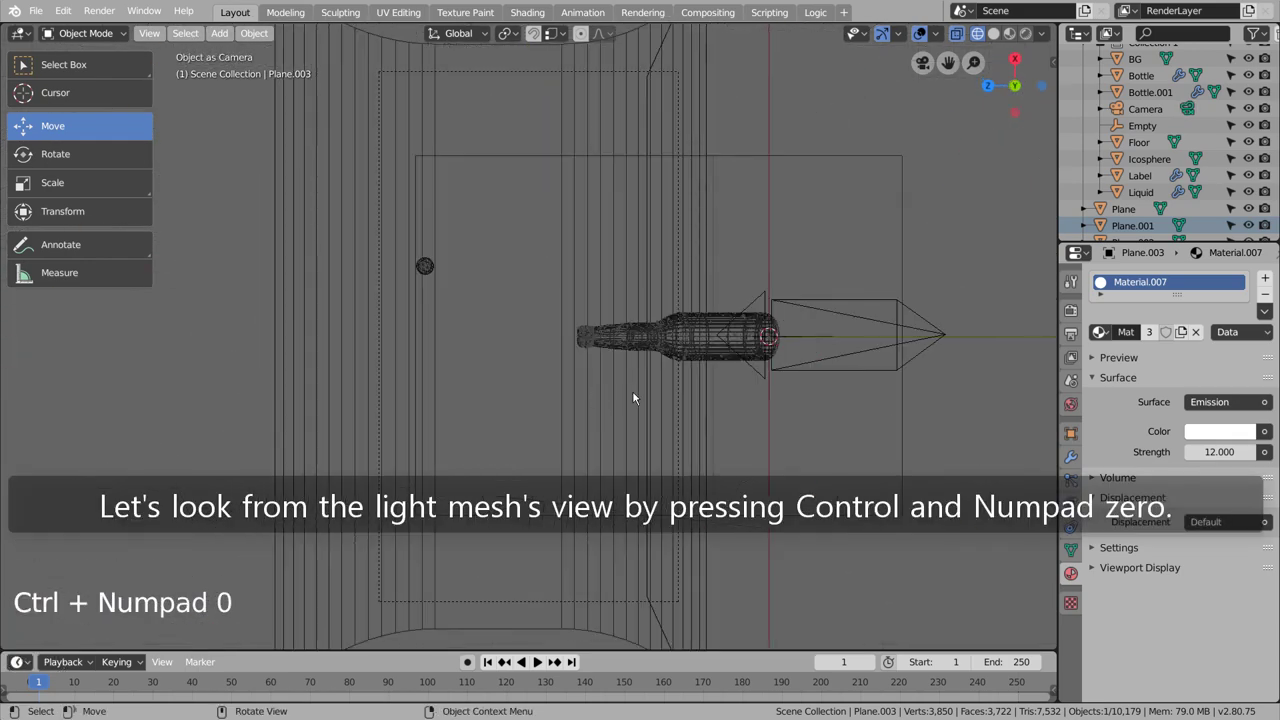
pyautogui.middleClick(632, 390)
pyautogui.scroll(-9, 632, 390)
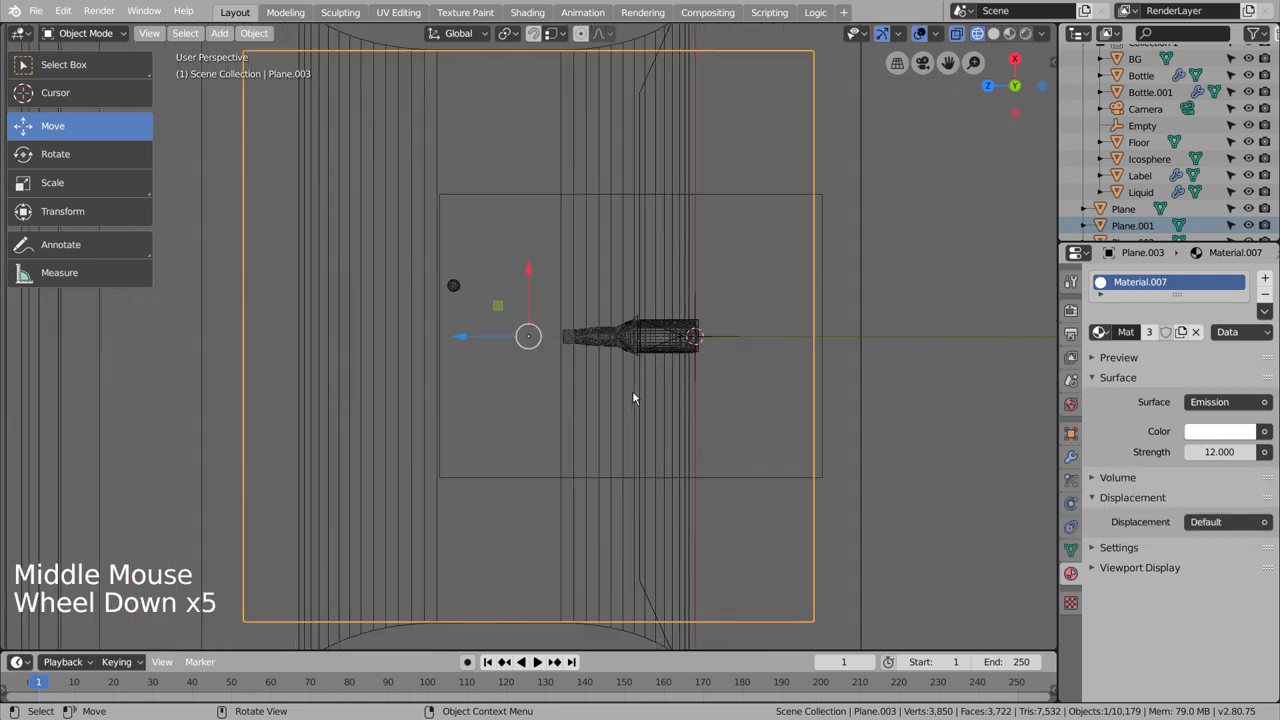
# Step: Select the original Camera object and make it the scene's active camera again
pyautogui.click(607, 390)
pyautogui.click(607, 390)
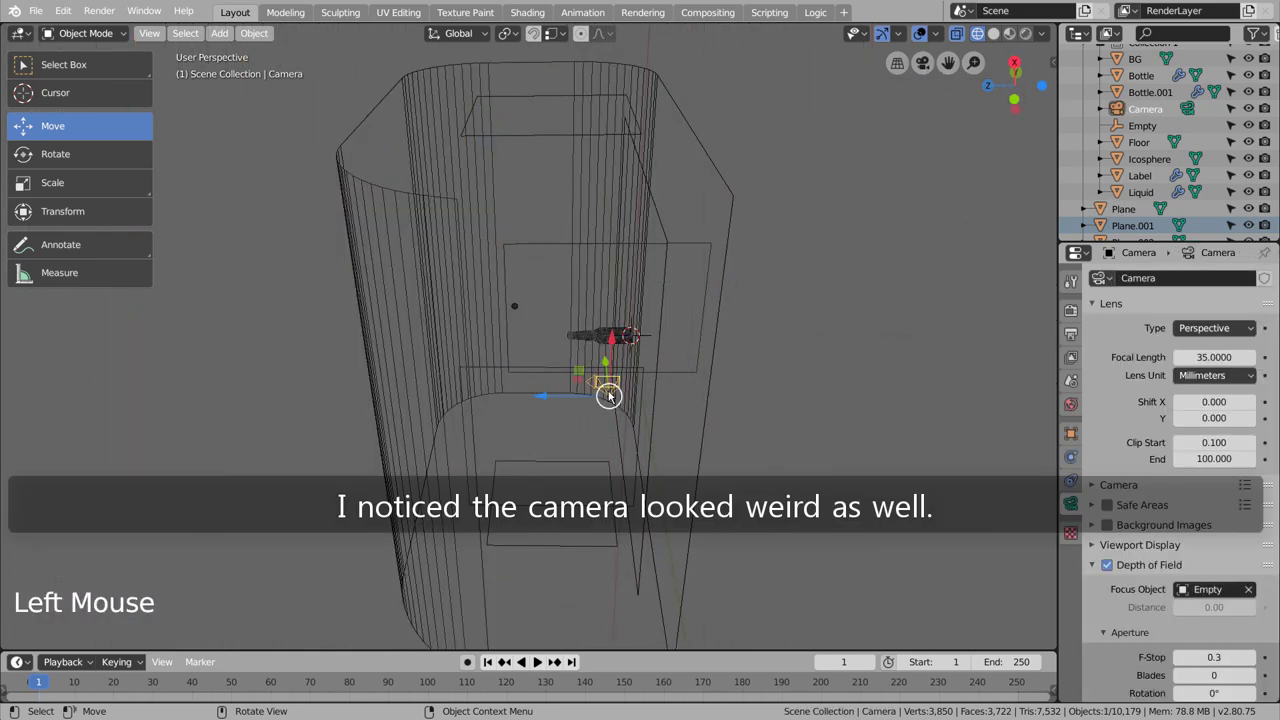
pyautogui.press('KP_0')
pyautogui.press('ctrl+KP_0')
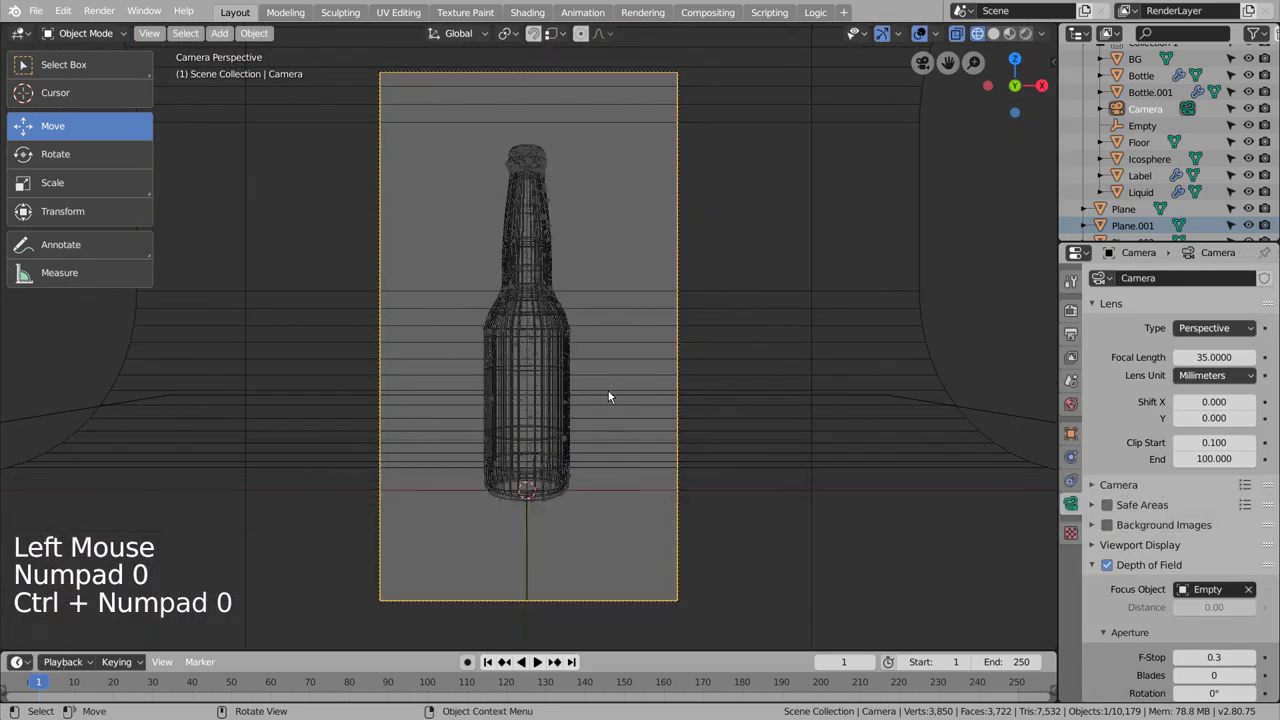
# Step: Examine the light plane arrangement around the bottle and preview the camera view in Rendered shading
pyautogui.scroll(-4, 609, 391)
pyautogui.middleClick(609, 391)
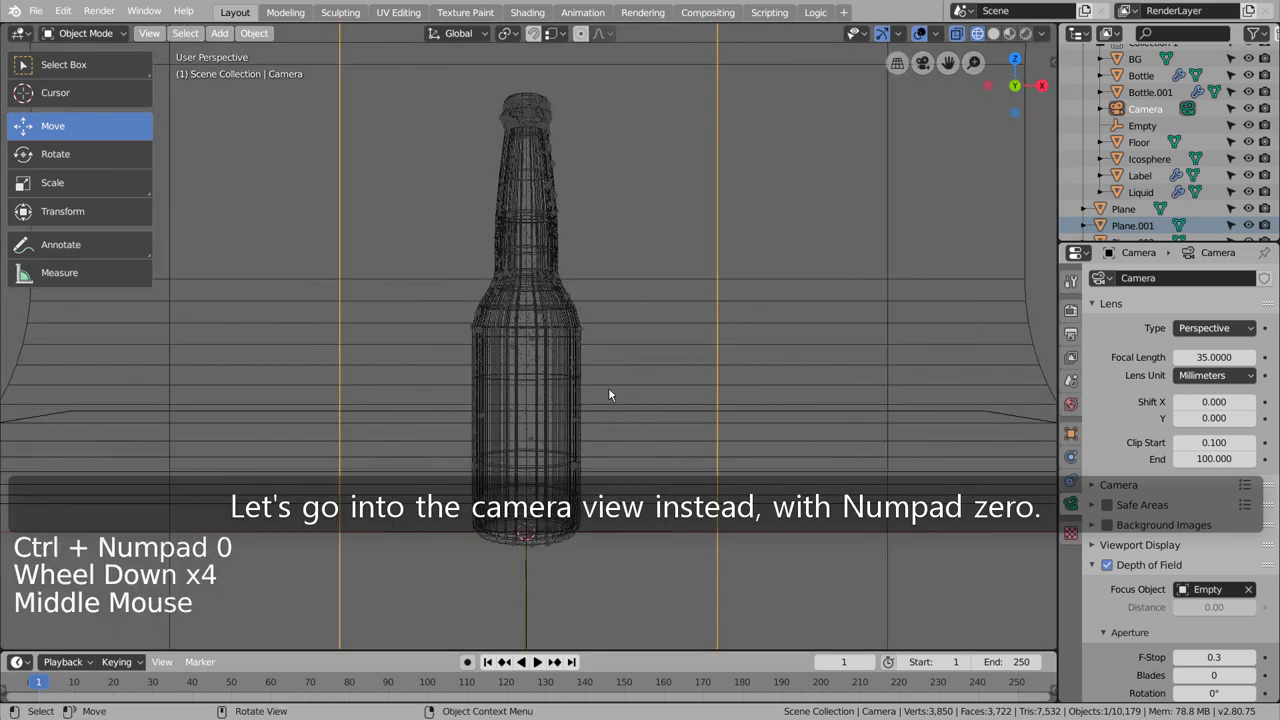
pyautogui.scroll(-5, 609, 391)
pyautogui.scroll(-2, 609, 393)
pyautogui.moveTo(618, 394); pyautogui.dragTo(1015, 391, button='middle')
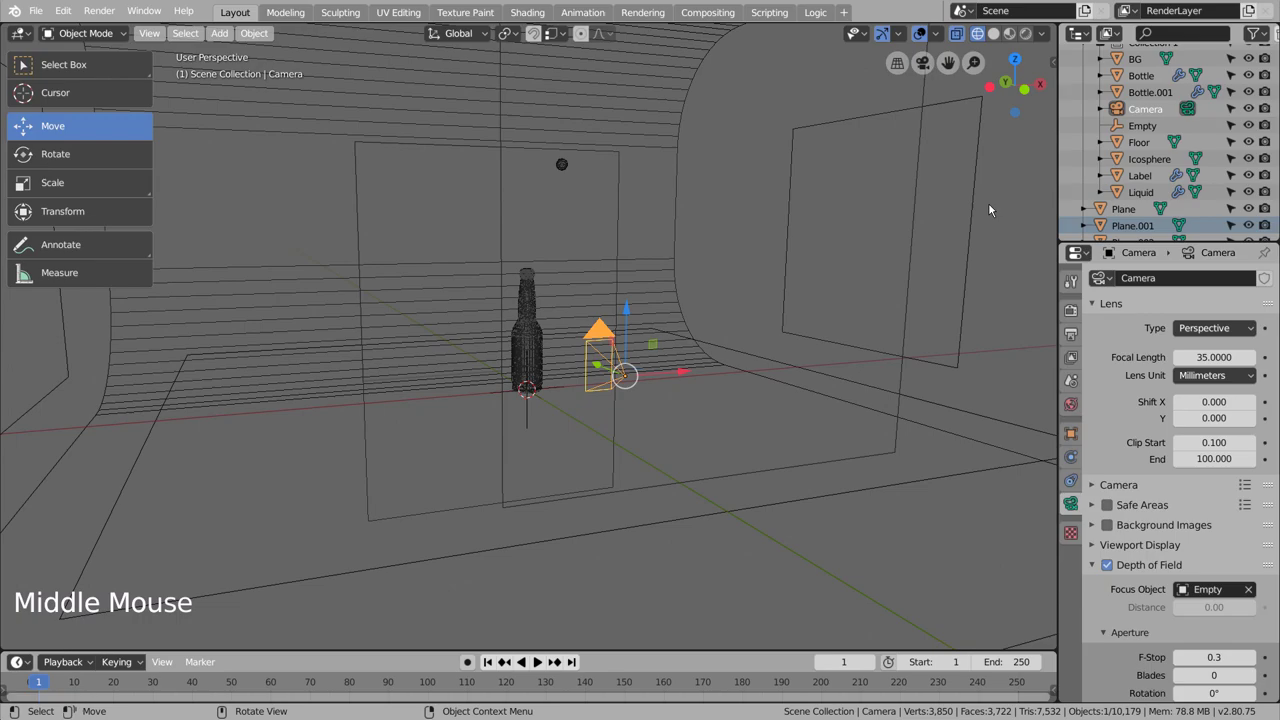
pyautogui.press('KP_0')
pyautogui.click(1025, 33)
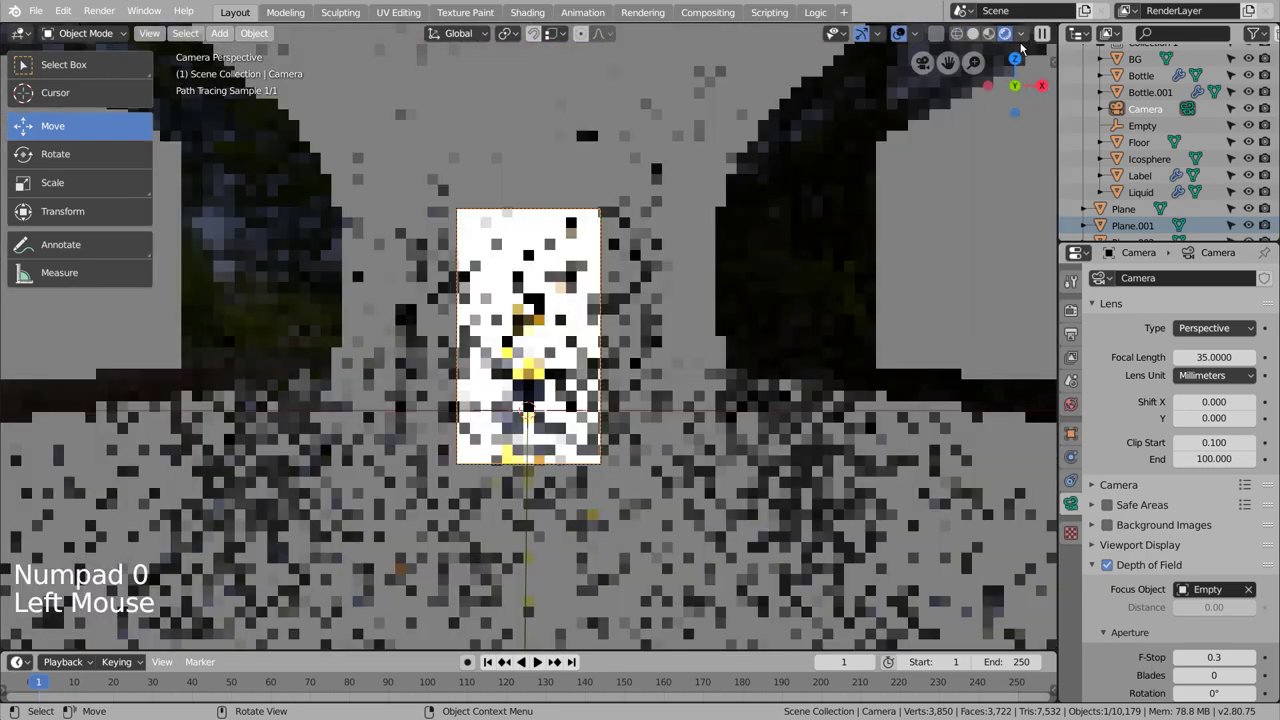
pyautogui.scroll(4, 701, 248)
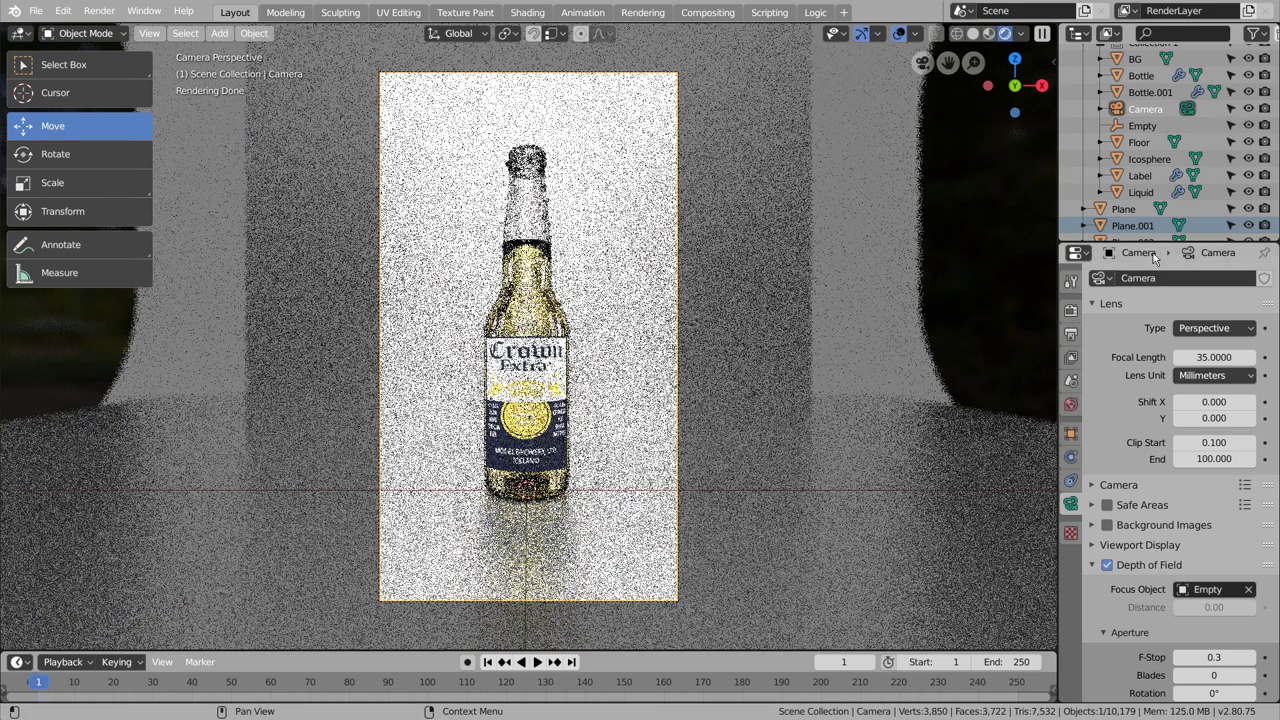
# Step: Set the emission strength of the material shared by the light planes to 5
pyautogui.click(1125, 209)
pyautogui.scroll(-4, 1130, 210)
pyautogui.scroll(-2, 713, 342)
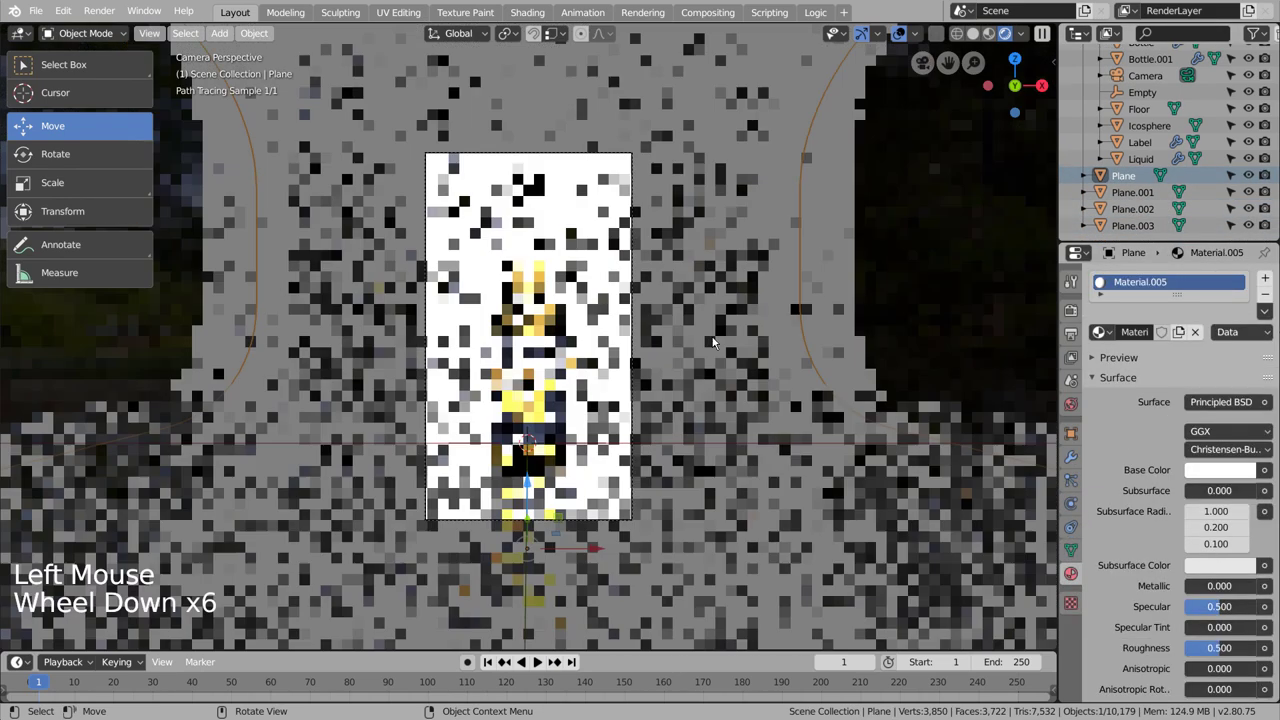
pyautogui.scroll(-5, 713, 342)
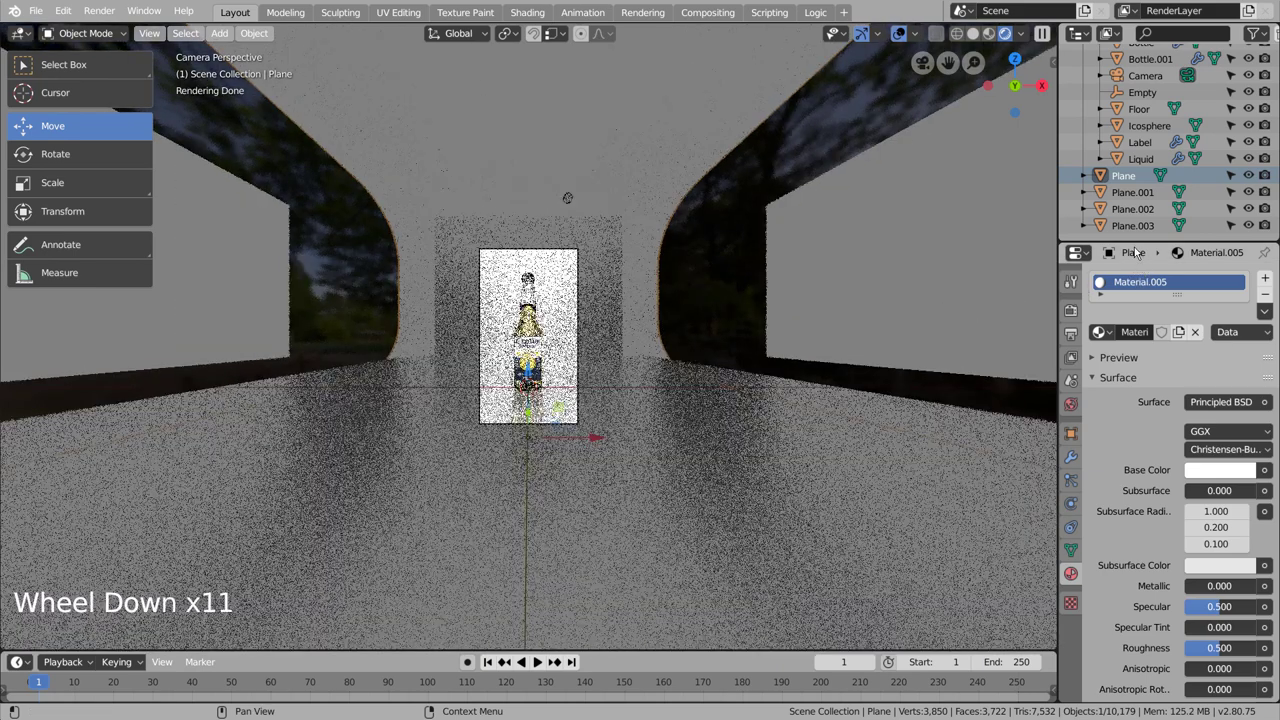
pyautogui.click(1118, 196)
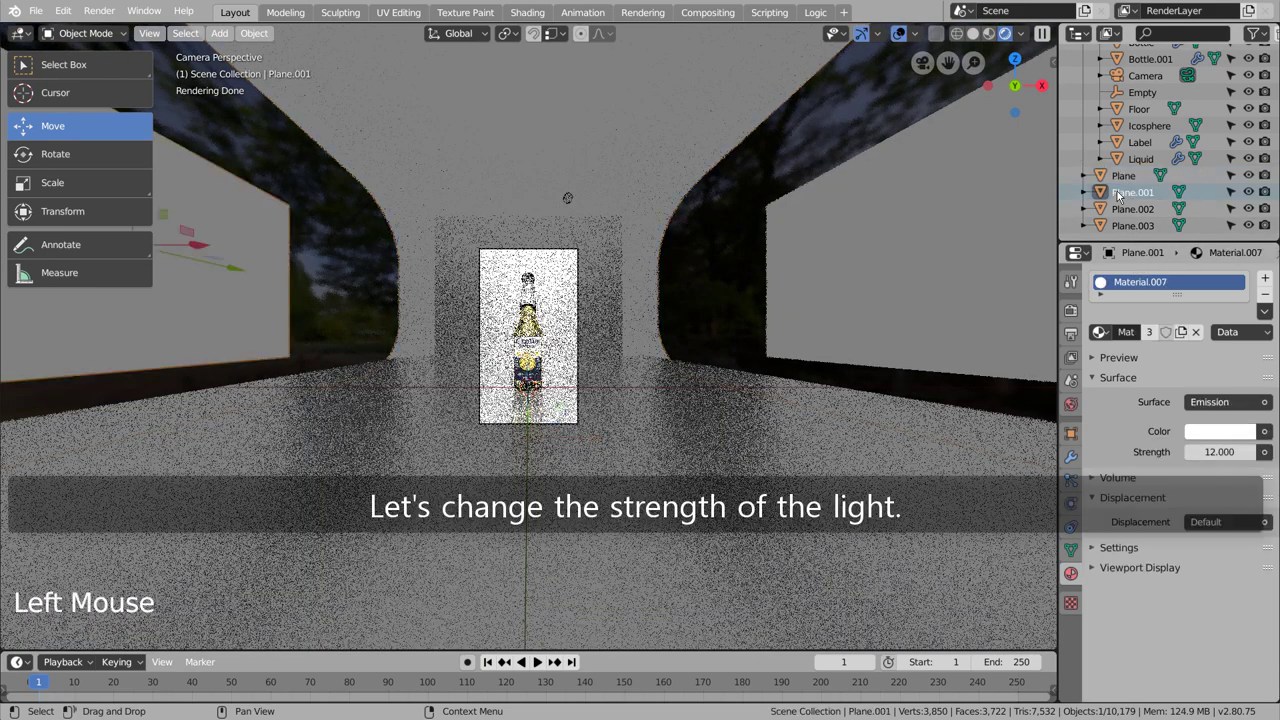
pyautogui.doubleClick(1219, 452)
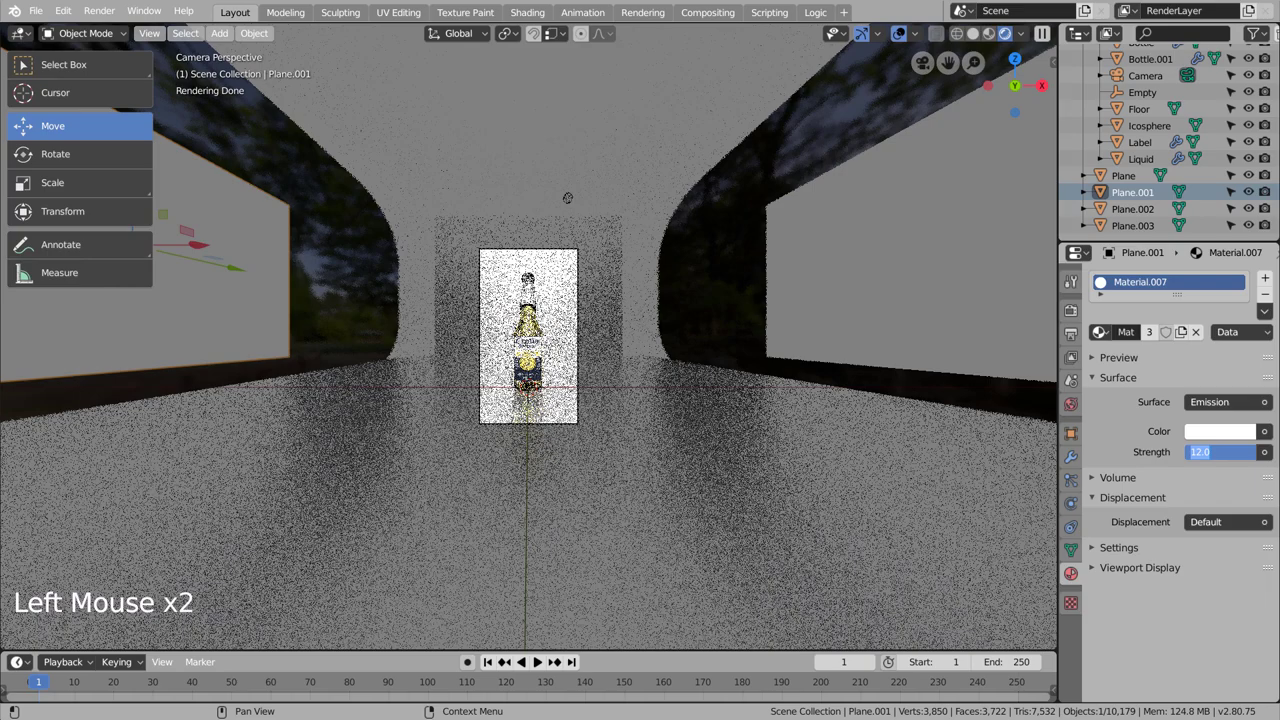
pyautogui.write('5')
pyautogui.press('Return')
pyautogui.click(1133, 208)
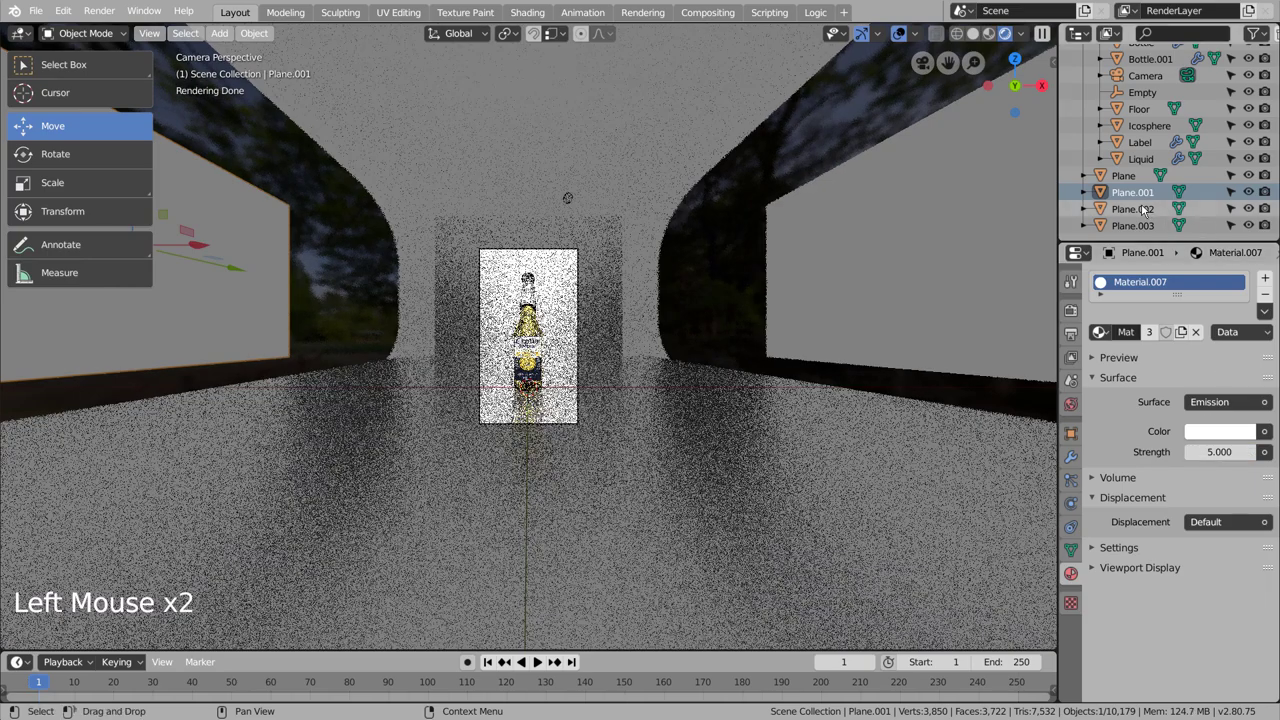
# Step: Set the emission strength of the material shared by the three light planes to 12 and inspect the bottle in the rendered camera view
pyautogui.click(1212, 452)
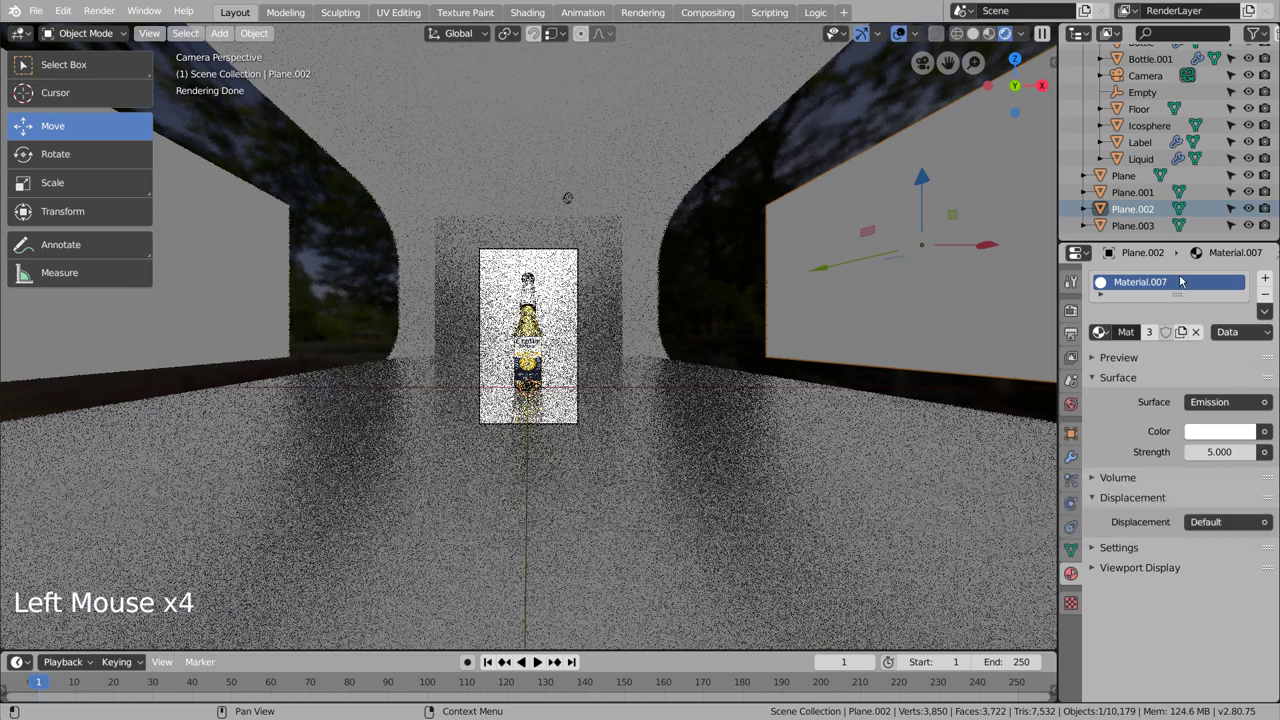
pyautogui.click(1133, 225)
pyautogui.doubleClick(1204, 451)
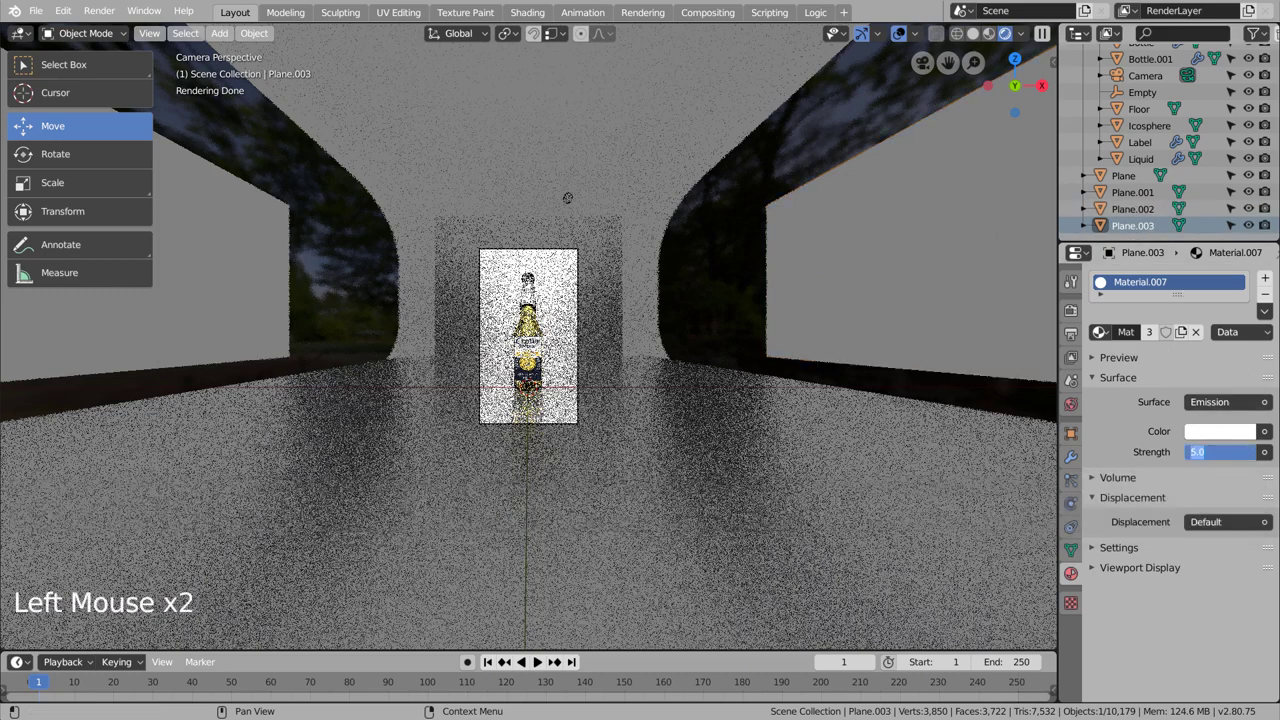
pyautogui.doubleClick(1133, 209)
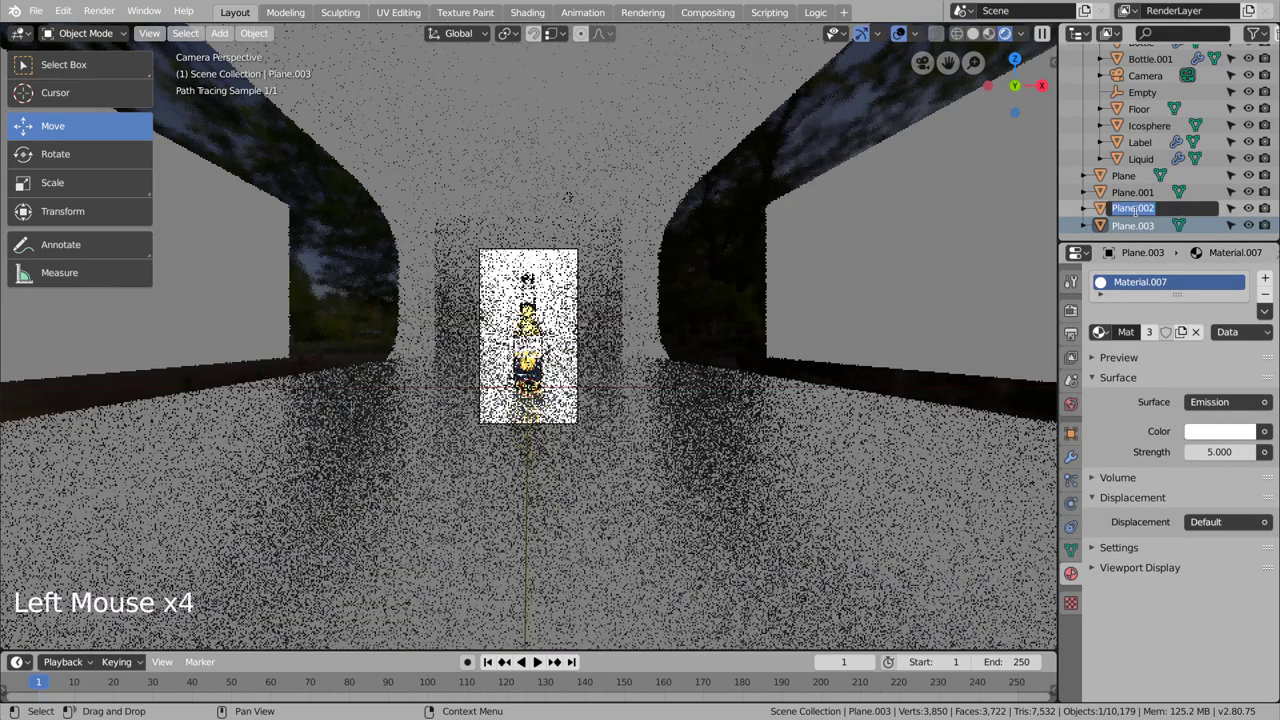
pyautogui.click(1140, 205)
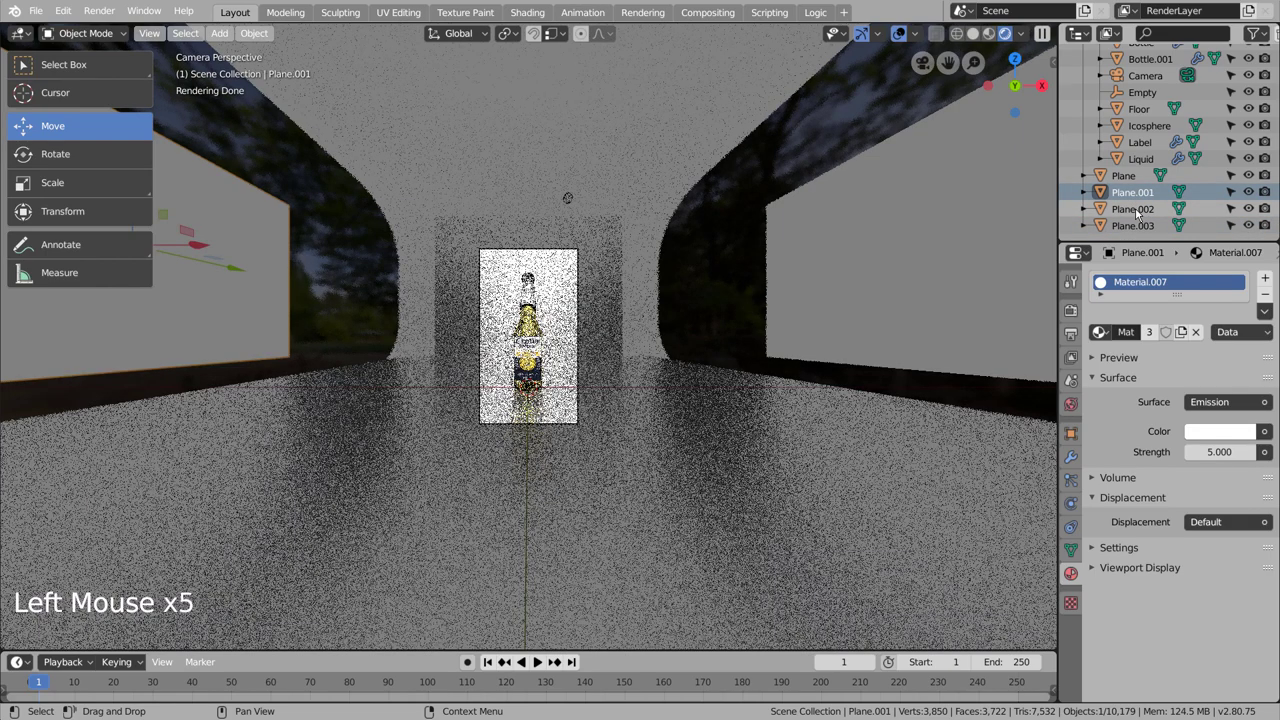
pyautogui.click(1138, 213)
pyautogui.click(1134, 225)
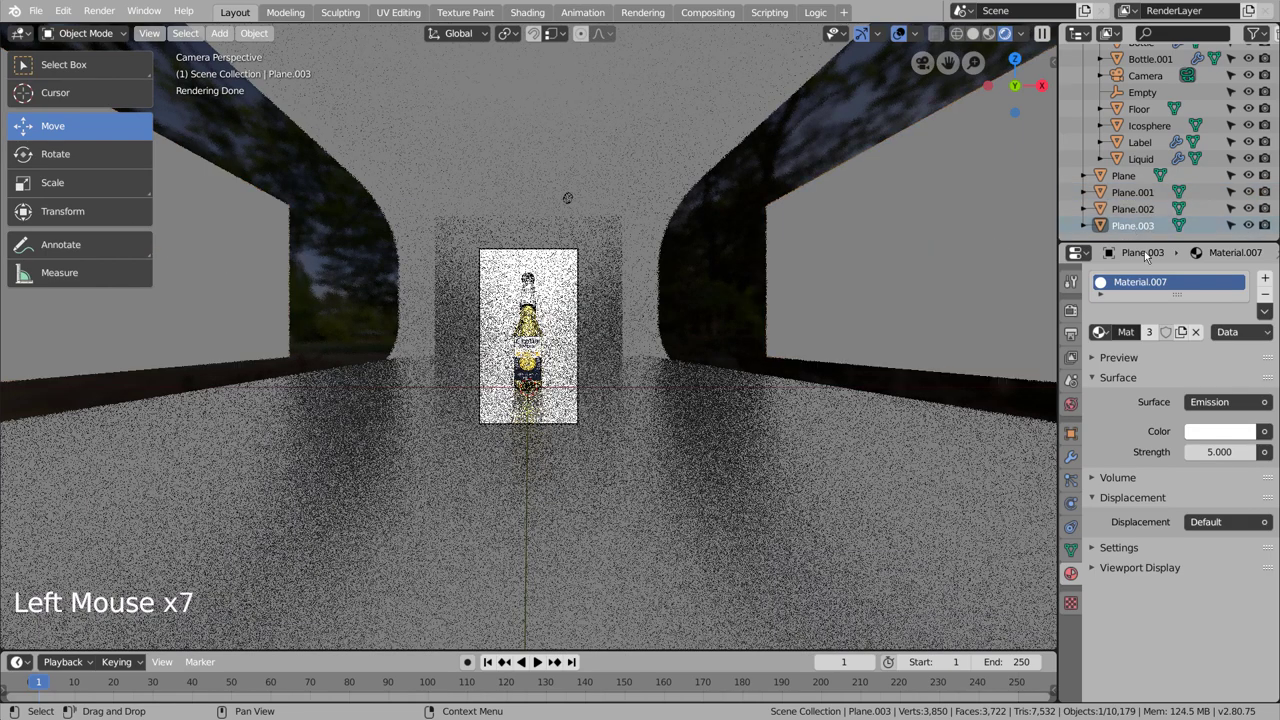
pyautogui.click(1218, 453)
pyautogui.write('12')
pyautogui.press('Return')
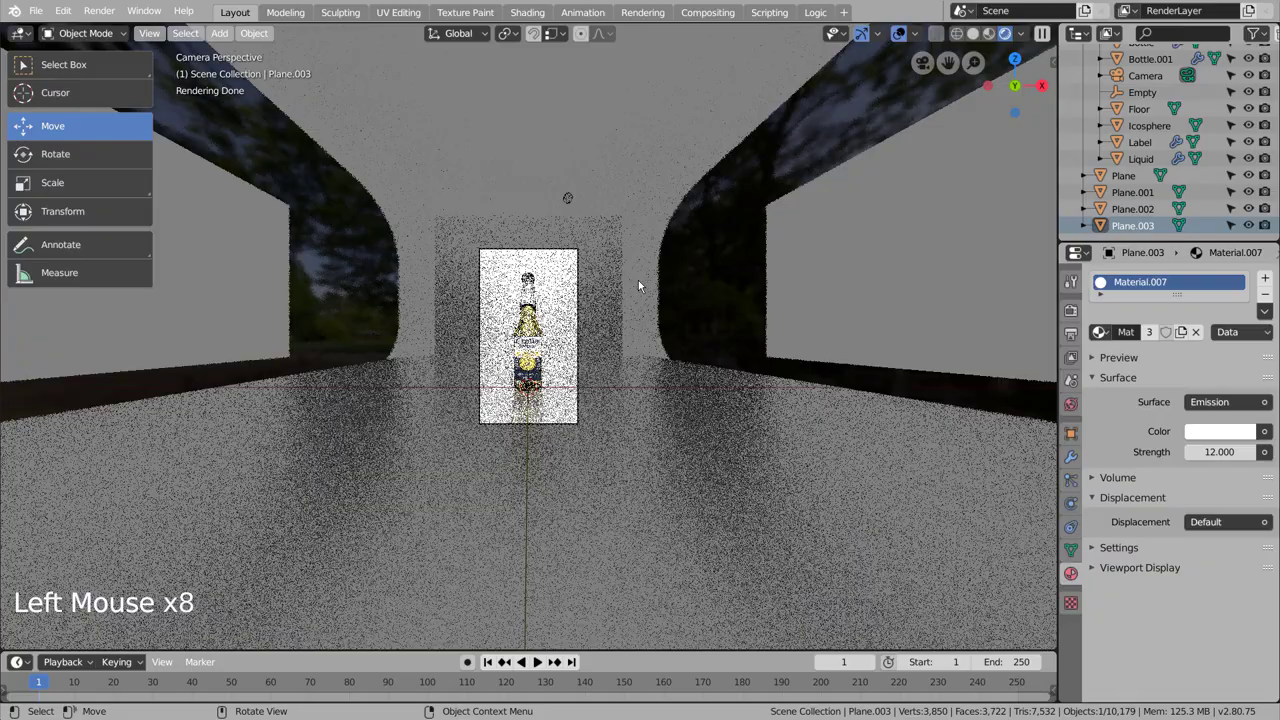
pyautogui.scroll(11, 549, 300)
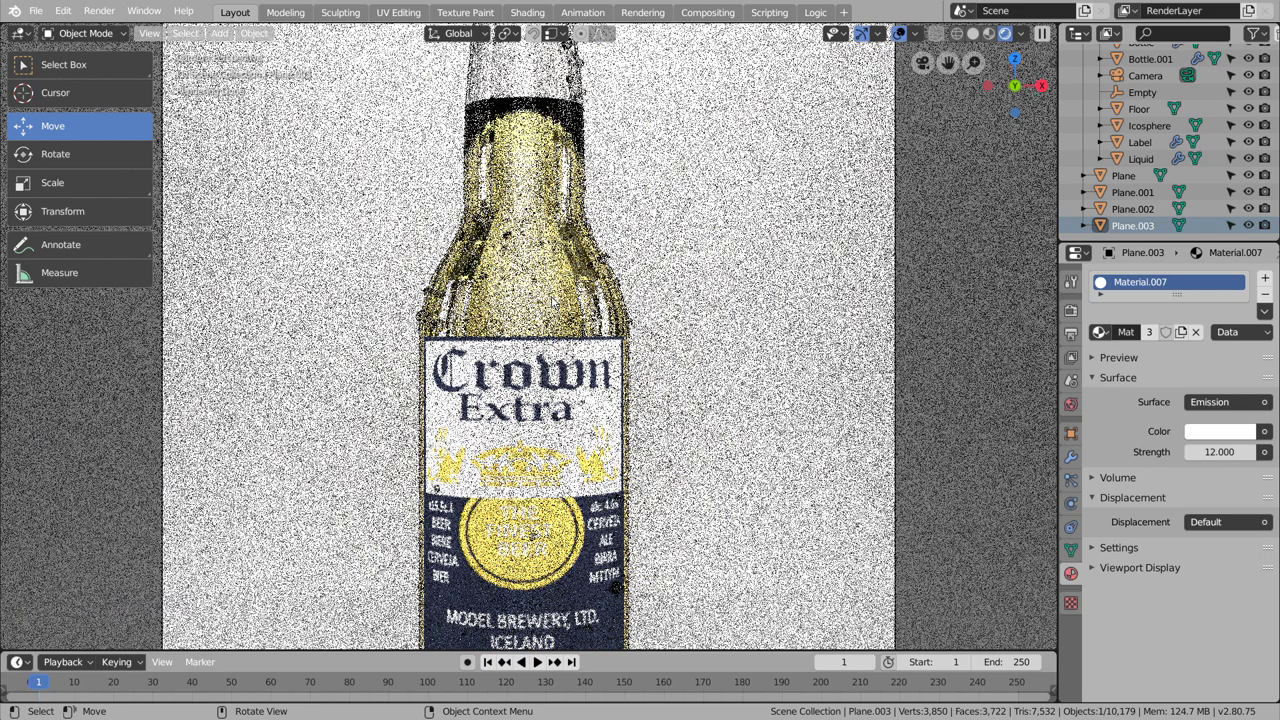
pyautogui.scroll(-7, 553, 302)
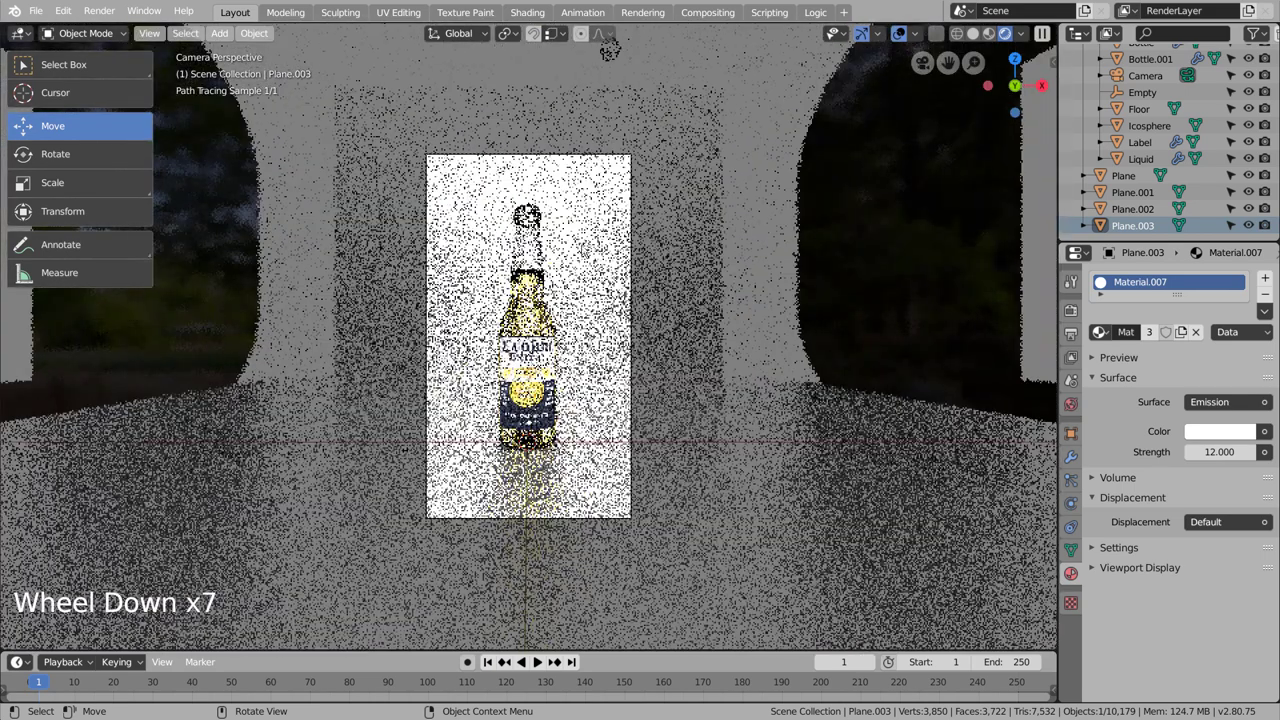
# Step: Delete all shader nodes of the BG backdrop's material except the Material Output in the Shading workspace
pyautogui.click(586, 250)
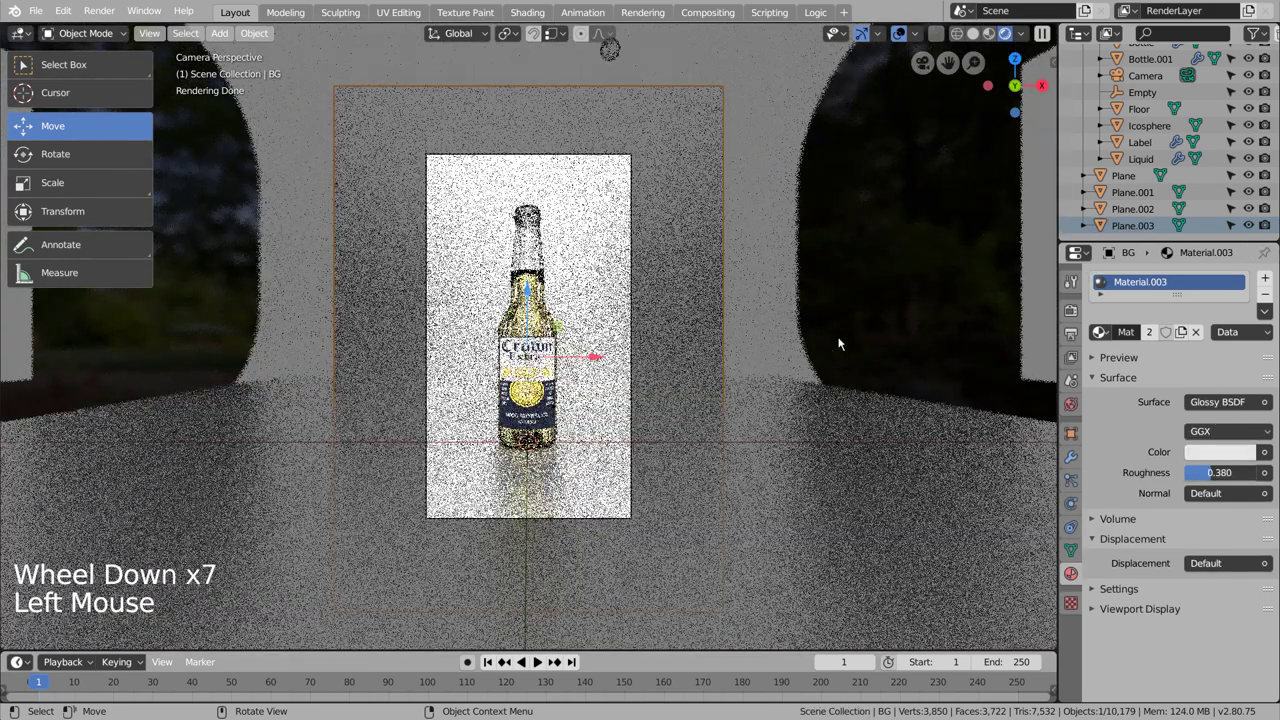
pyautogui.click(523, 13)
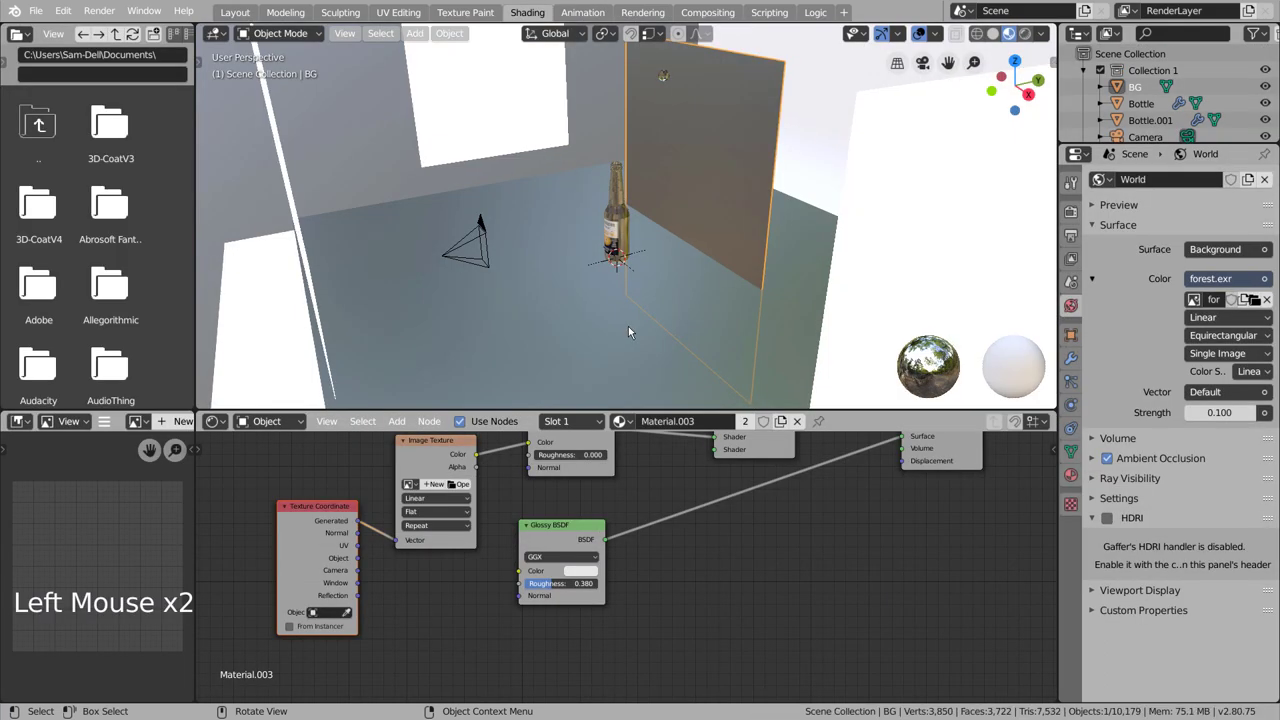
pyautogui.scroll(-7, 733, 499)
pyautogui.click(768, 576)
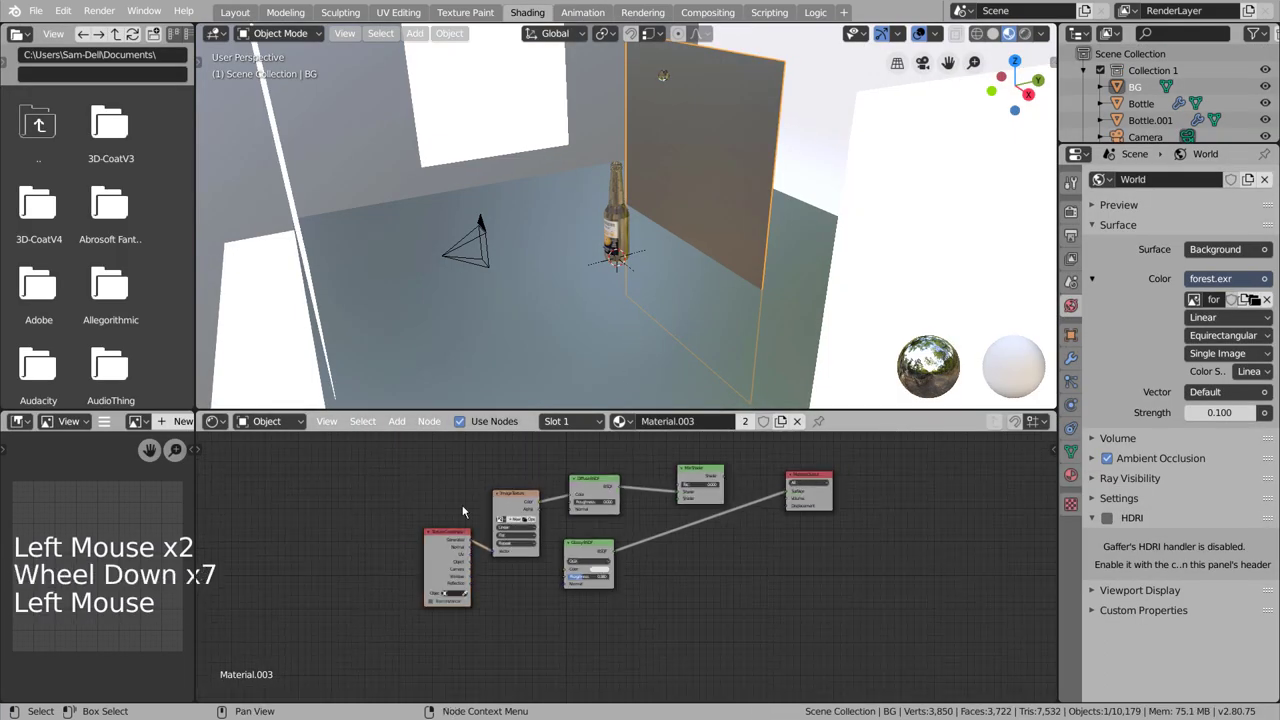
pyautogui.press('b')
pyautogui.moveTo(365, 456); pyautogui.dragTo(770, 652)
pyautogui.press('x')
pyautogui.click(788, 559)
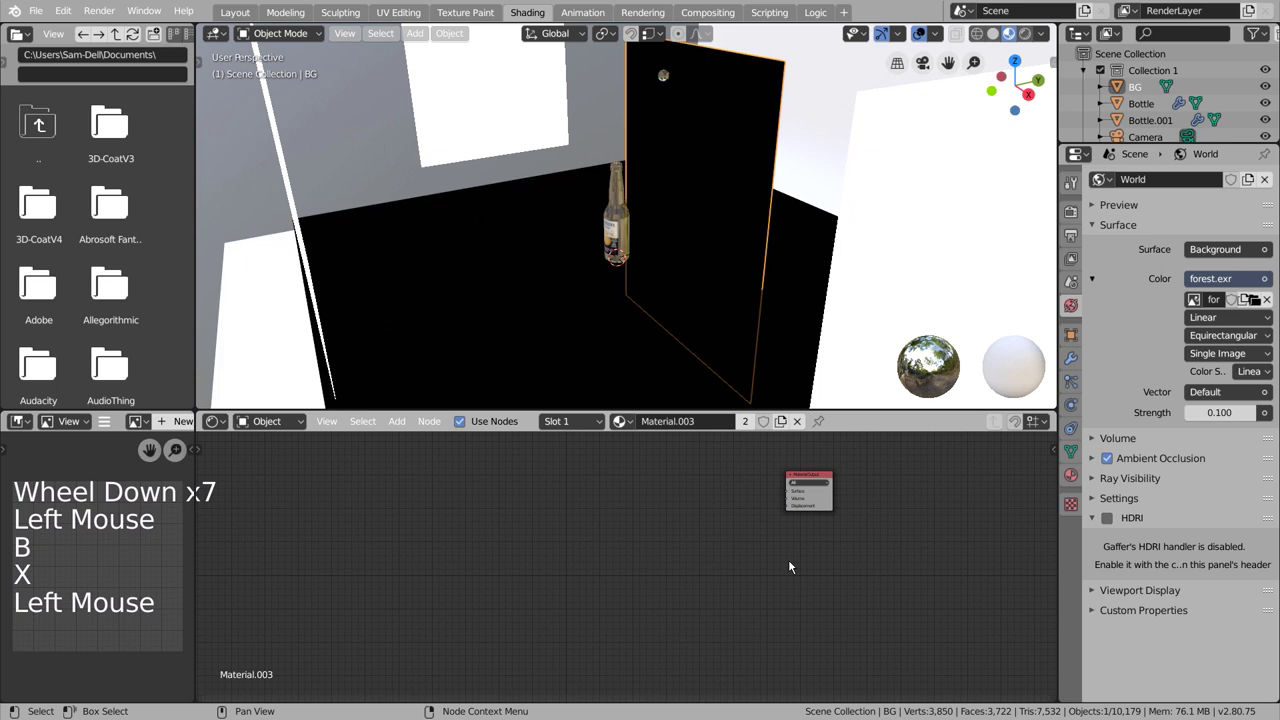
# Step: Add a Principled BSDF node to the backdrop material and connect it to the Surface input of the Material Output
pyautogui.click(815, 490)
pyautogui.hotkey('shift', 'a')
pyautogui.click(650, 496)
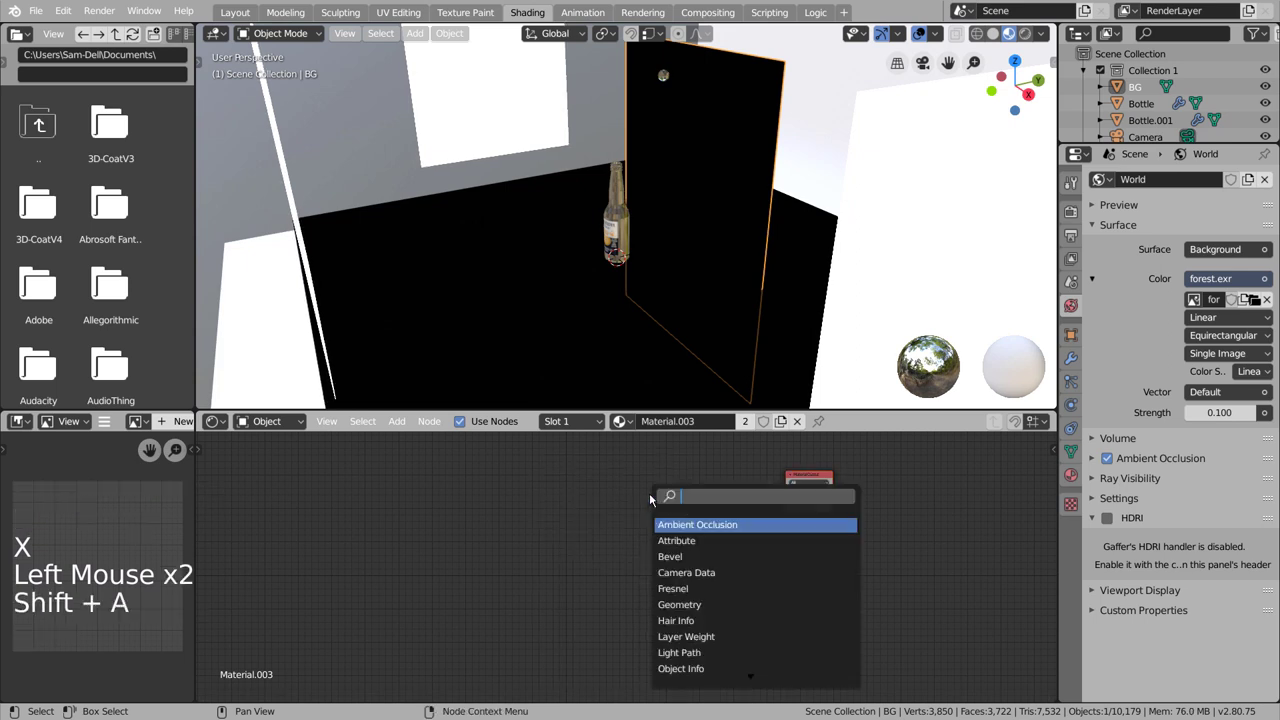
pyautogui.write('basd')
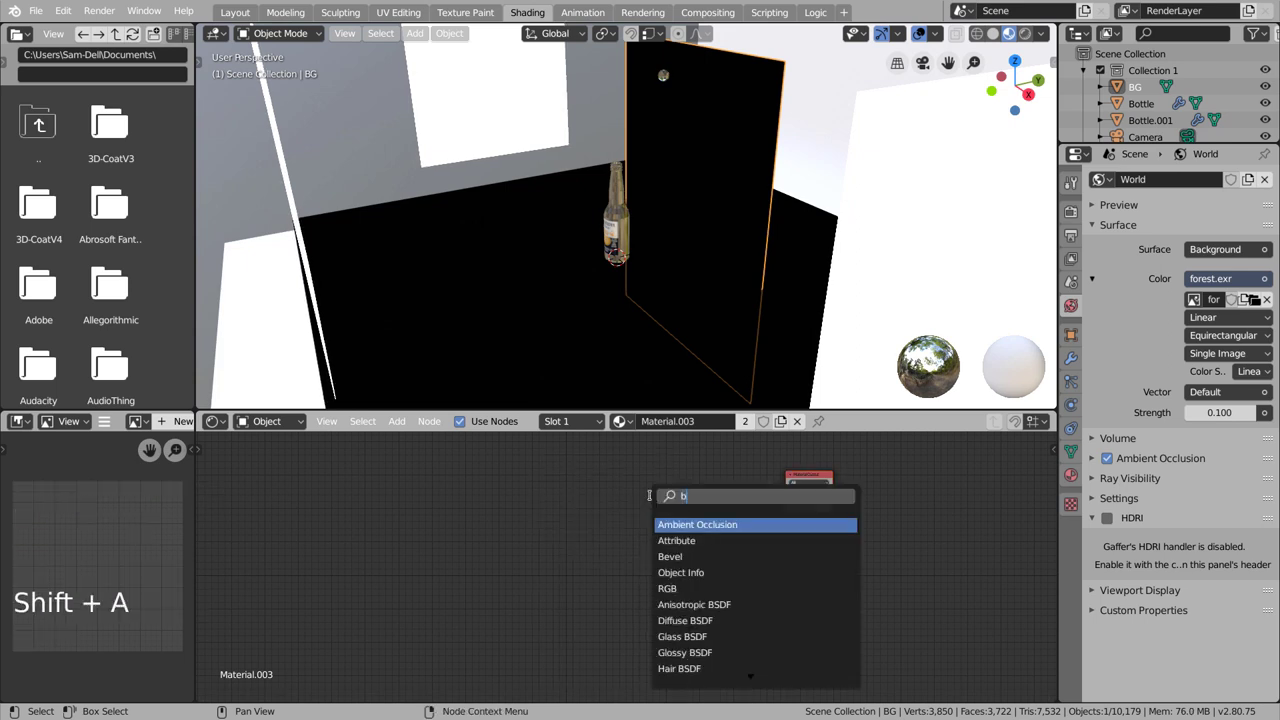
pyautogui.press('BackSpace')
pyautogui.press('BackSpace')
pyautogui.write('sdf')
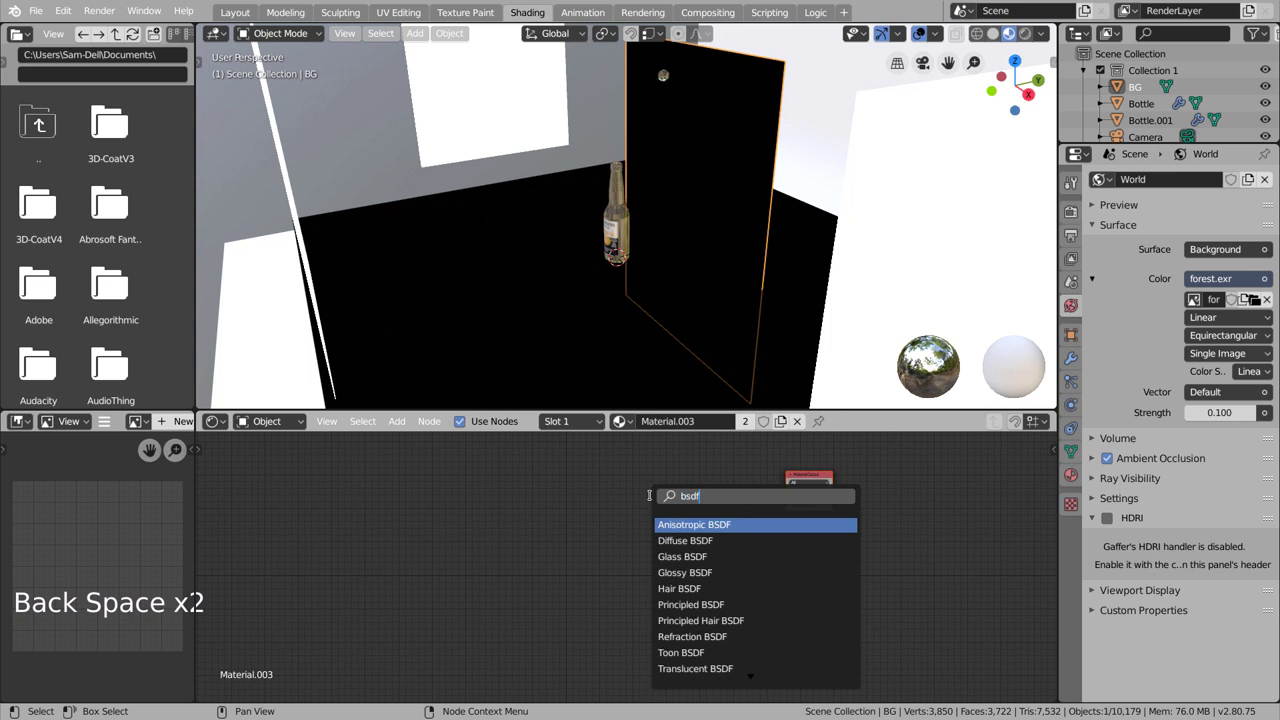
pyautogui.press('Down')
pyautogui.press('Down')
pyautogui.press('Down')
pyautogui.press('Down')
pyautogui.press('Down')
pyautogui.press('Down')
pyautogui.press('Up')
pyautogui.press('Return')
pyautogui.click(664, 455)
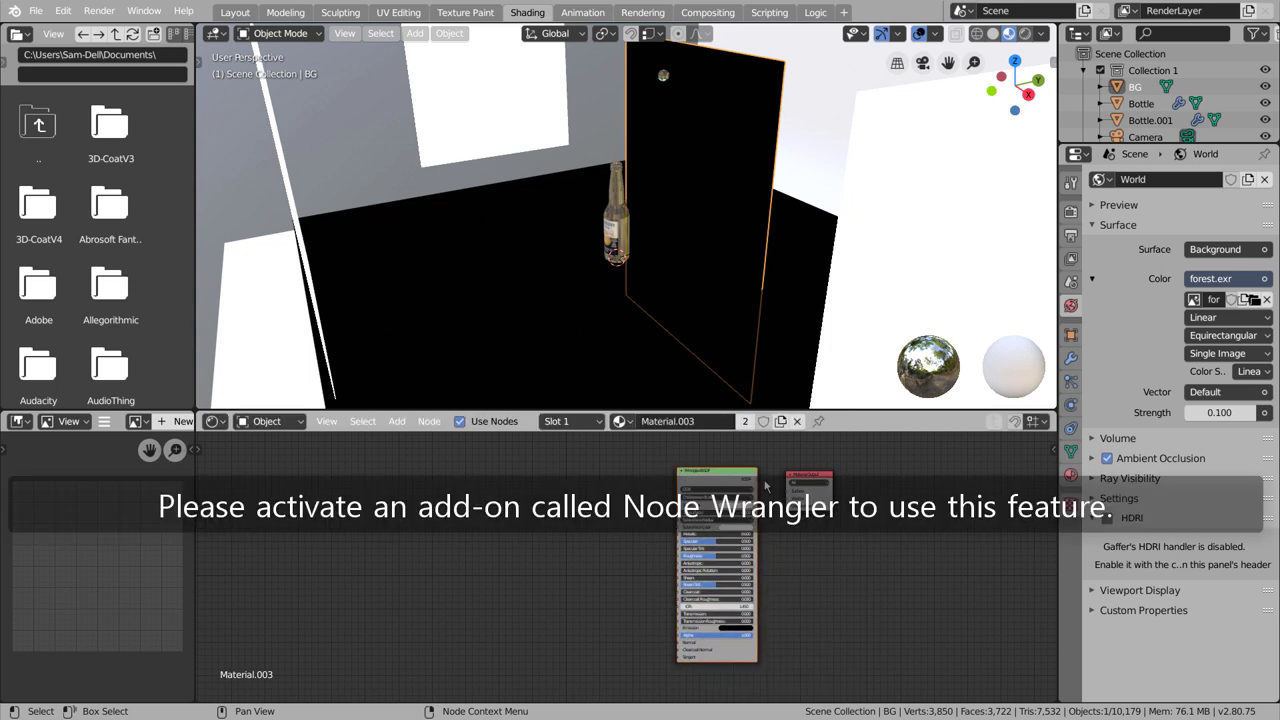
pyautogui.moveTo(757, 479); pyautogui.dragTo(792, 495)
# Step: Load the six castle_brick_broken_06 images (ao, diff, disp, nor, rough, rough_ao) onto the Principled BSDF using Node Wrangler's Principled Texture Setup
pyautogui.scroll(7, 758, 500)
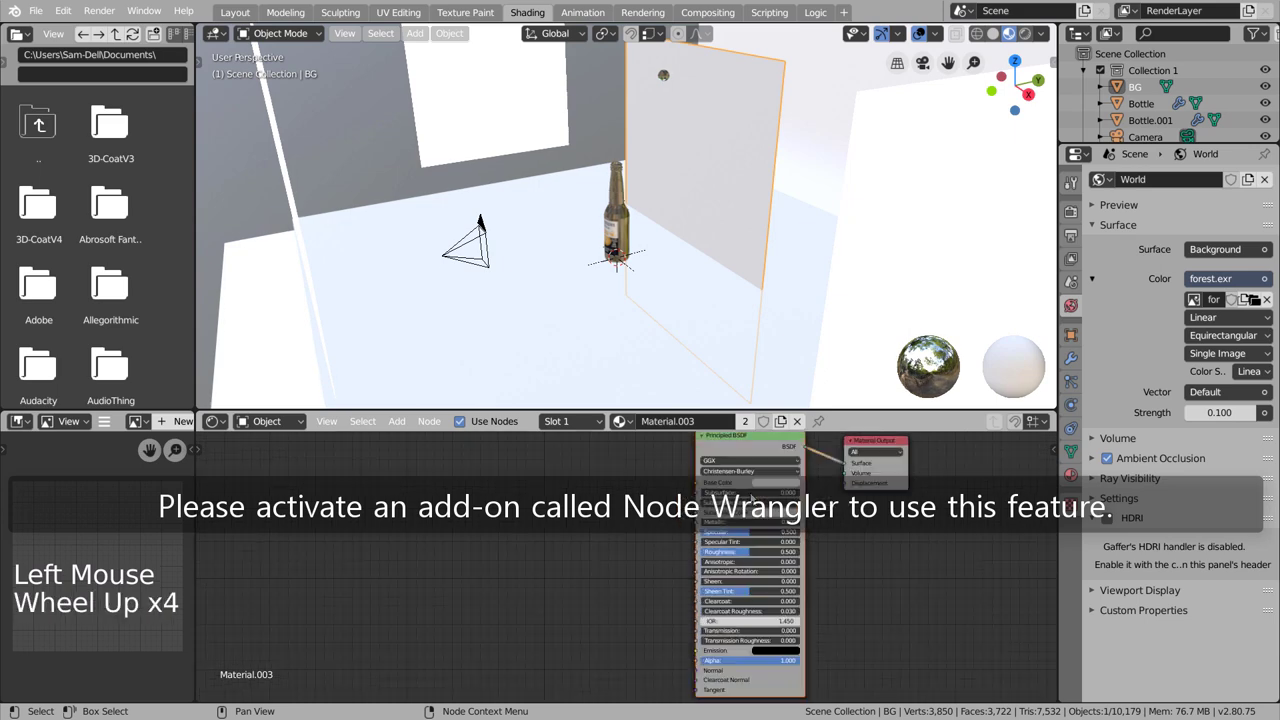
pyautogui.click(783, 487)
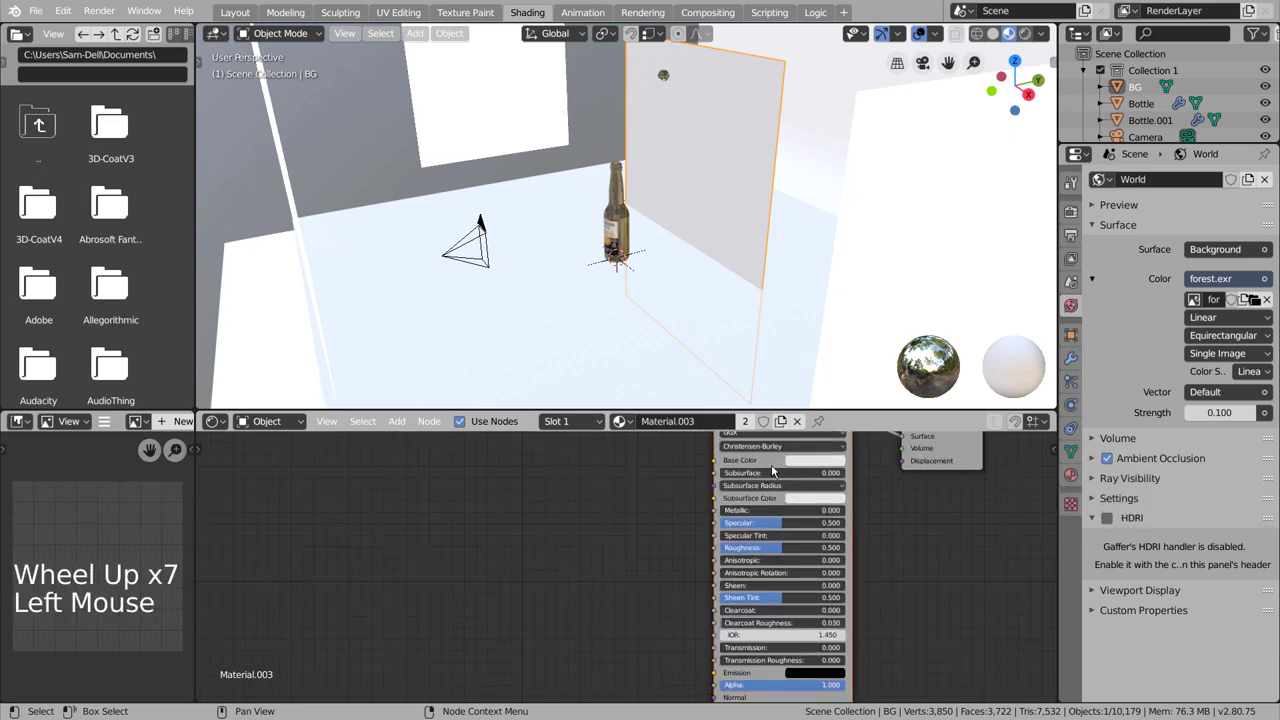
pyautogui.hotkey('ctrl', 'shift', 't')
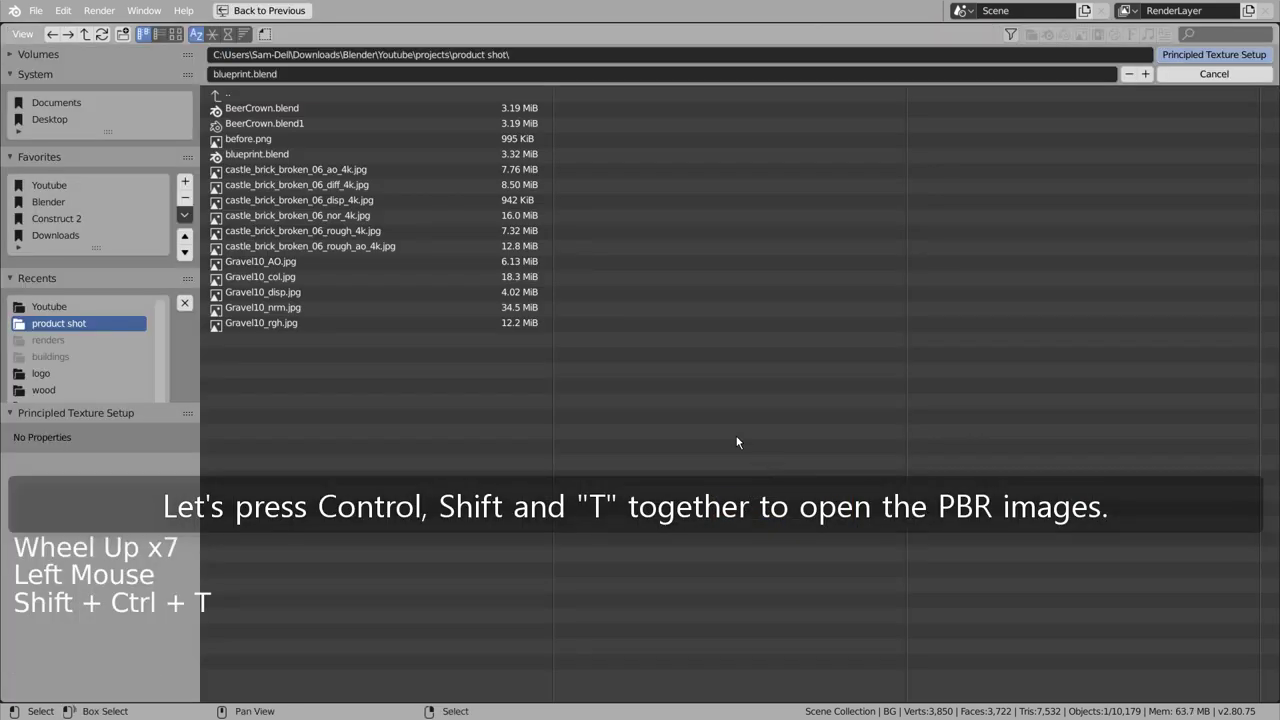
pyautogui.click(295, 171)
pyautogui.keyDown('shift'); pyautogui.click(300, 187); pyautogui.keyUp('shift')
pyautogui.keyDown('shift'); pyautogui.click(300, 200); pyautogui.keyUp('shift')
pyautogui.keyDown('shift'); pyautogui.click(302, 215); pyautogui.keyUp('shift')
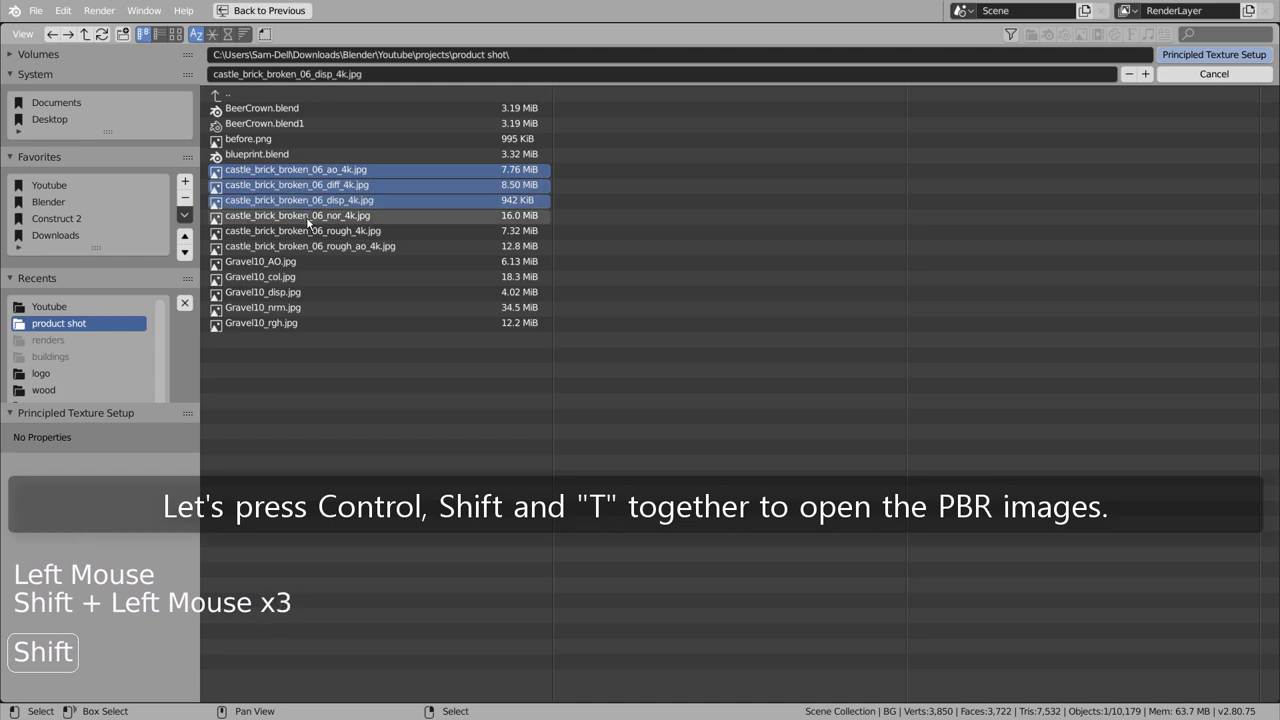
pyautogui.keyDown('shift'); pyautogui.click(306, 231); pyautogui.keyUp('shift')
pyautogui.keyDown('shift'); pyautogui.click(312, 246); pyautogui.keyUp('shift')
pyautogui.press('KP_Enter')
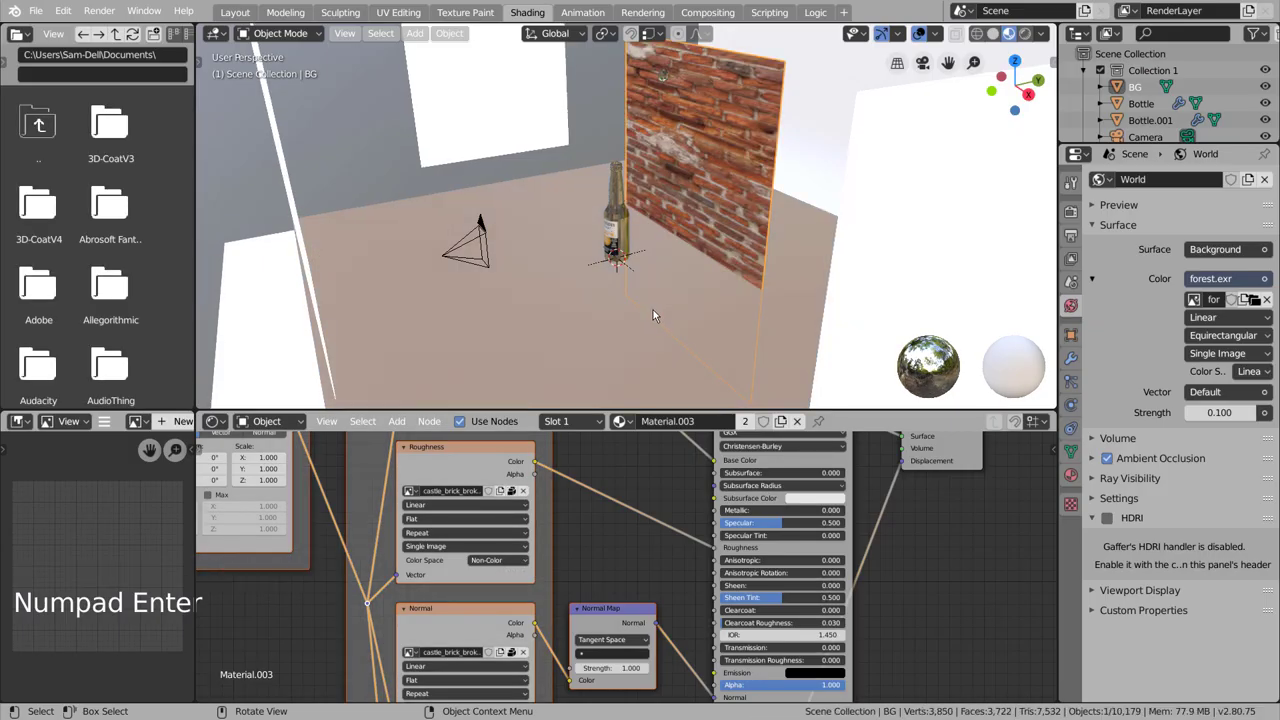
# Step: Make the Floor's material a single-user copy so that it is independent of the BG backdrop's brick material
pyautogui.click(576, 323)
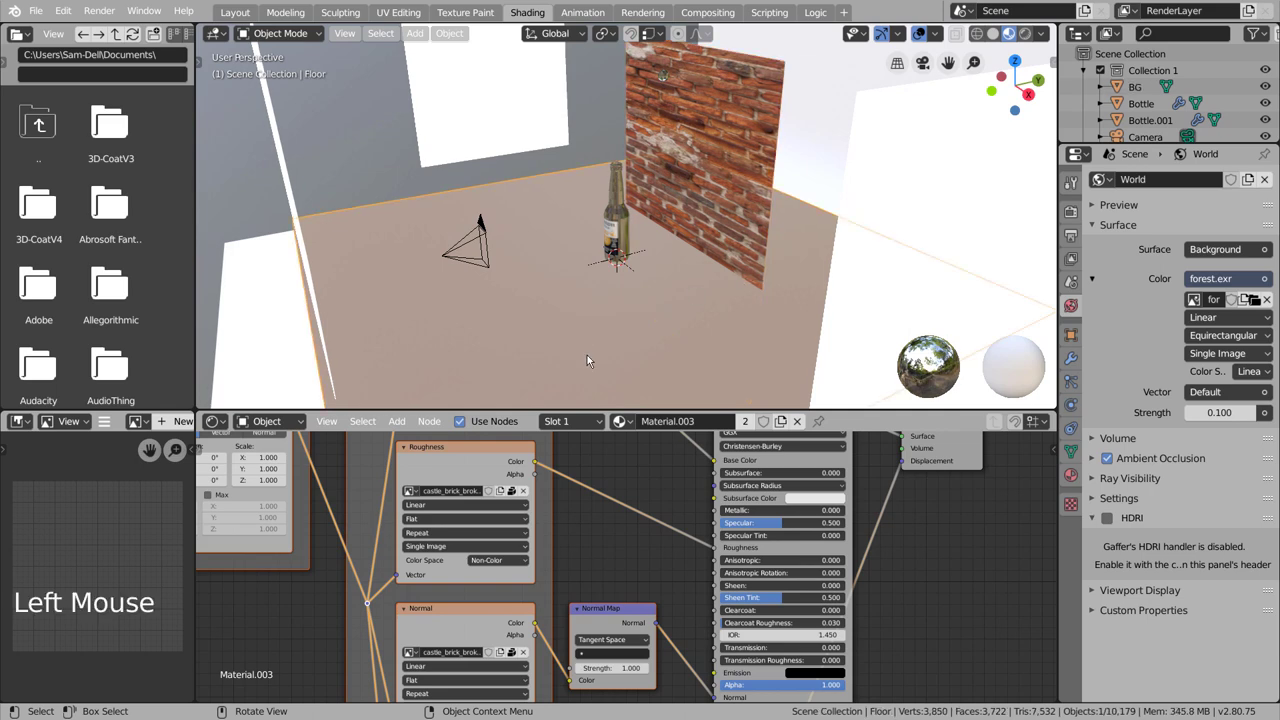
pyautogui.scroll(-11, 667, 500)
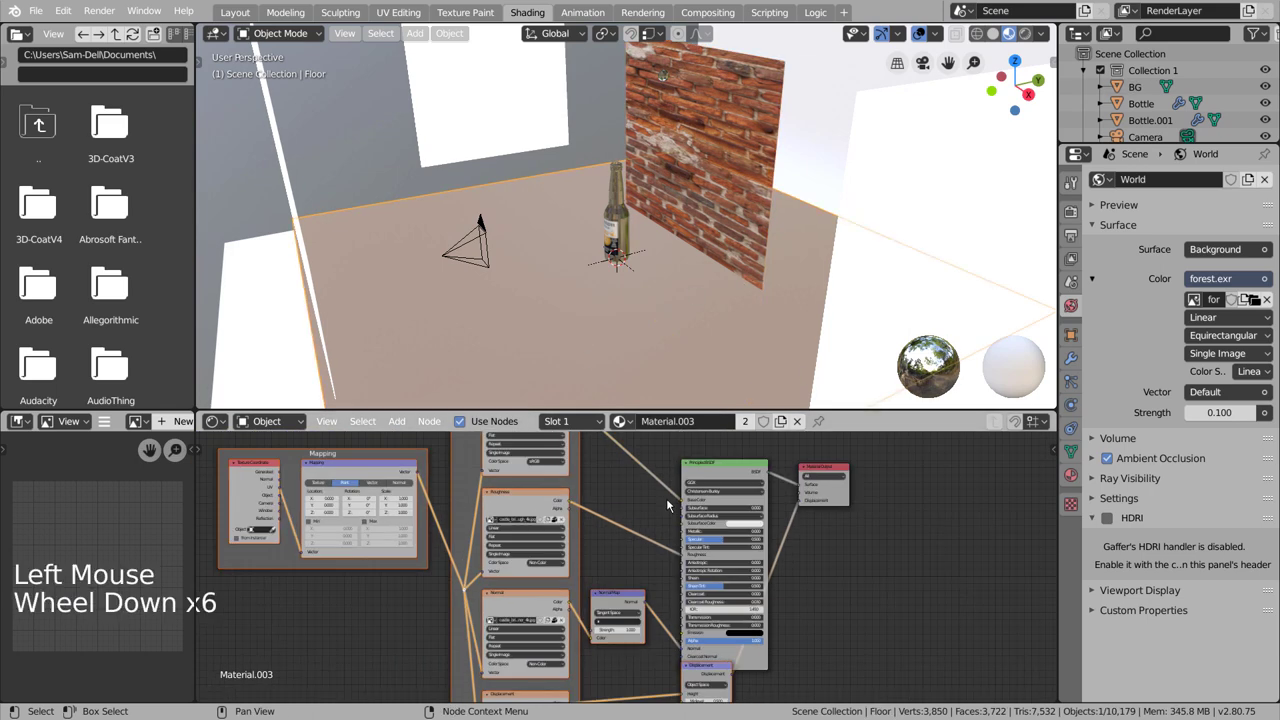
pyautogui.scroll(-3, 668, 505)
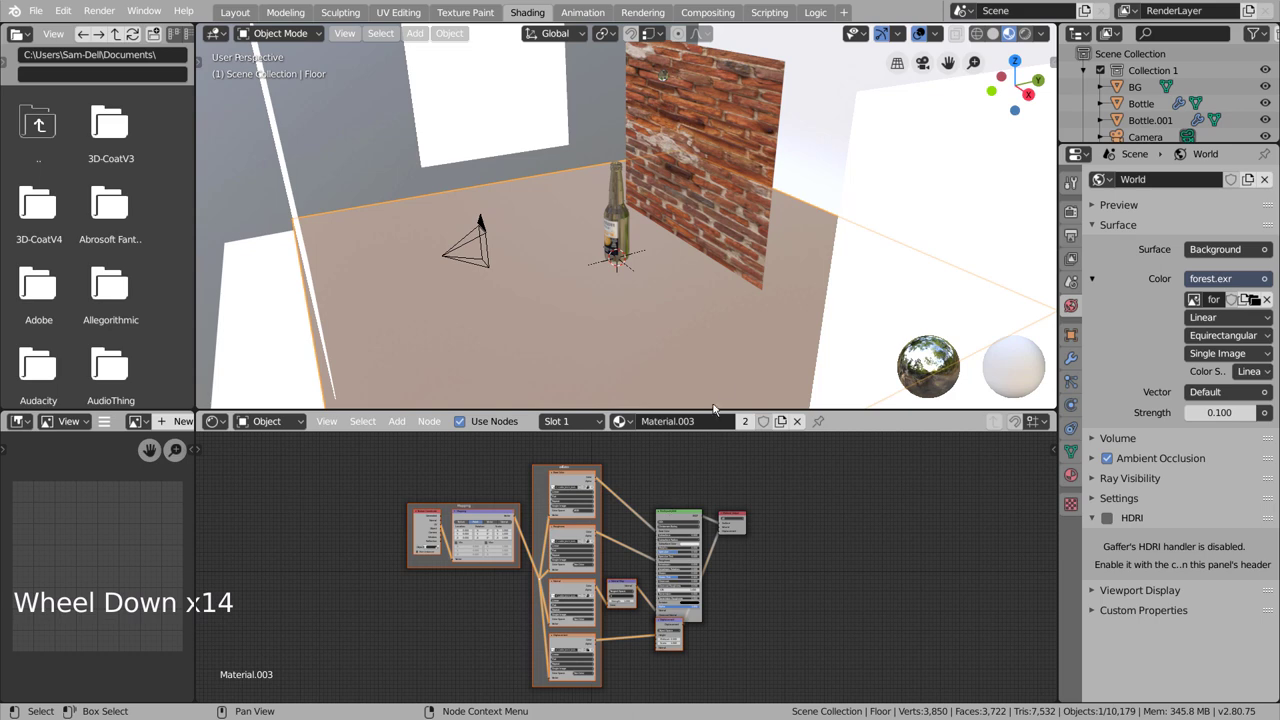
pyautogui.click(739, 143)
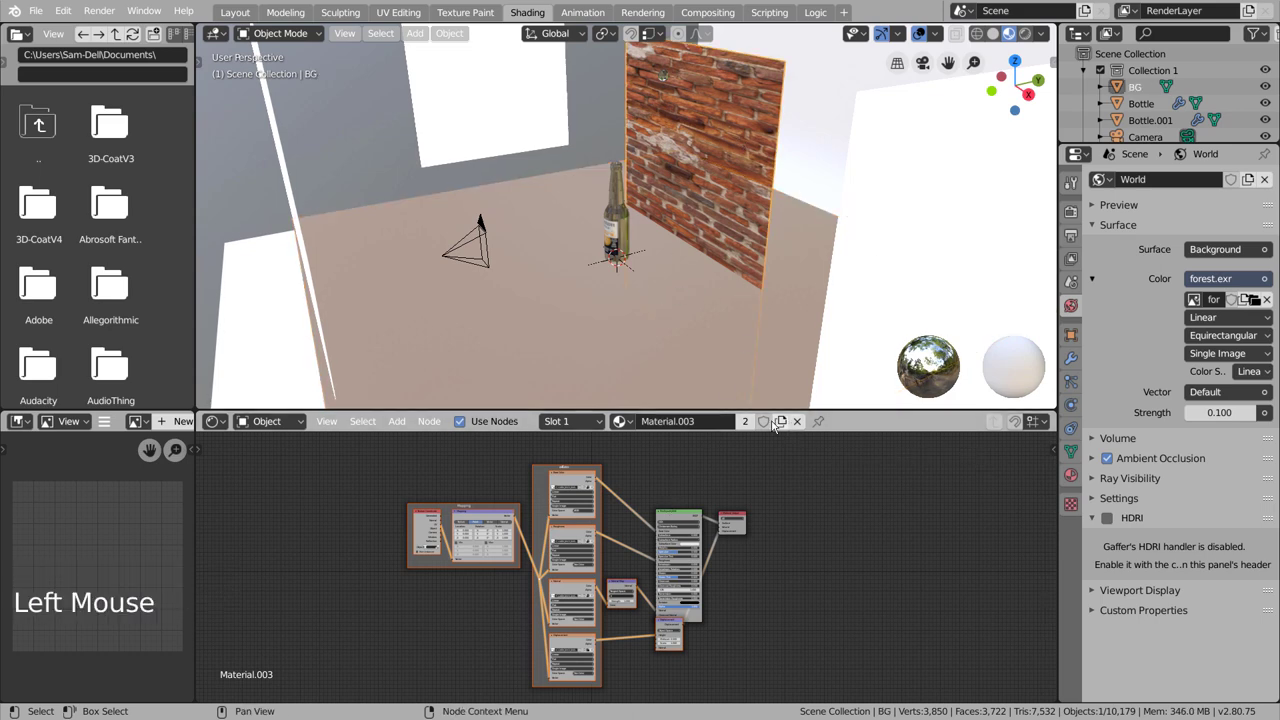
pyautogui.click(697, 361)
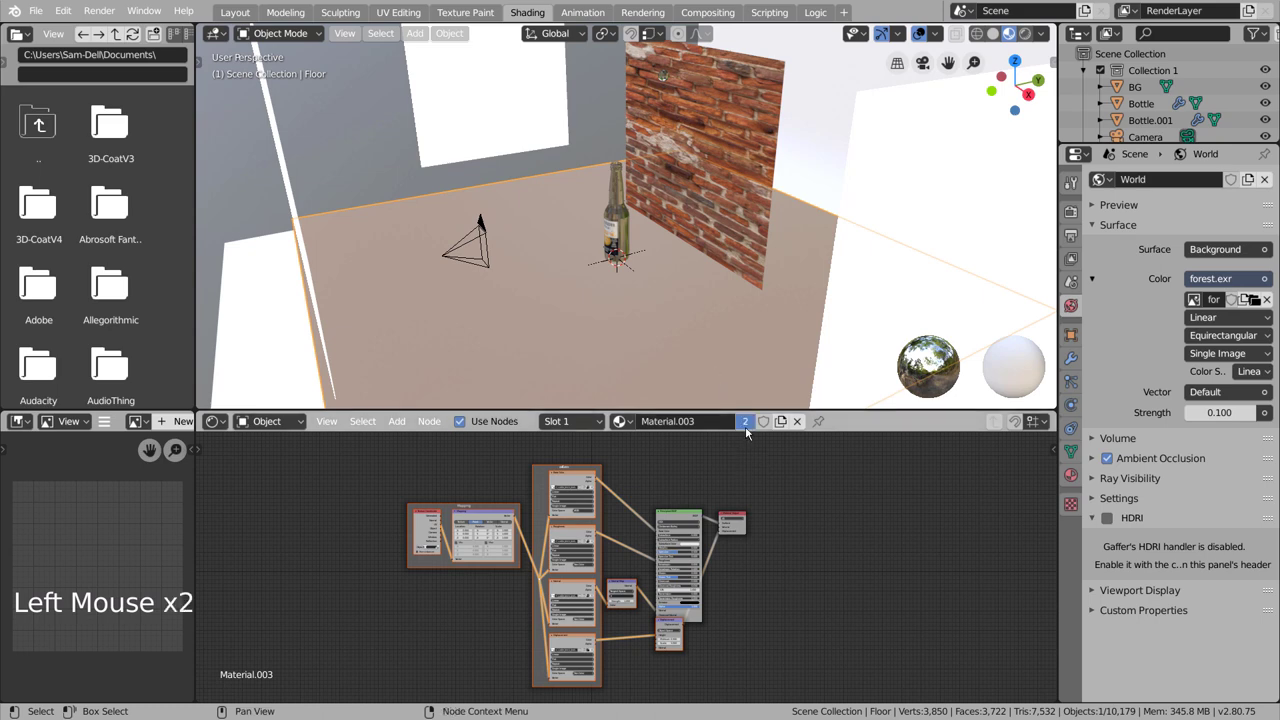
pyautogui.click(648, 510)
# Step: Delete the mapping, image texture, normal map and displacement nodes from the Floor's material, keeping its Principled BSDF and Material Output
pyautogui.press('b')
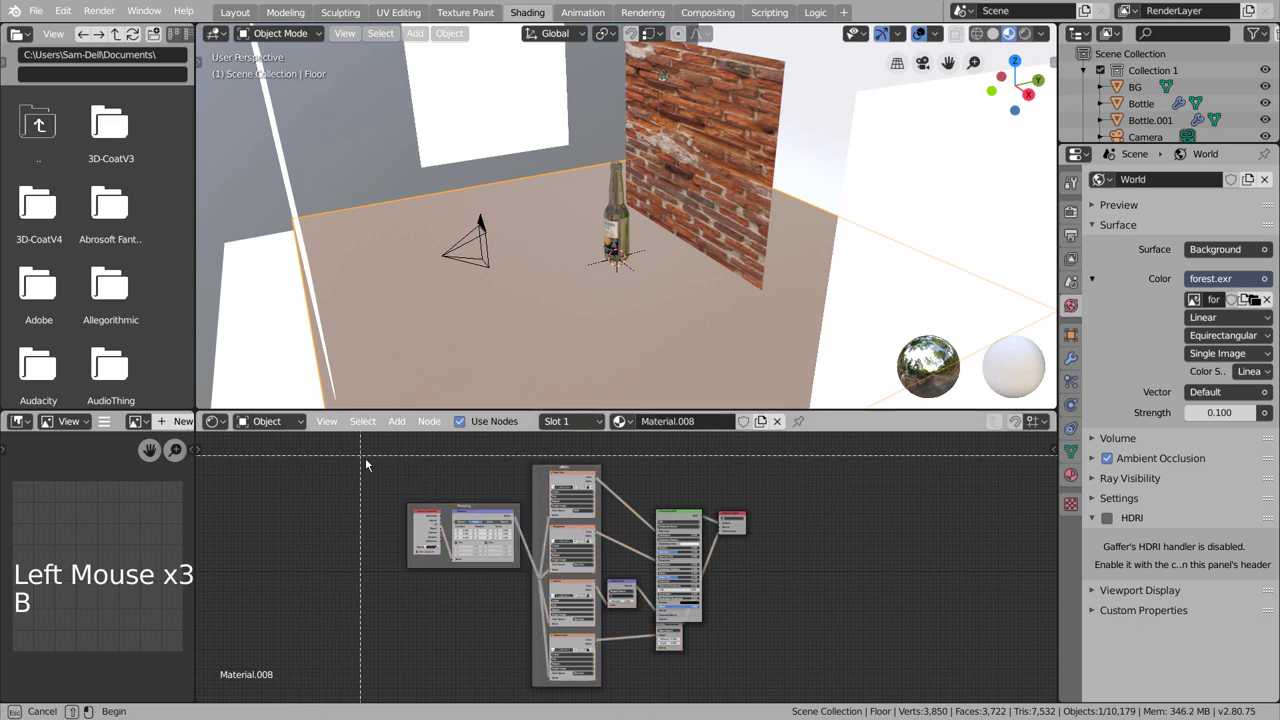
pyautogui.moveTo(362, 457); pyautogui.dragTo(631, 693)
pyautogui.press('x')
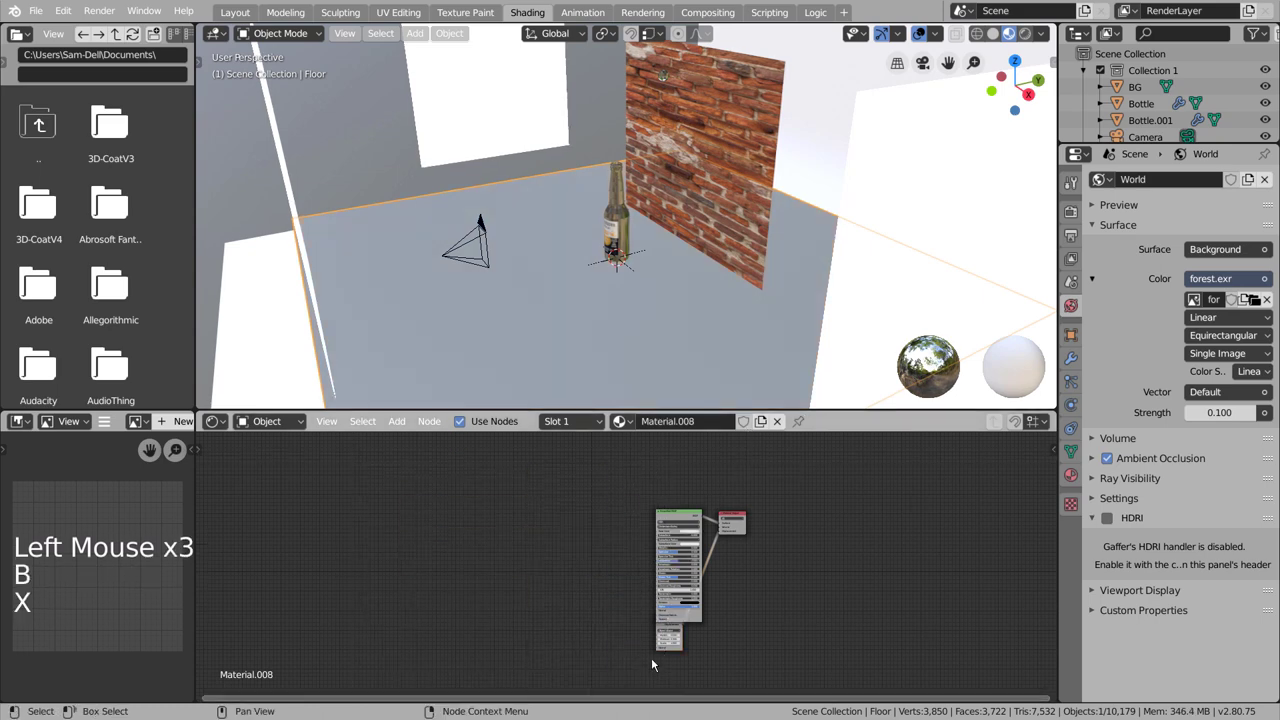
pyautogui.click(651, 657)
pyautogui.press('x')
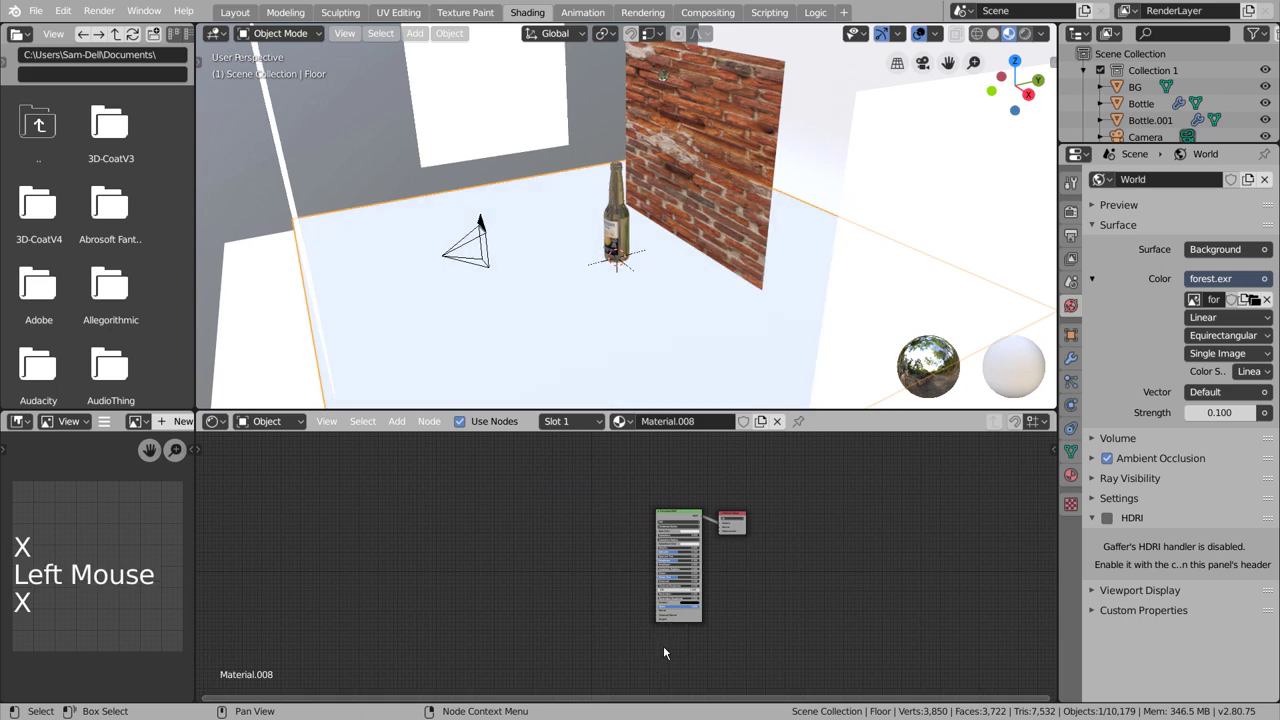
# Step: Set the surface displacement method of the BG backdrop's brick material to Displacement and Bump and switch the viewport to Rendered shading
pyautogui.click(721, 341)
pyautogui.moveTo(716, 342); pyautogui.dragTo(766, 192, button='middle')
pyautogui.click(758, 131)
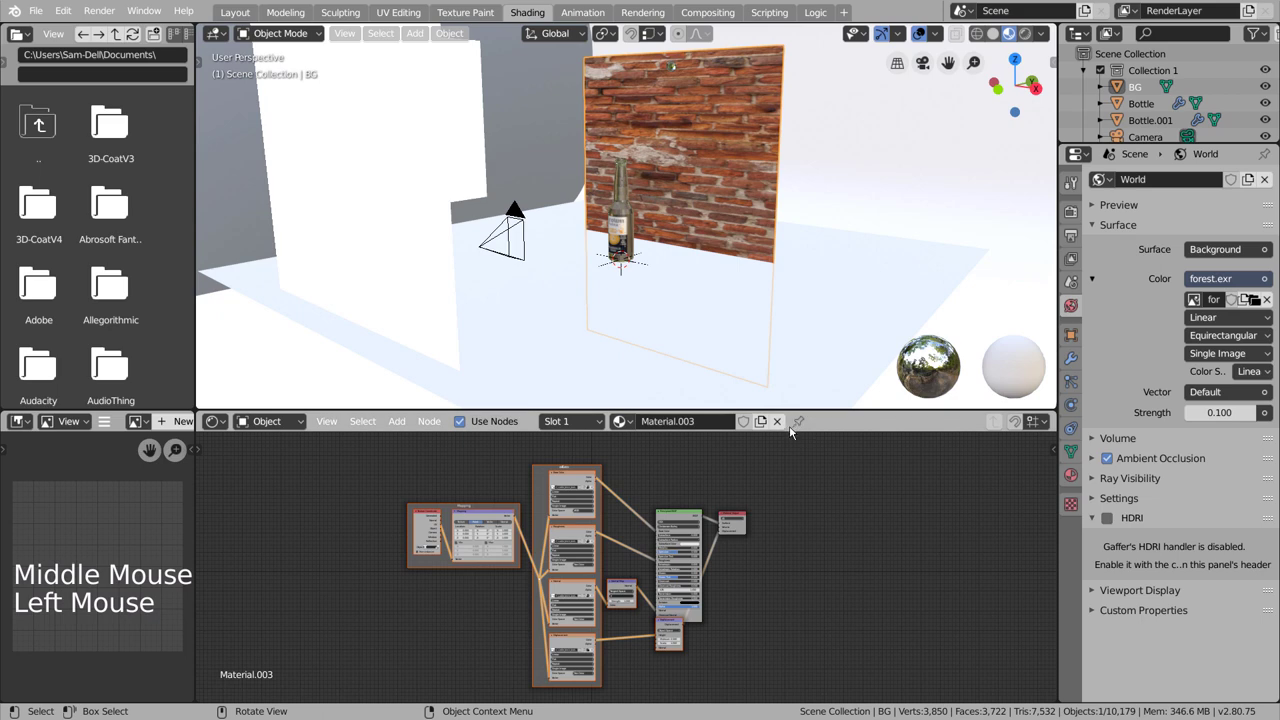
pyautogui.click(1071, 475)
pyautogui.scroll(-5, 1124, 602)
pyautogui.scroll(-9, 1124, 602)
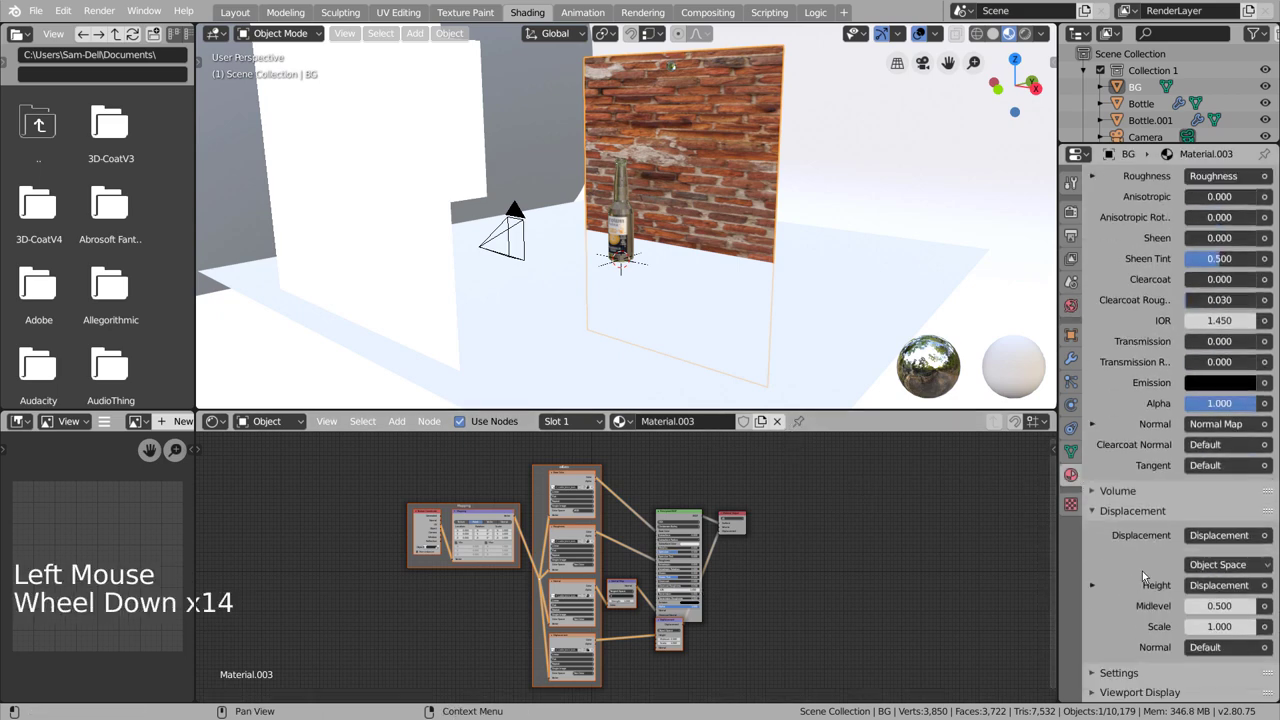
pyautogui.click(1093, 511)
pyautogui.click(1094, 657)
pyautogui.click(1094, 657)
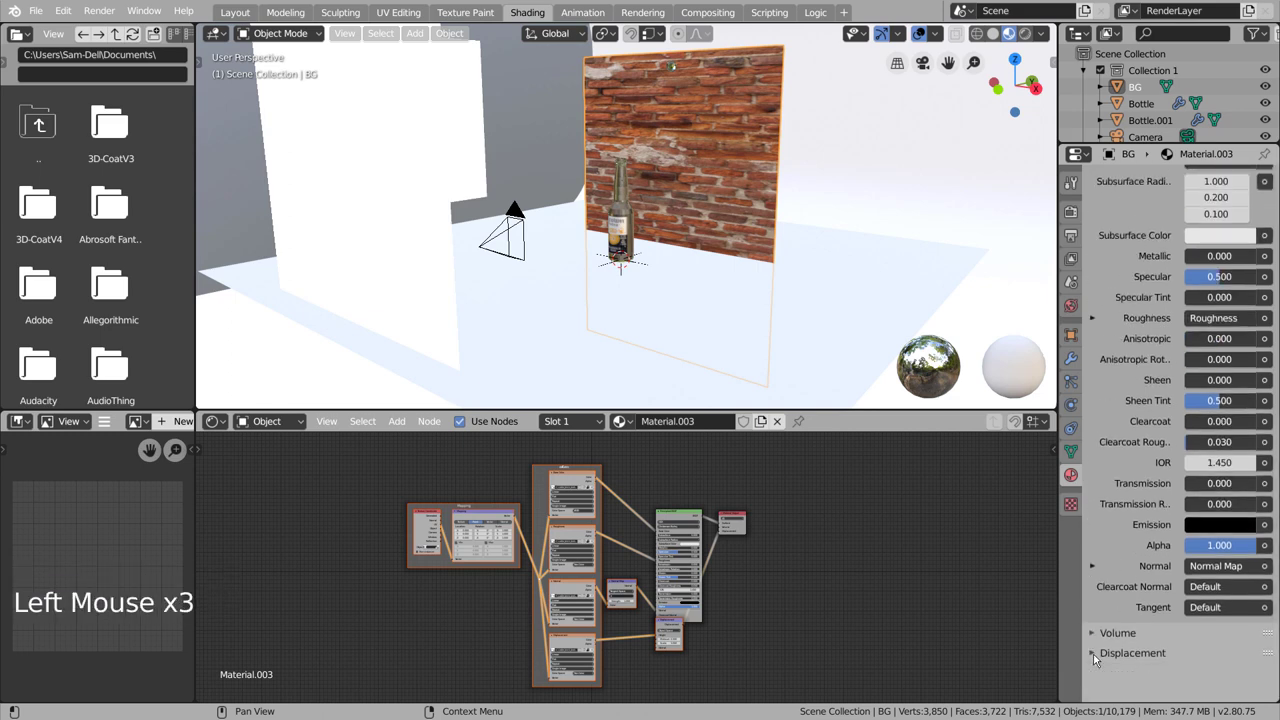
pyautogui.click(1094, 673)
pyautogui.scroll(-6, 1100, 673)
pyautogui.click(1222, 623)
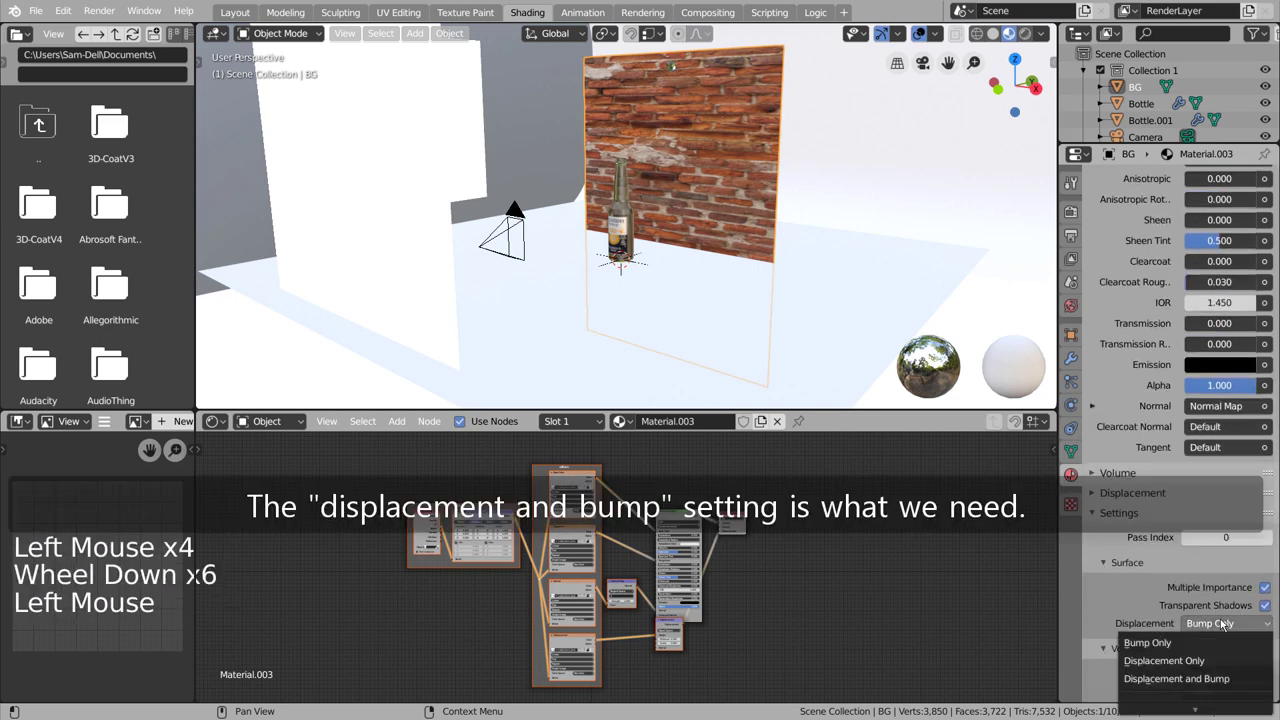
pyautogui.click(1194, 678)
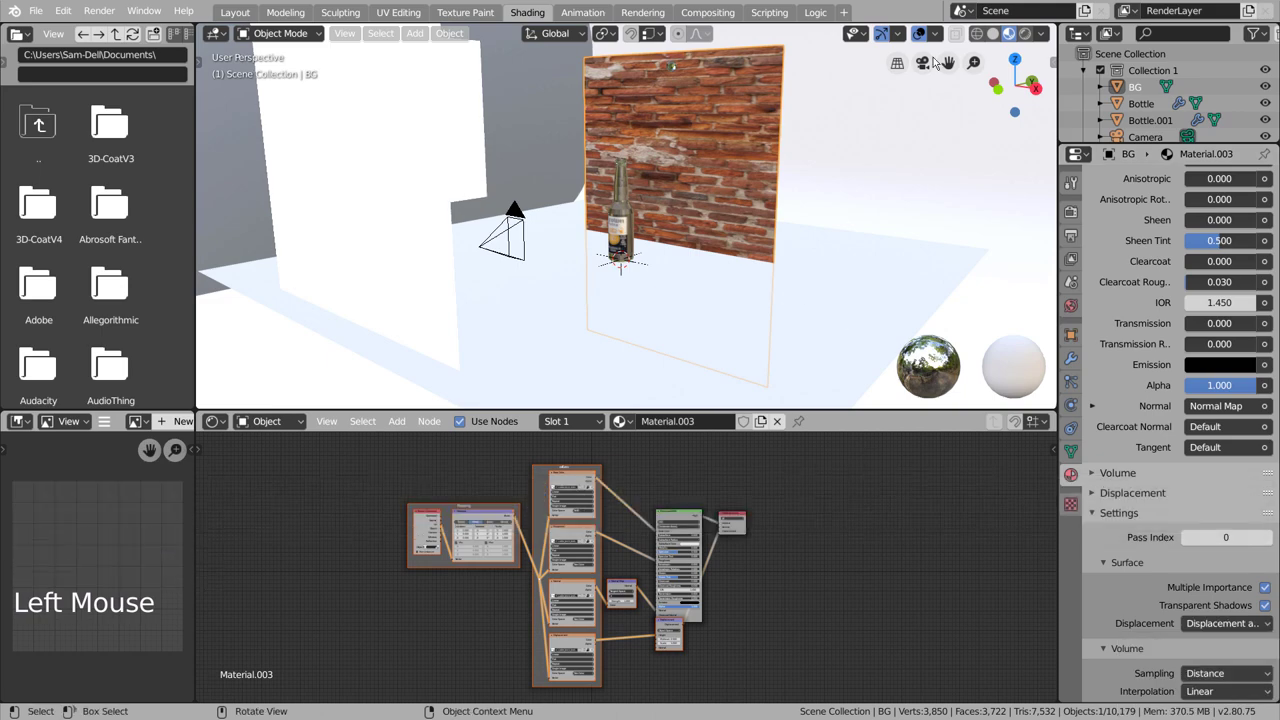
pyautogui.click(1026, 33)
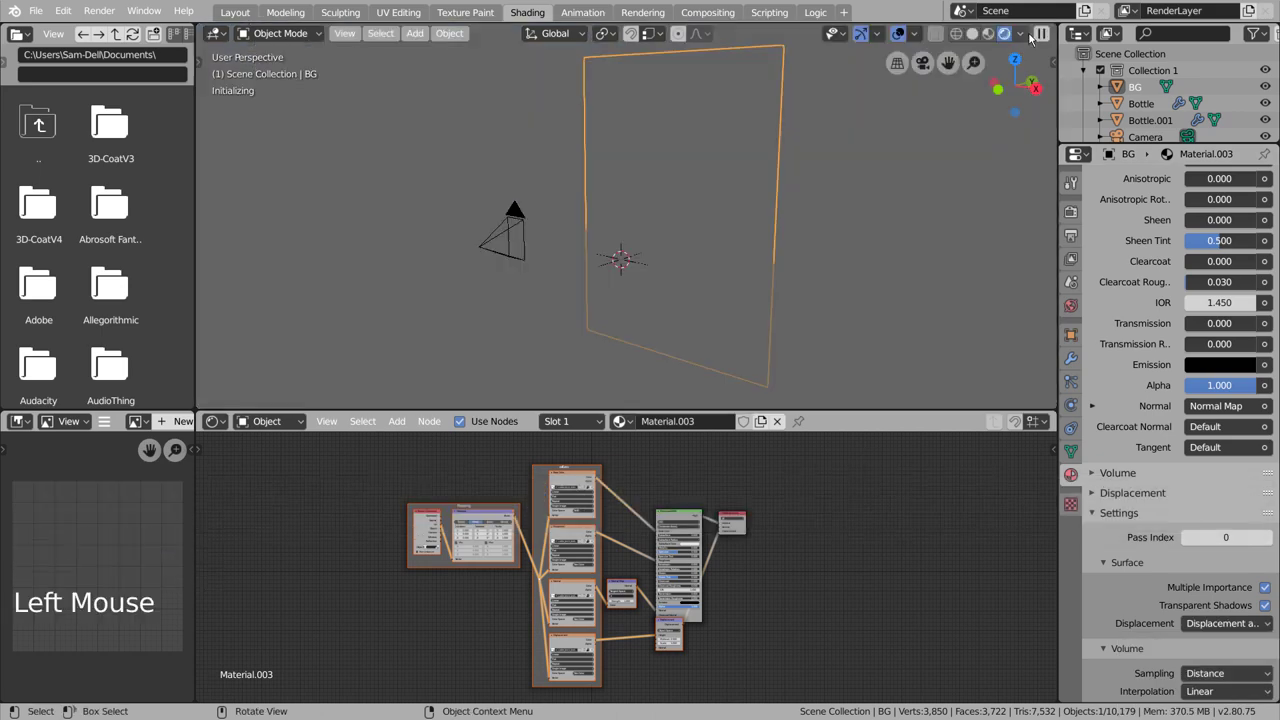
# Step: Set the scale of the Displacement node in the BG backdrop's brick material to 0.1
pyautogui.moveTo(797, 250); pyautogui.dragTo(771, 280, button='middle')
pyautogui.scroll(8, 770, 252)
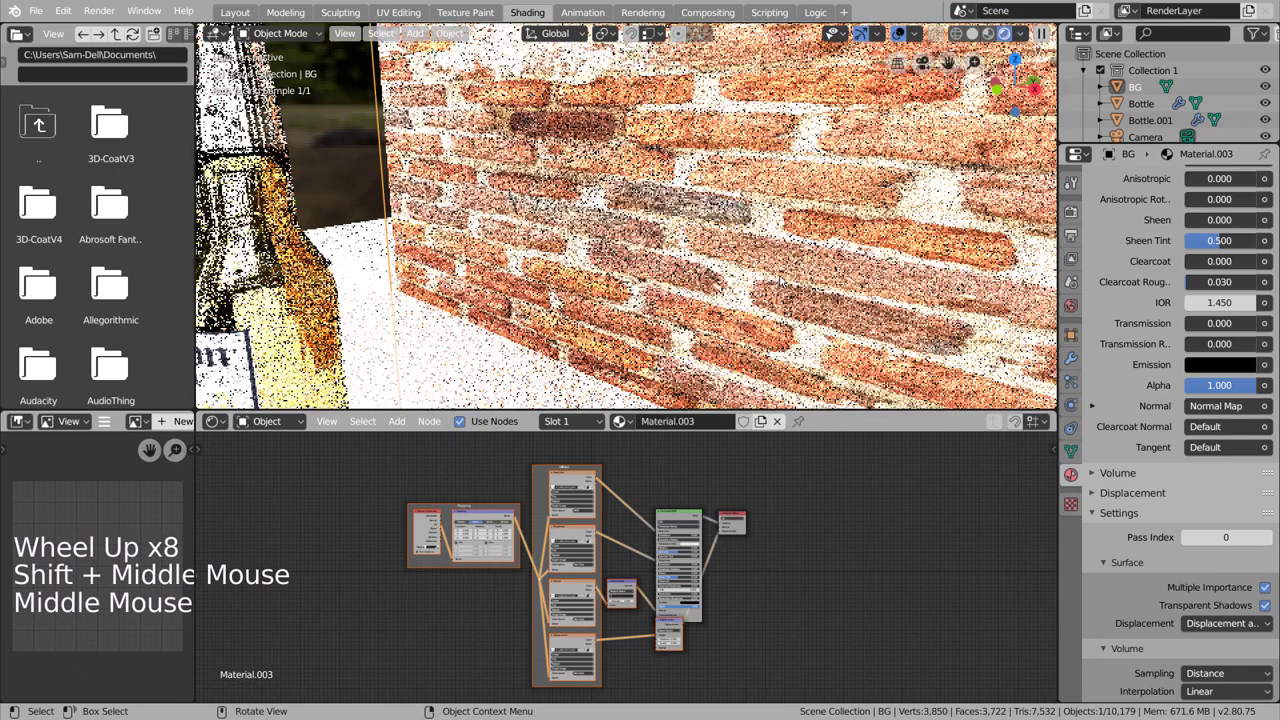
pyautogui.scroll(5, 683, 588)
pyautogui.scroll(15, 685, 582)
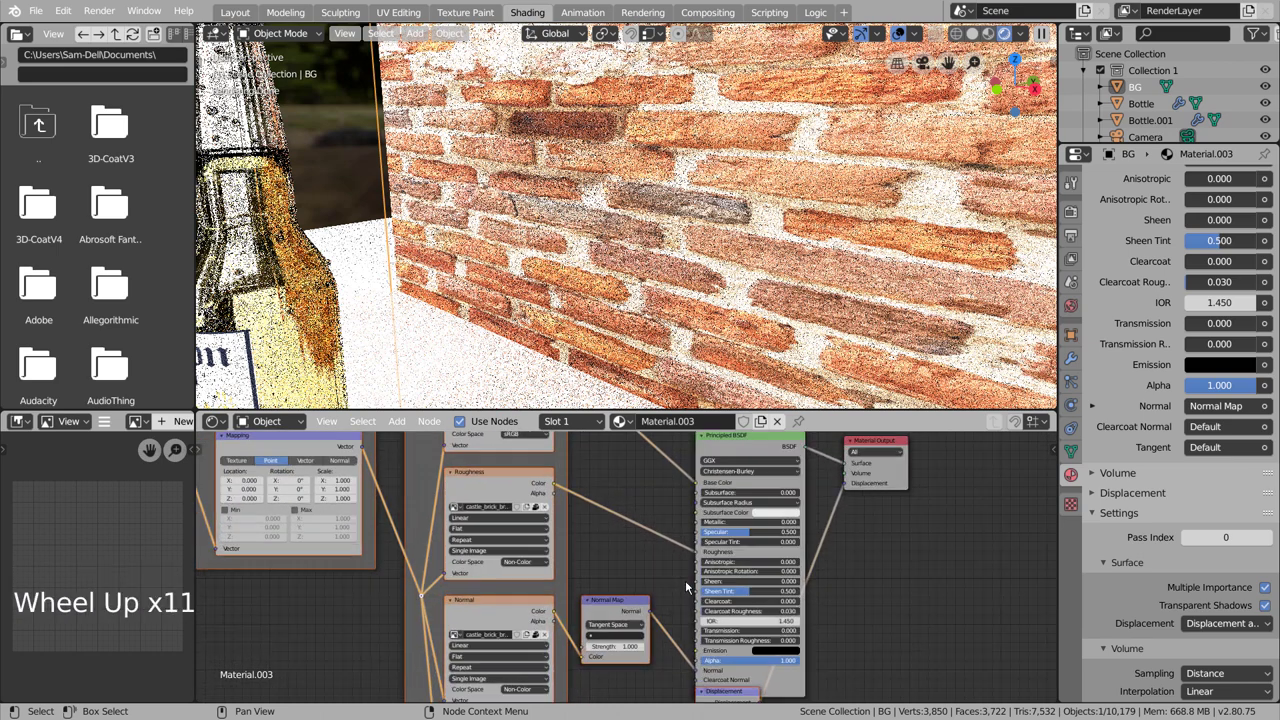
pyautogui.keyDown('shift'); pyautogui.moveTo(687, 579); pyautogui.dragTo(525, 410, button='middle'); pyautogui.keyUp('shift')
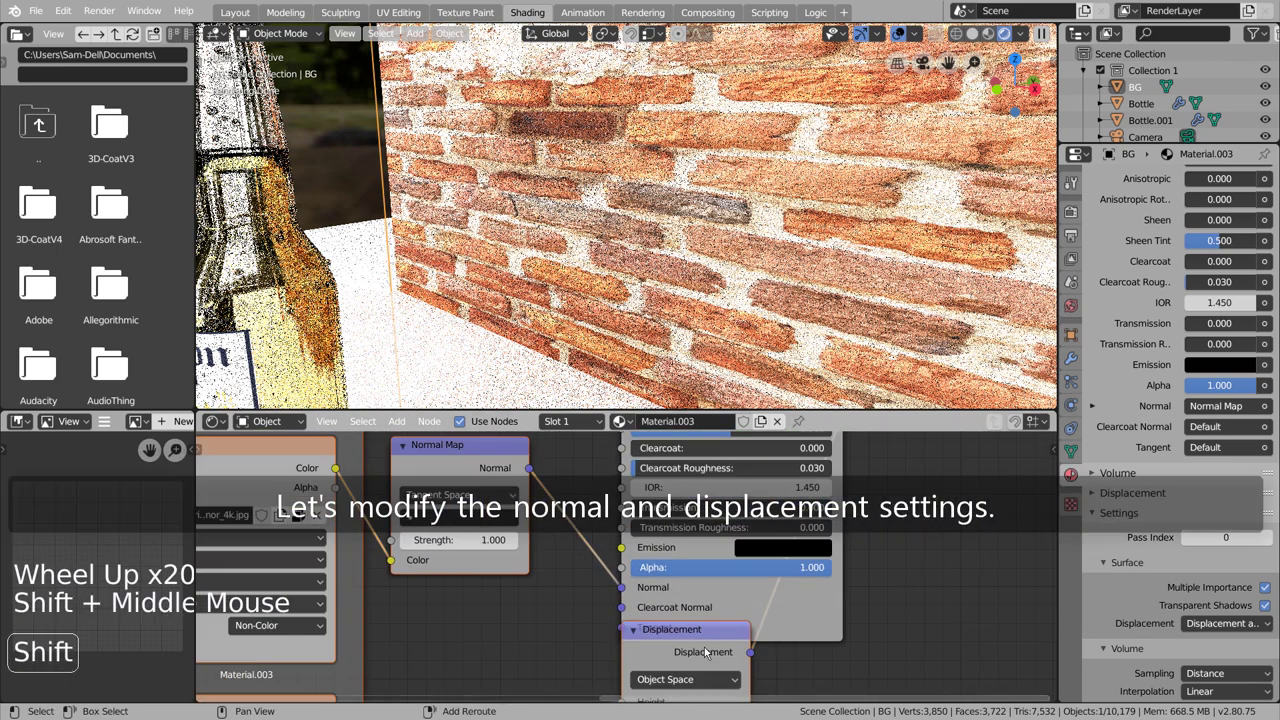
pyautogui.keyDown('shift'); pyautogui.moveTo(704, 647); pyautogui.dragTo(678, 492, button='middle'); pyautogui.keyUp('shift')
pyautogui.click(674, 589)
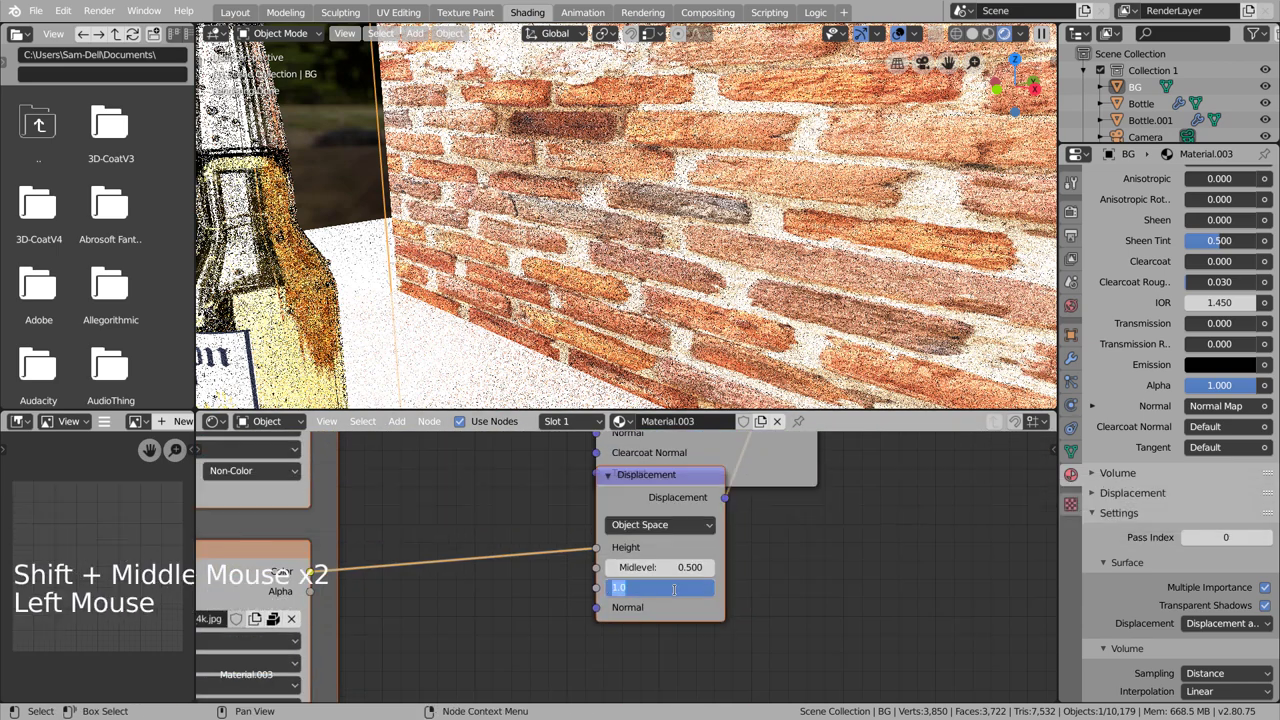
pyautogui.write('0.1')
pyautogui.press('Return')
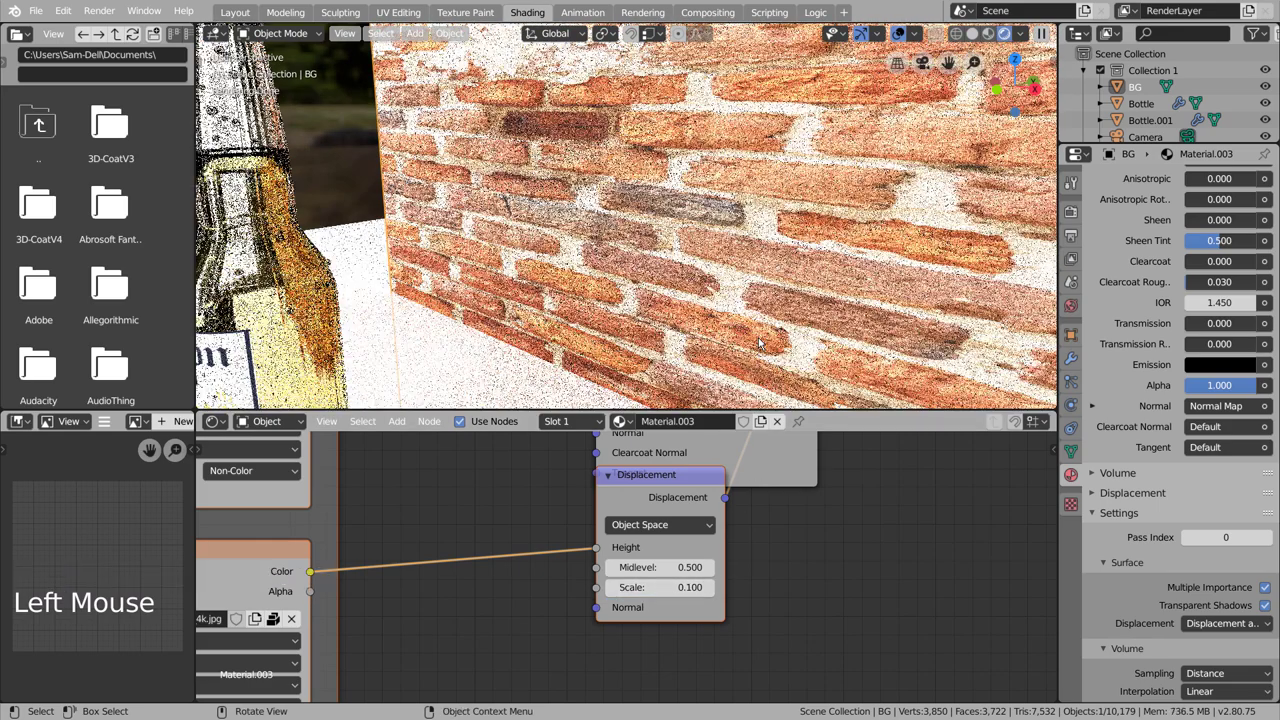
# Step: Switch the viewport to Solid shading and subdivide the whole BG backdrop mesh with 100 cuts
pyautogui.click(749, 263)
pyautogui.press('Tab')
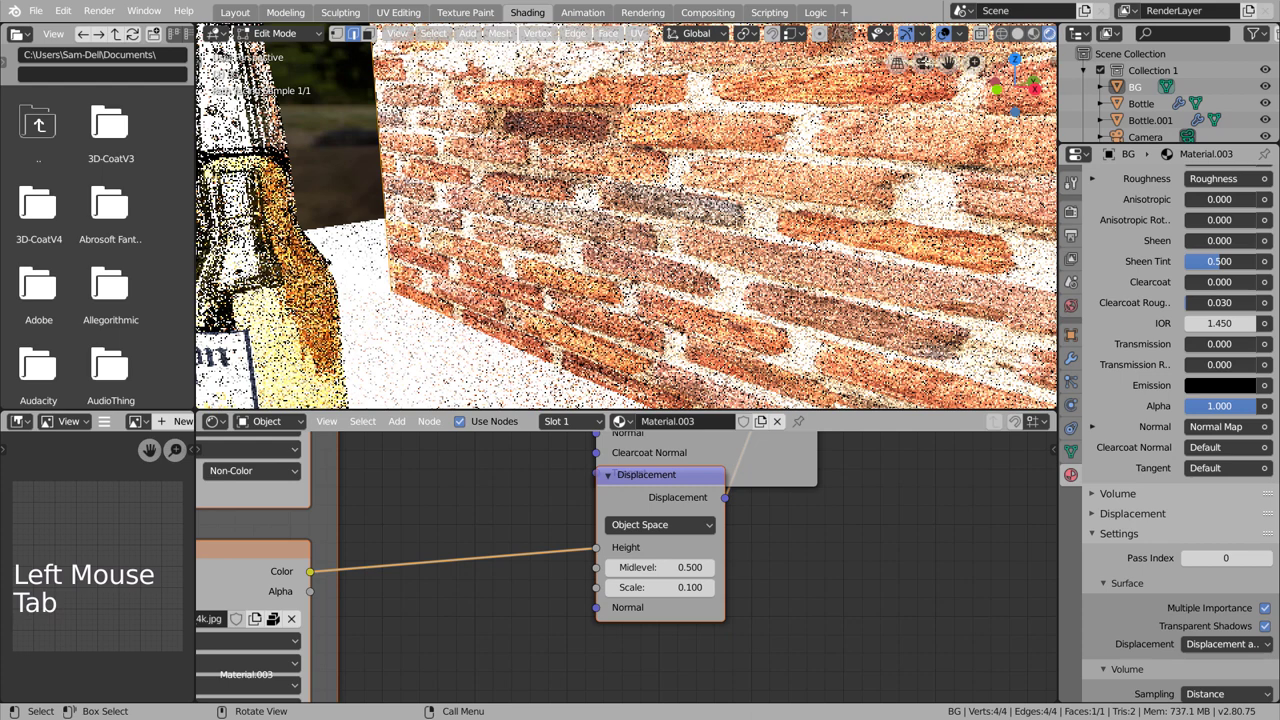
pyautogui.click(1017, 33)
pyautogui.scroll(-8, 723, 179)
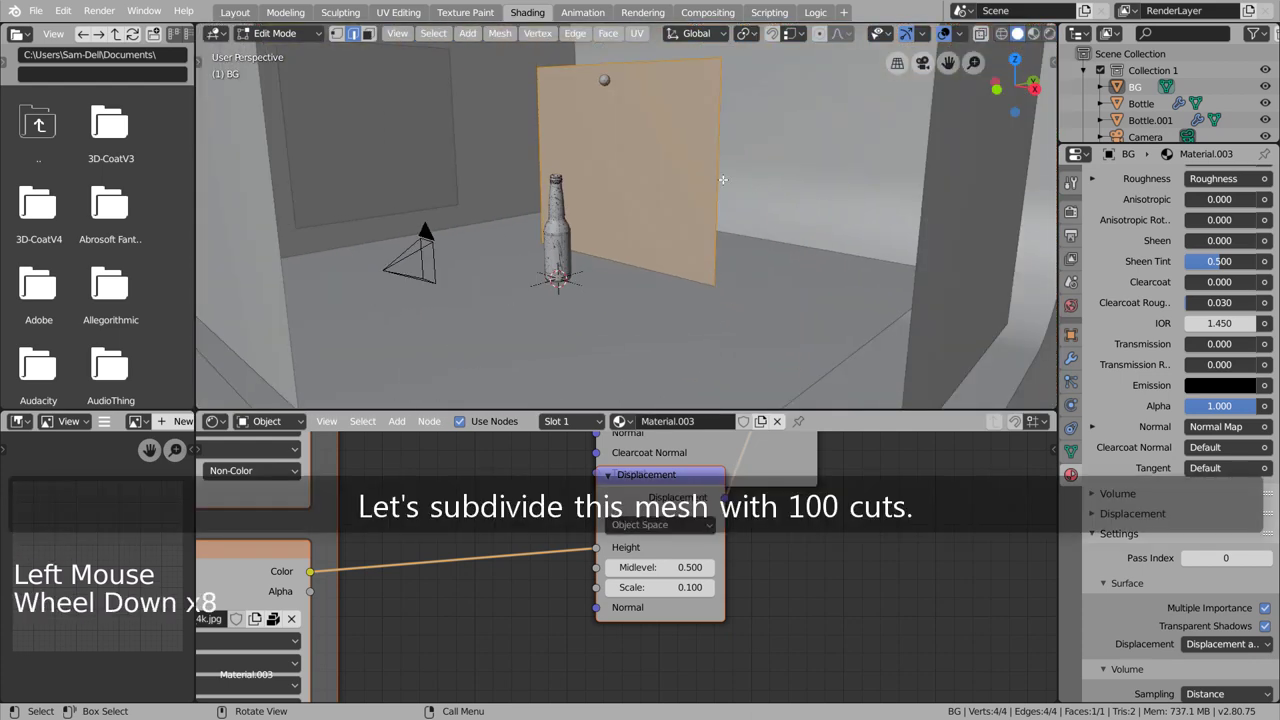
pyautogui.moveTo(723, 179); pyautogui.dragTo(682, 167, button='right')
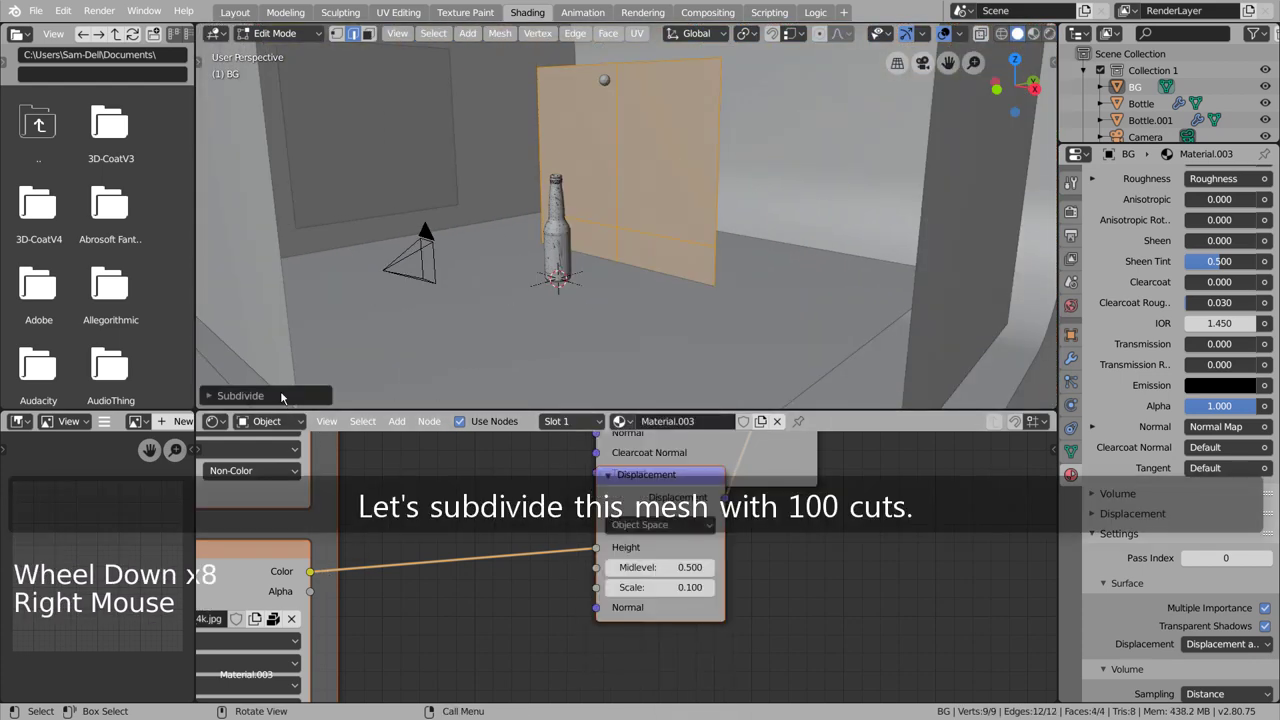
pyautogui.click(228, 395)
pyautogui.doubleClick(375, 286)
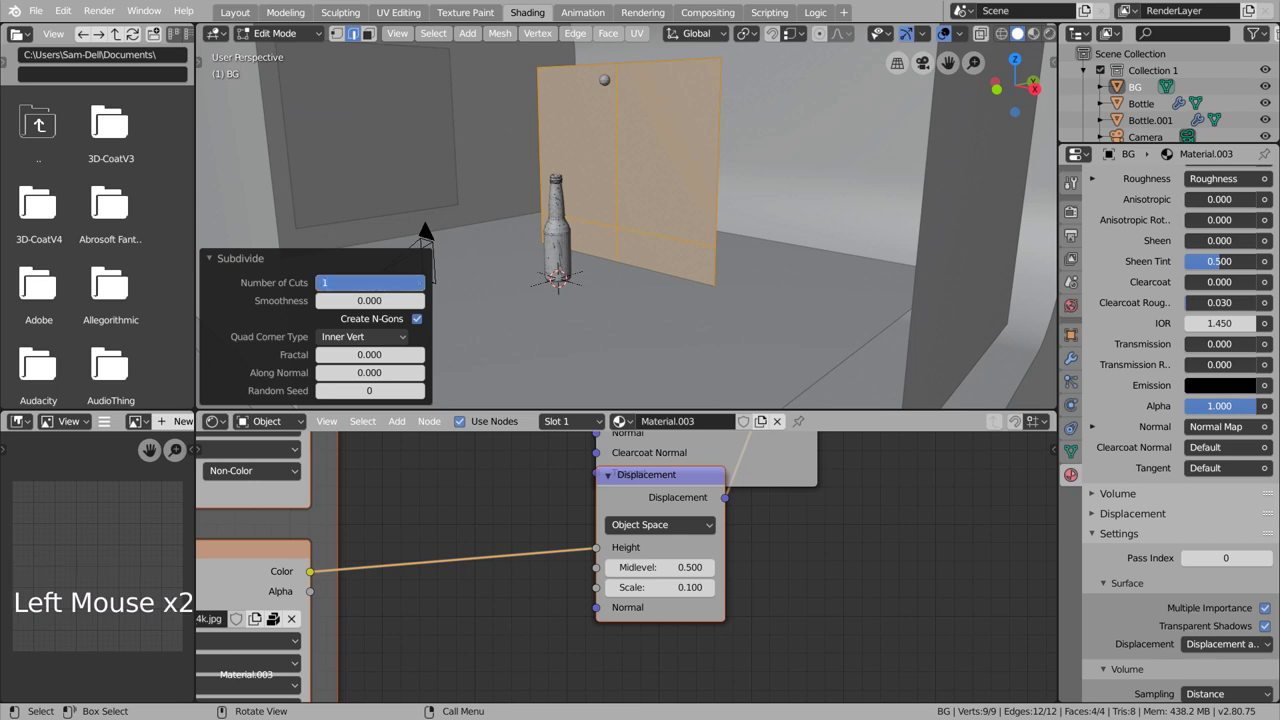
pyautogui.write('100')
pyautogui.press('Return')
pyautogui.press('Tab')
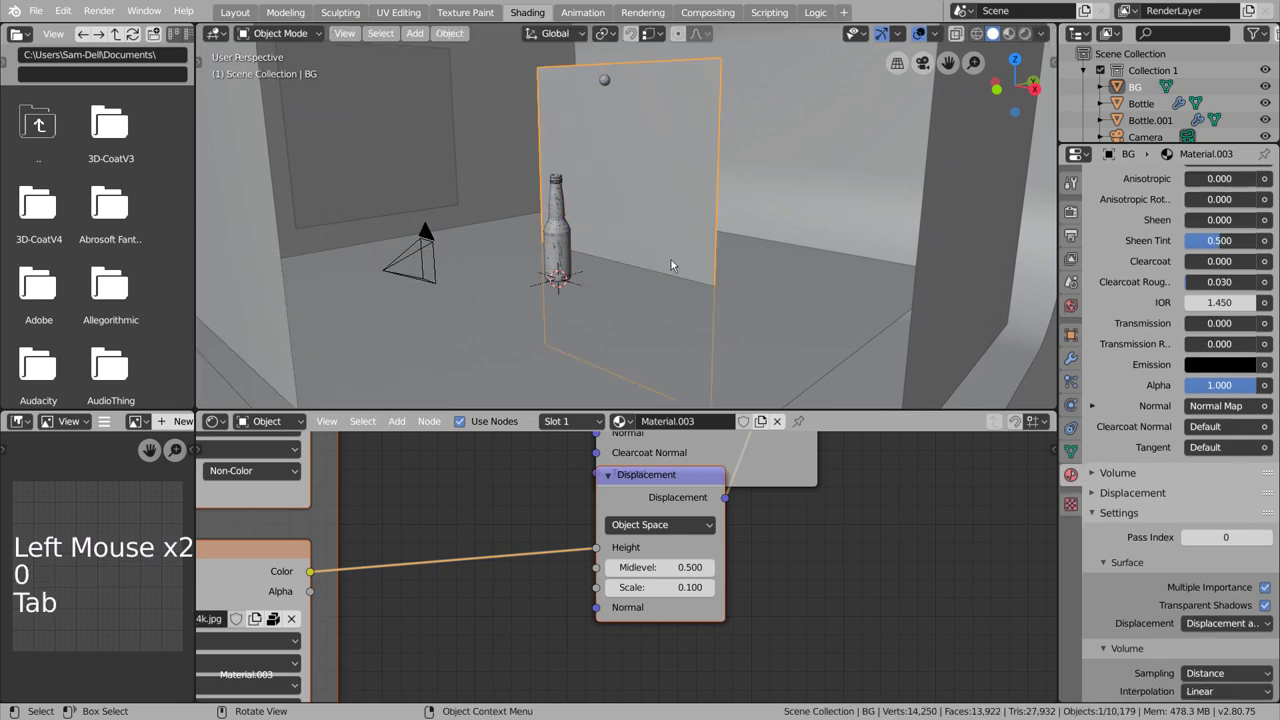
# Step: Try a displacement scale of 1 on the brick backdrop in Rendered shading, and restore the scale to 0.1
pyautogui.click(1030, 36)
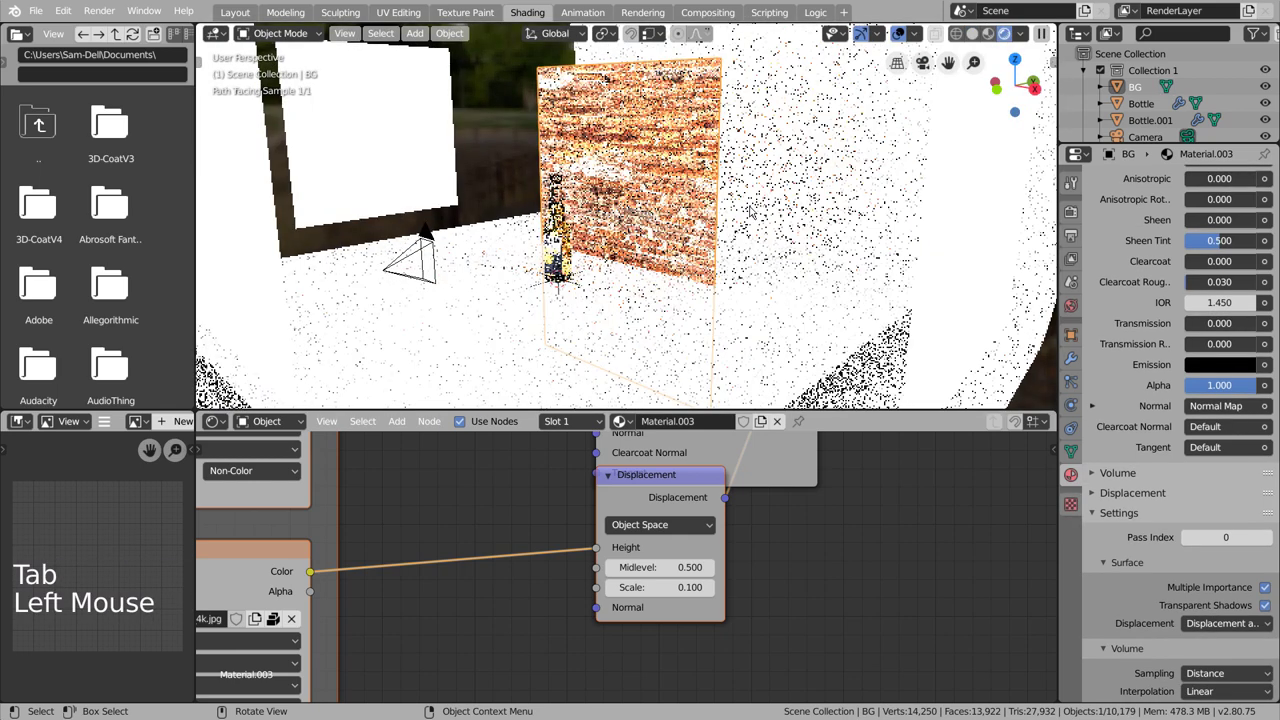
pyautogui.scroll(9, 755, 215)
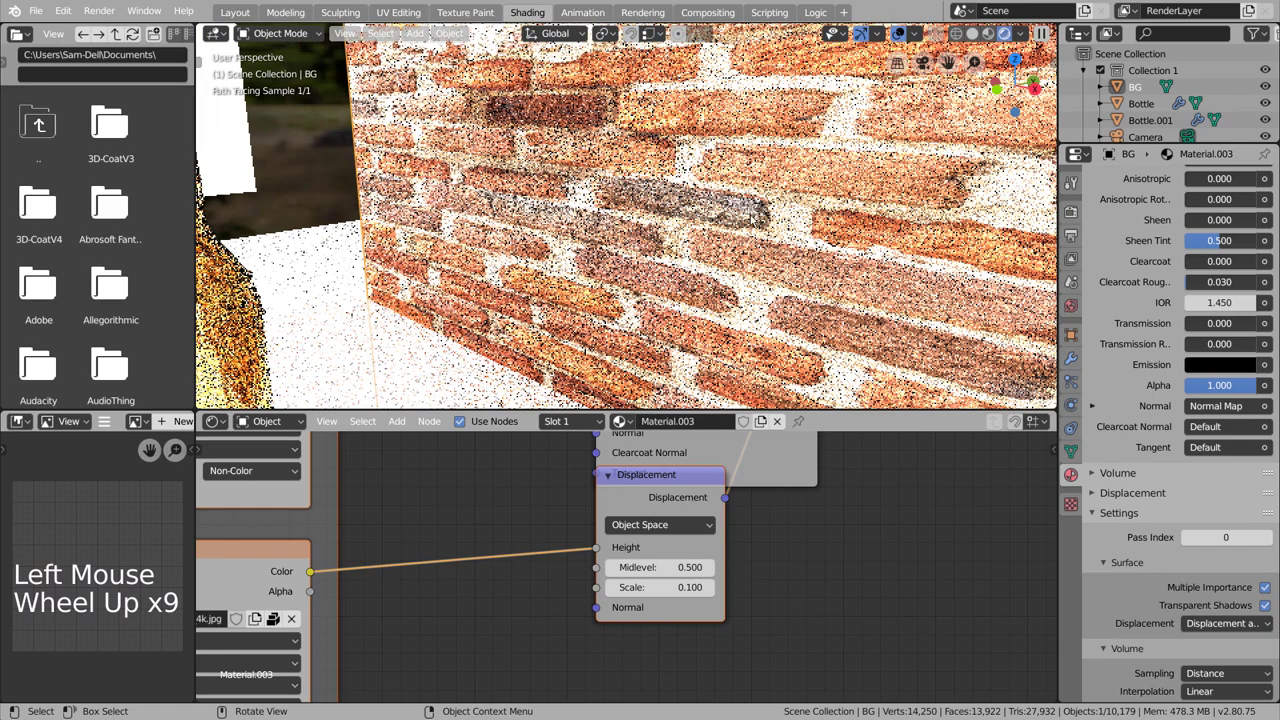
pyautogui.scroll(2, 755, 215)
pyautogui.click(660, 587)
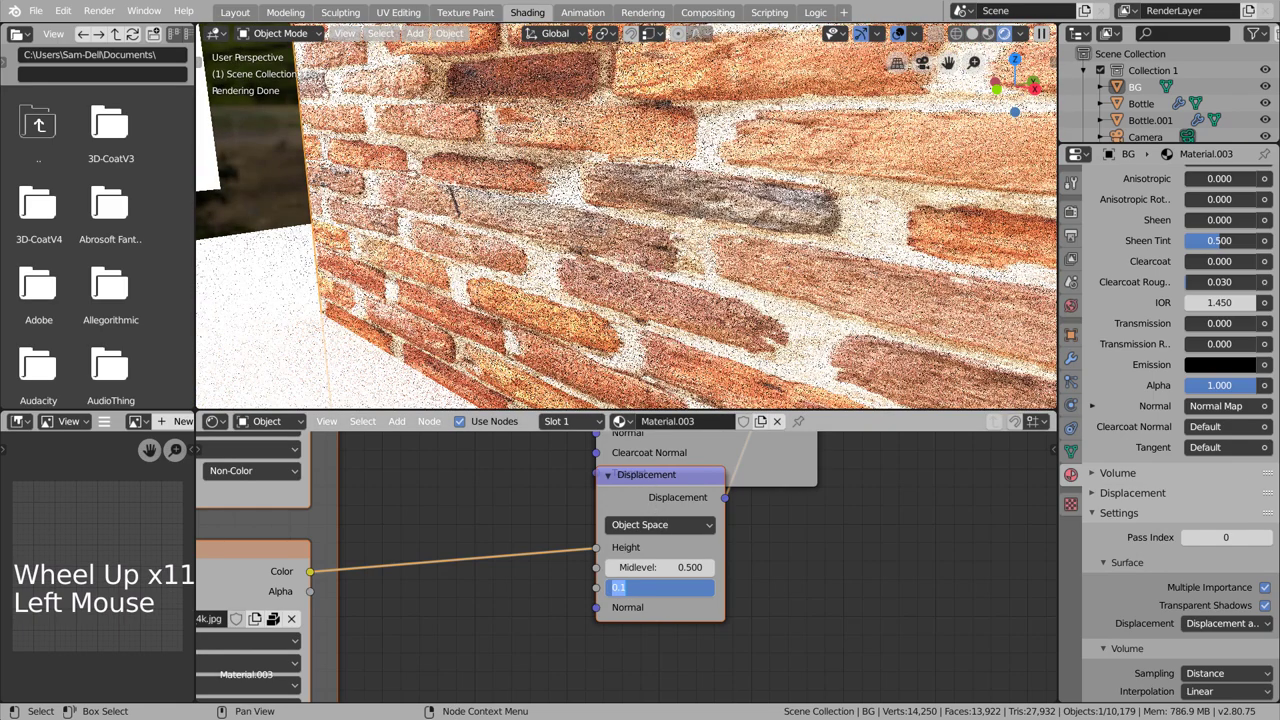
pyautogui.write('1')
pyautogui.press('Return')
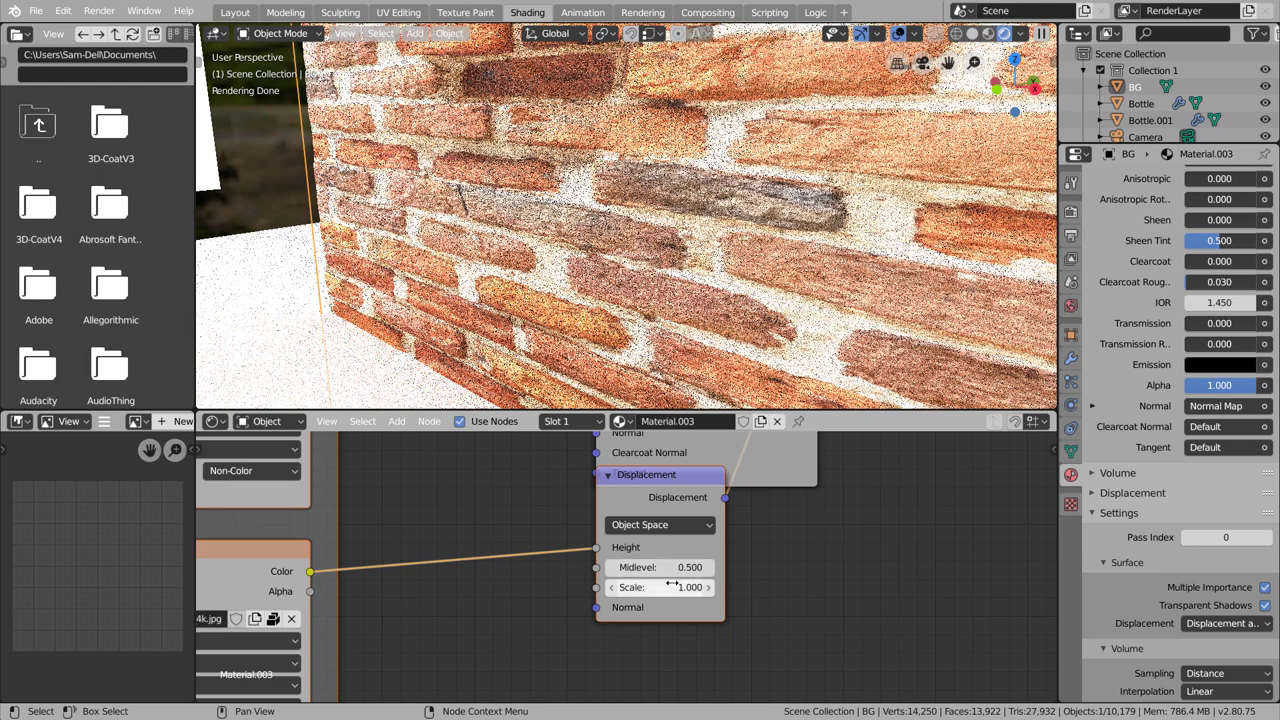
pyautogui.click(671, 586)
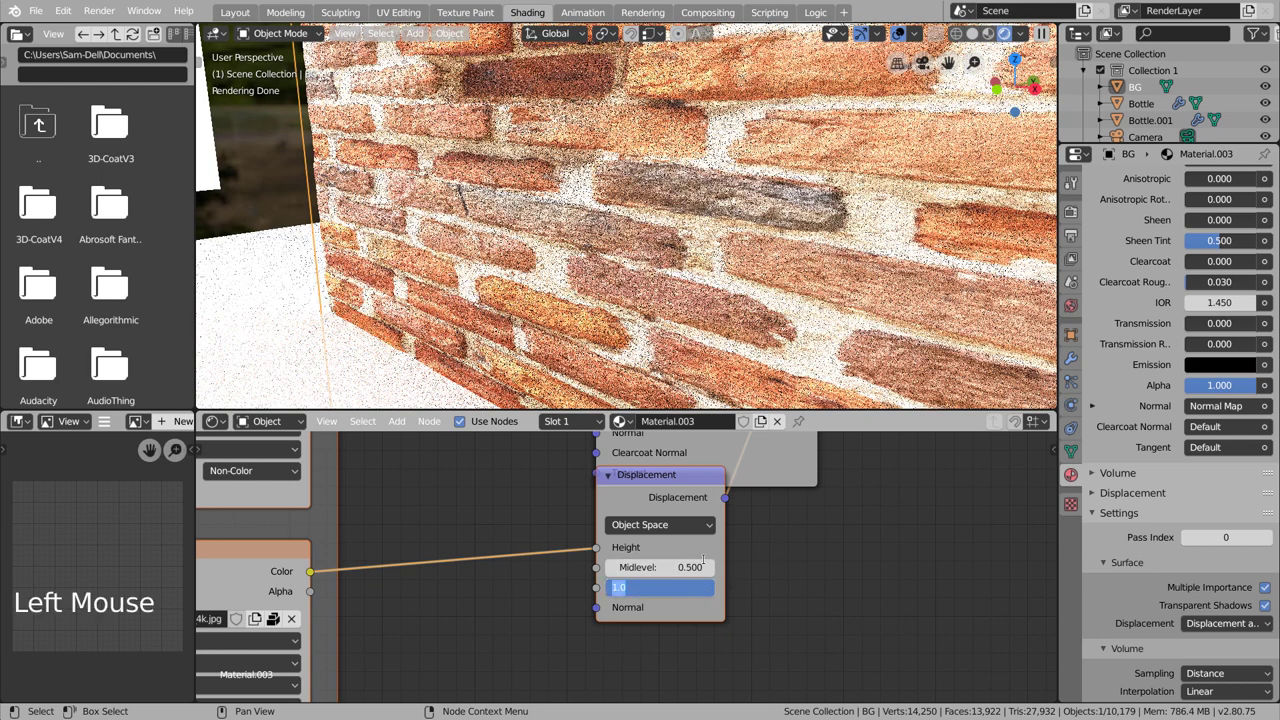
pyautogui.write('0.1')
pyautogui.press('Return')
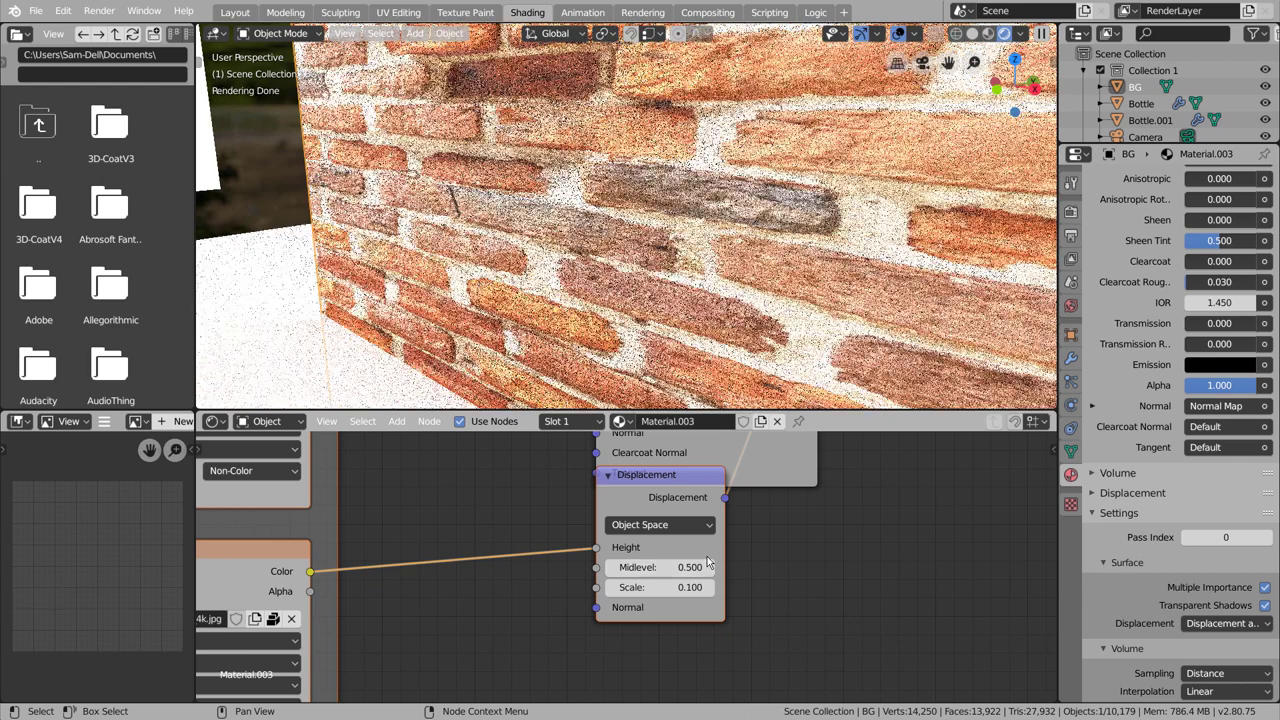
# Step: Set the brick material's Normal Map strength to 0.1 and check the rendered wall from several angles
pyautogui.scroll(-5, 530, 510)
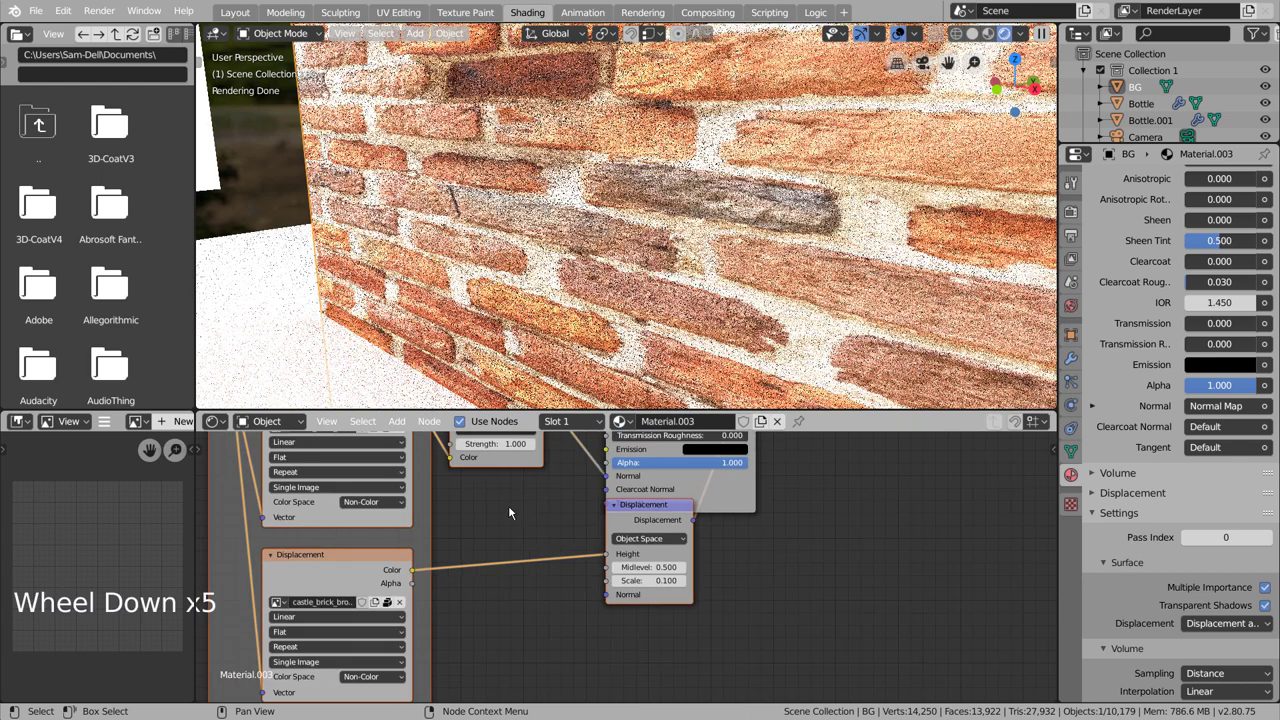
pyautogui.click(495, 443)
pyautogui.write('0.1')
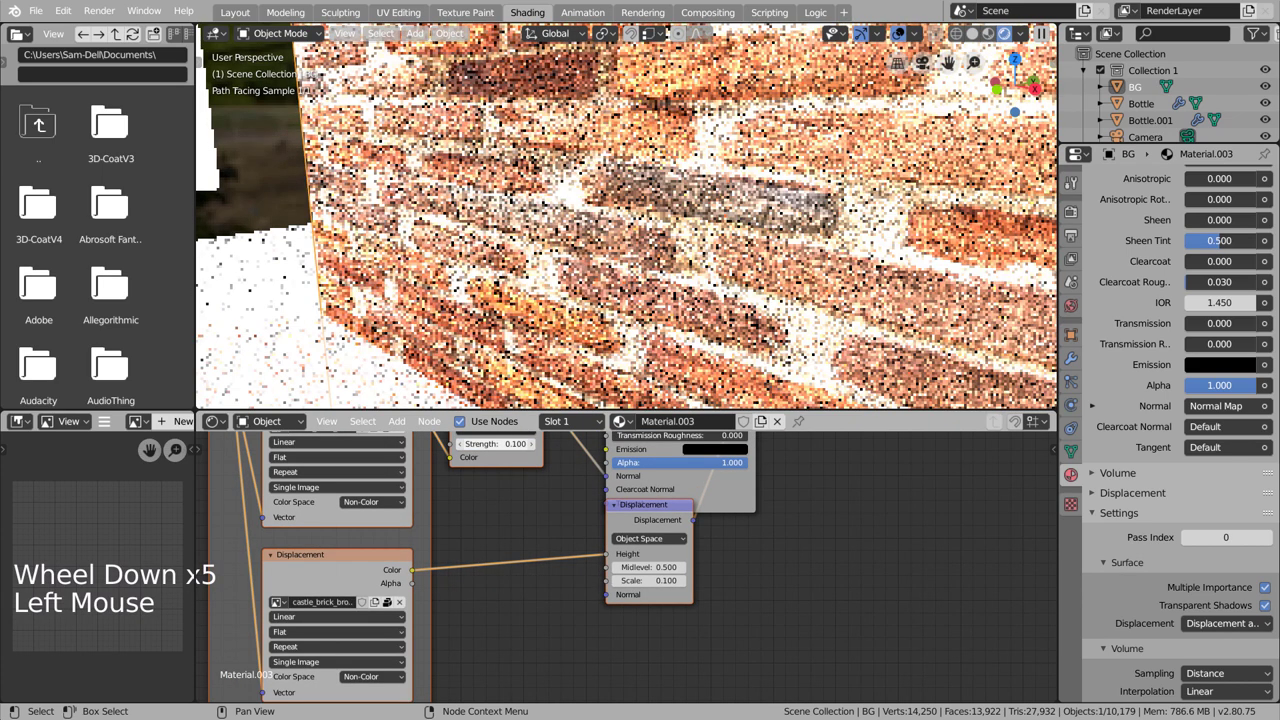
pyautogui.press('Return')
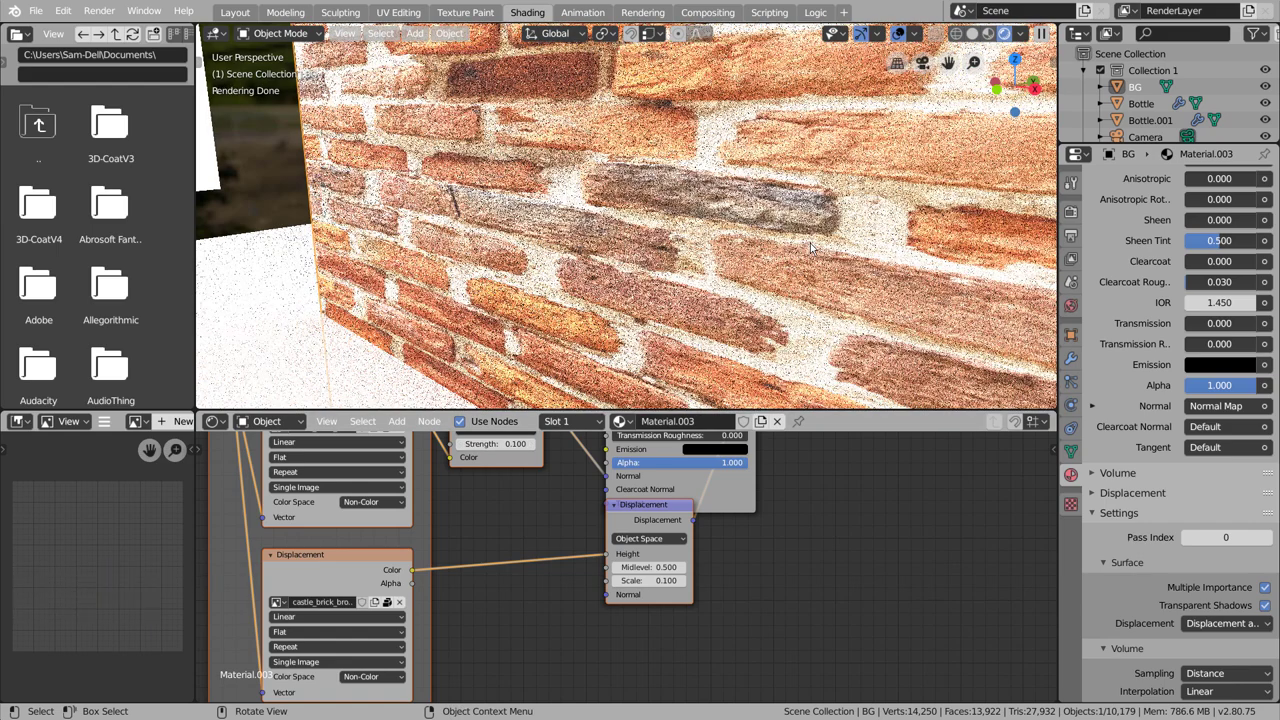
pyautogui.moveTo(762, 248); pyautogui.dragTo(735, 230, button='middle')
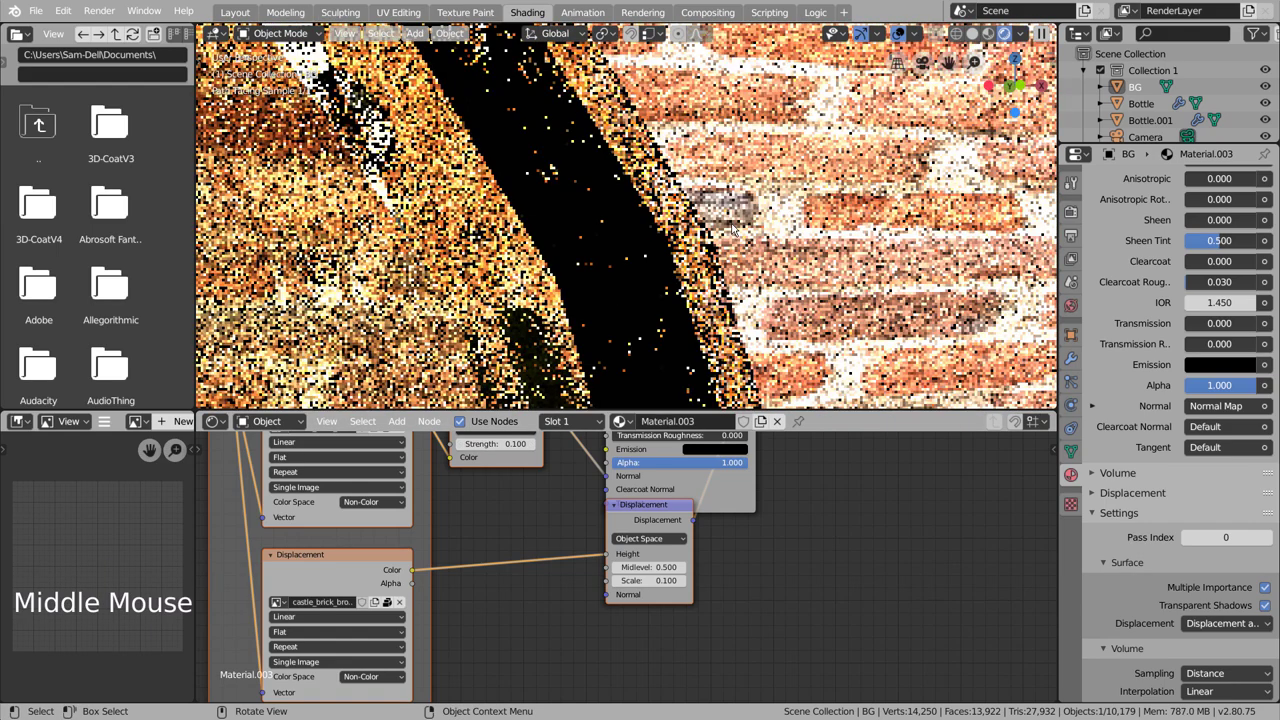
pyautogui.scroll(-10, 830, 241)
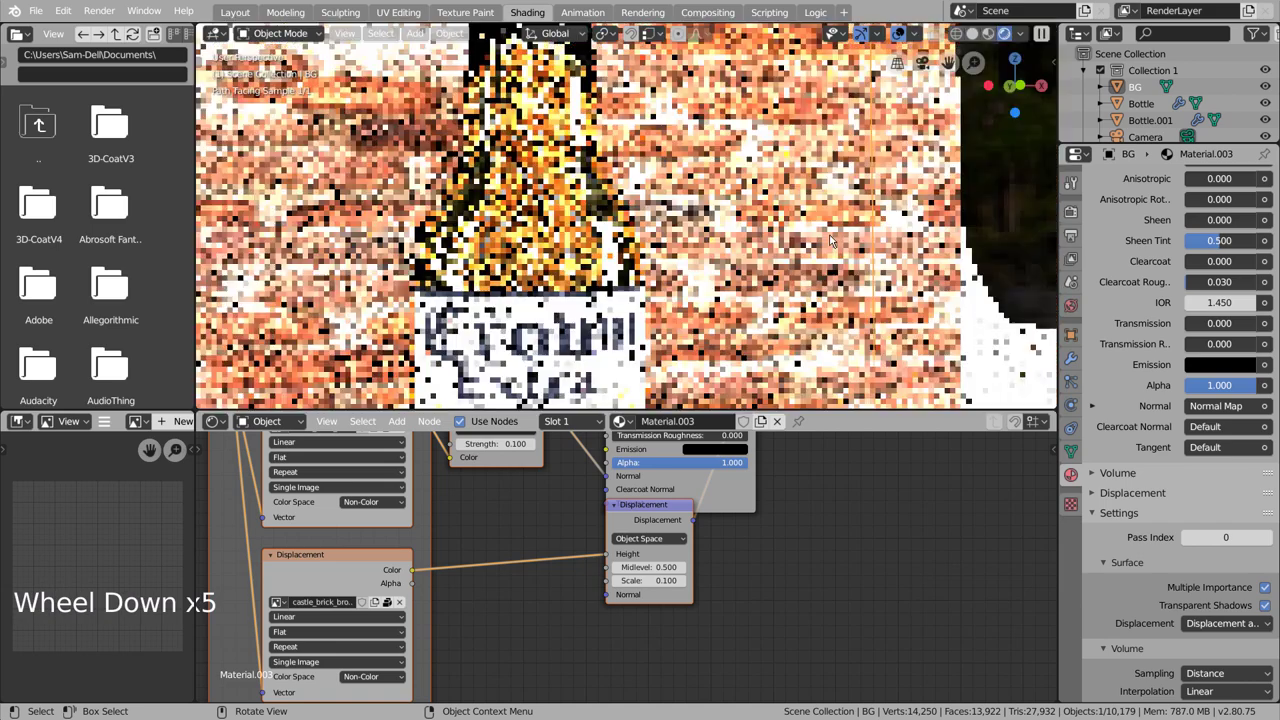
pyautogui.moveTo(829, 243); pyautogui.dragTo(769, 263, button='middle')
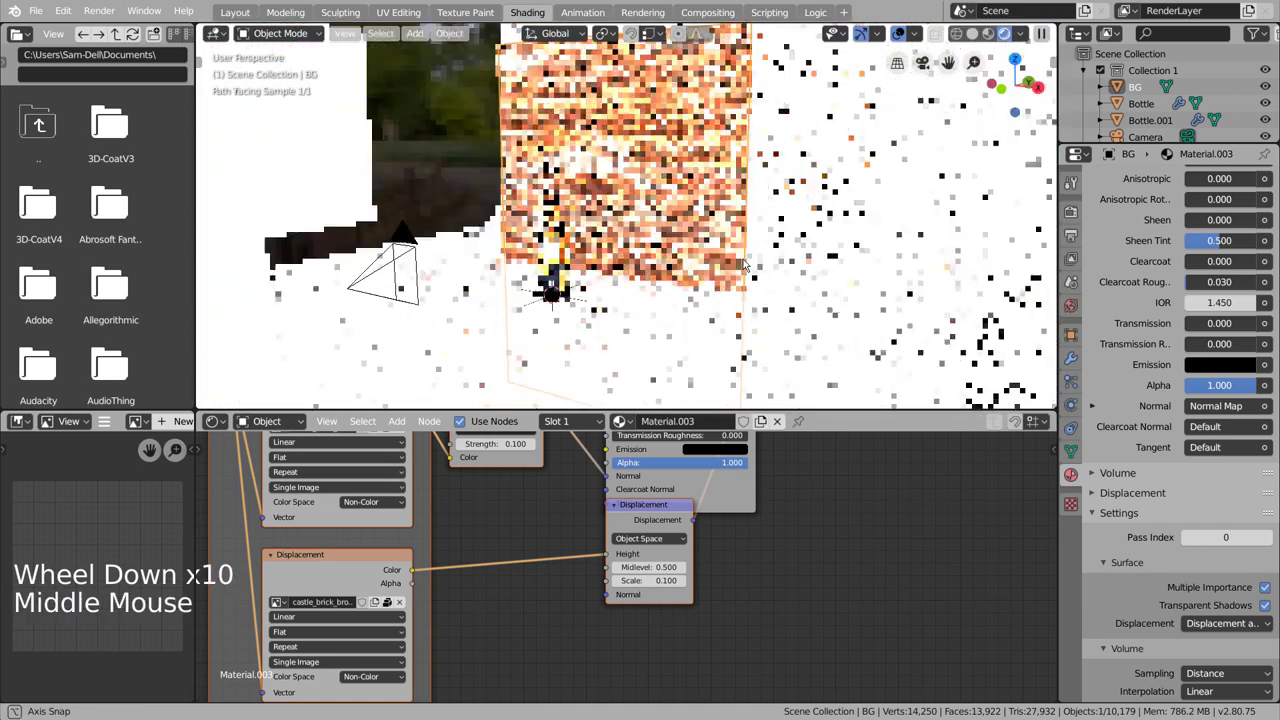
pyautogui.scroll(-3, 769, 264)
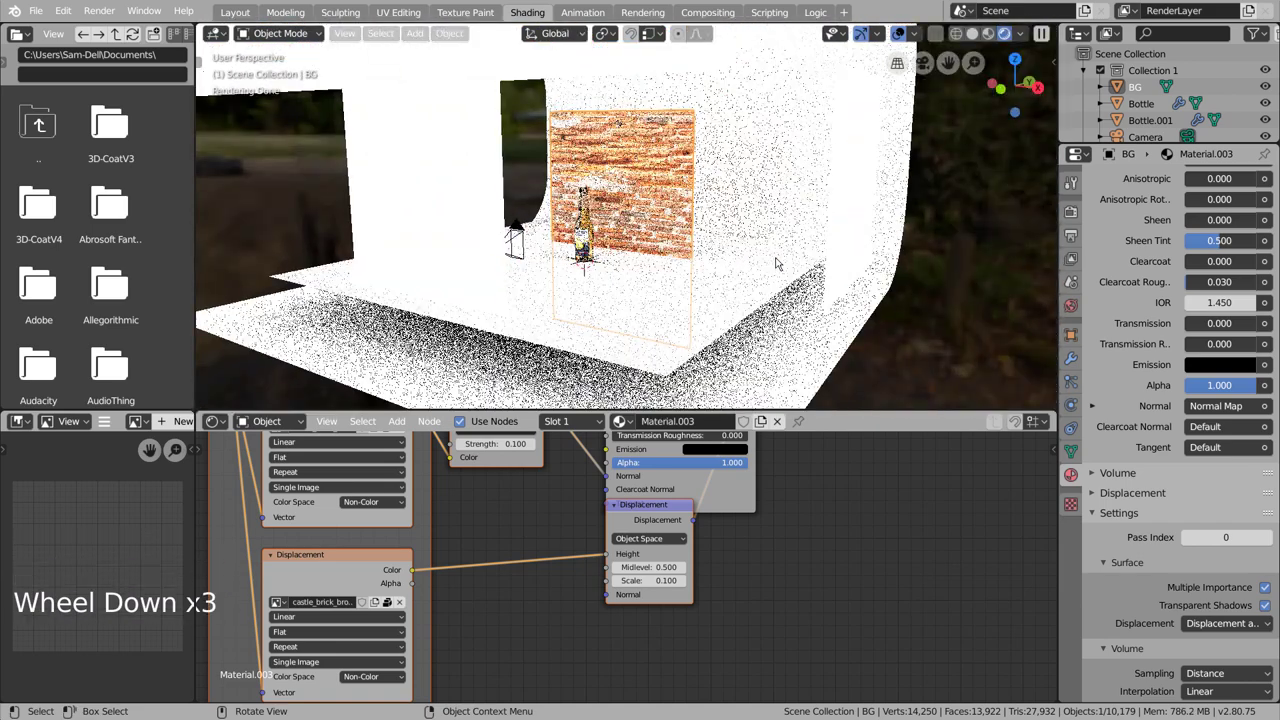
# Step: Load the five Gravel10 images (AO, col, disp, nrm, rgh) onto the Floor's Principled BSDF using Node Wrangler's Principled Texture Setup
pyautogui.click(989, 36)
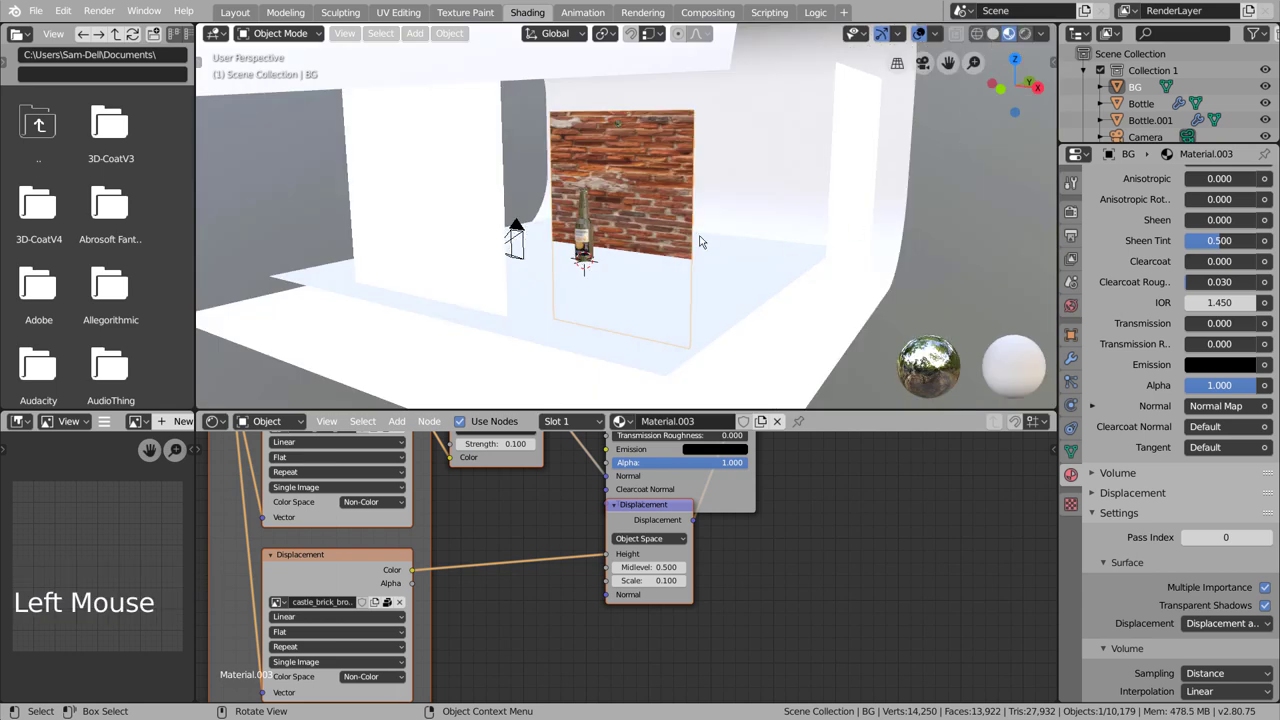
pyautogui.click(639, 317)
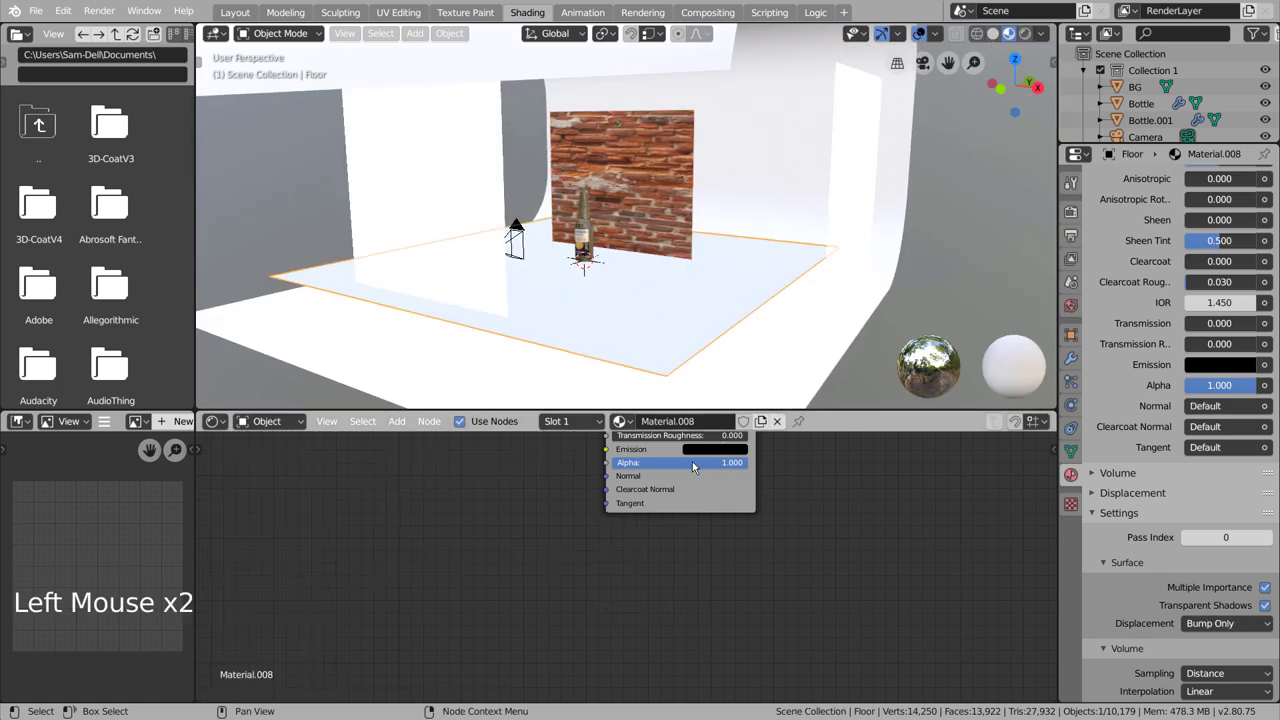
pyautogui.keyDown('shift'); pyautogui.moveTo(692, 461); pyautogui.dragTo(731, 628, button='middle'); pyautogui.keyUp('shift')
pyautogui.click(731, 627)
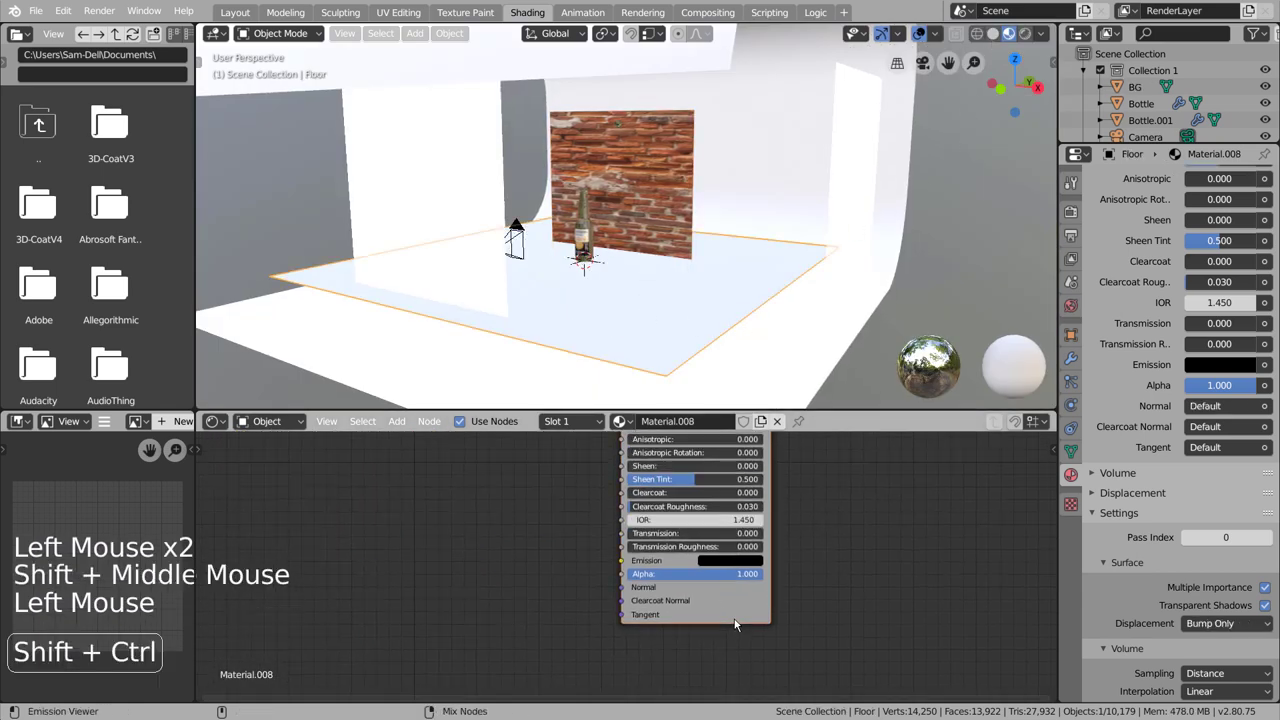
pyautogui.hotkey('shift', 'ctrl', 't')
pyautogui.click(314, 250)
pyautogui.click(262, 261)
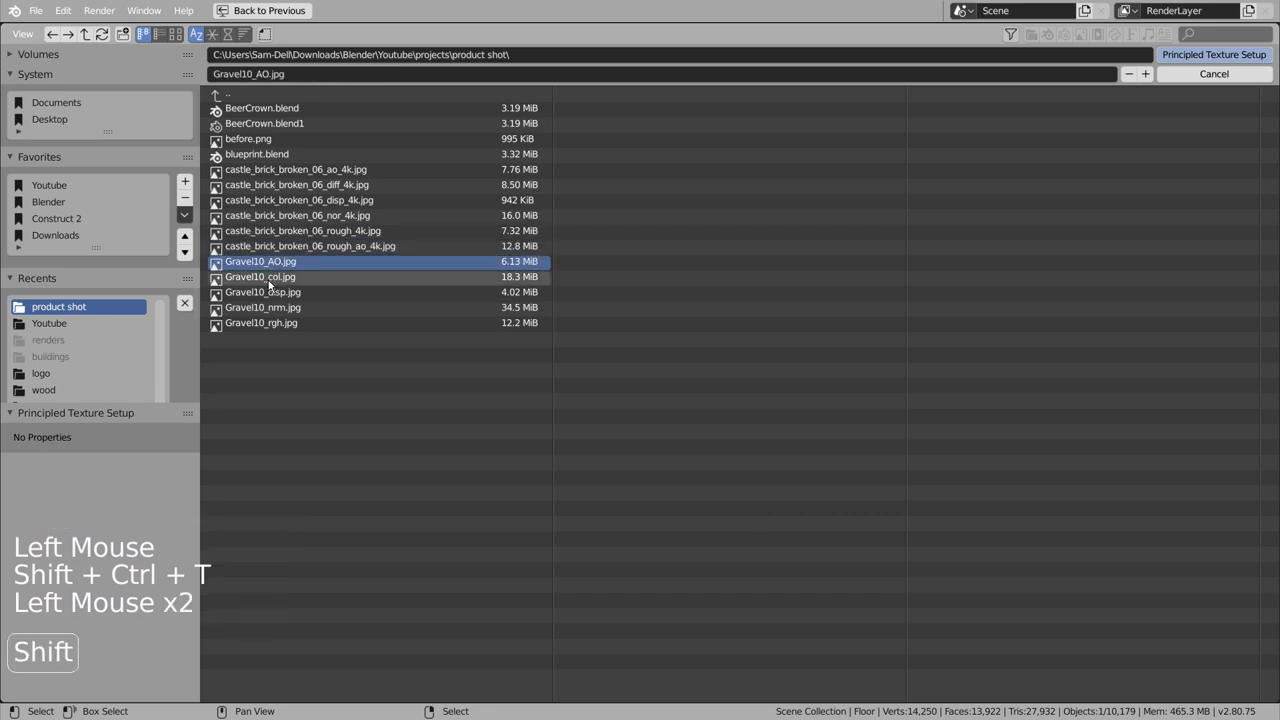
pyautogui.keyDown('shift'); pyautogui.click(262, 277); pyautogui.keyUp('shift')
pyautogui.keyDown('shift'); pyautogui.click(262, 292); pyautogui.keyUp('shift')
pyautogui.keyDown('shift'); pyautogui.click(265, 307); pyautogui.keyUp('shift')
pyautogui.keyDown('shift'); pyautogui.click(269, 323); pyautogui.keyUp('shift')
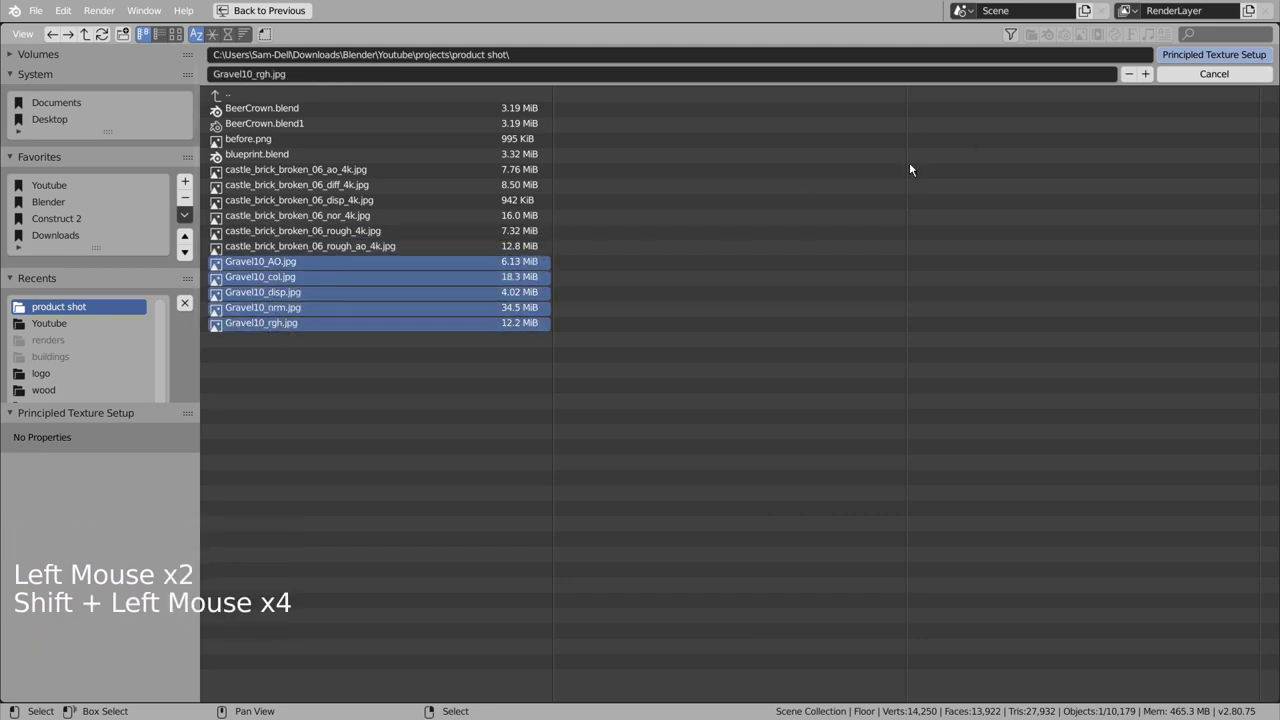
pyautogui.click(1171, 57)
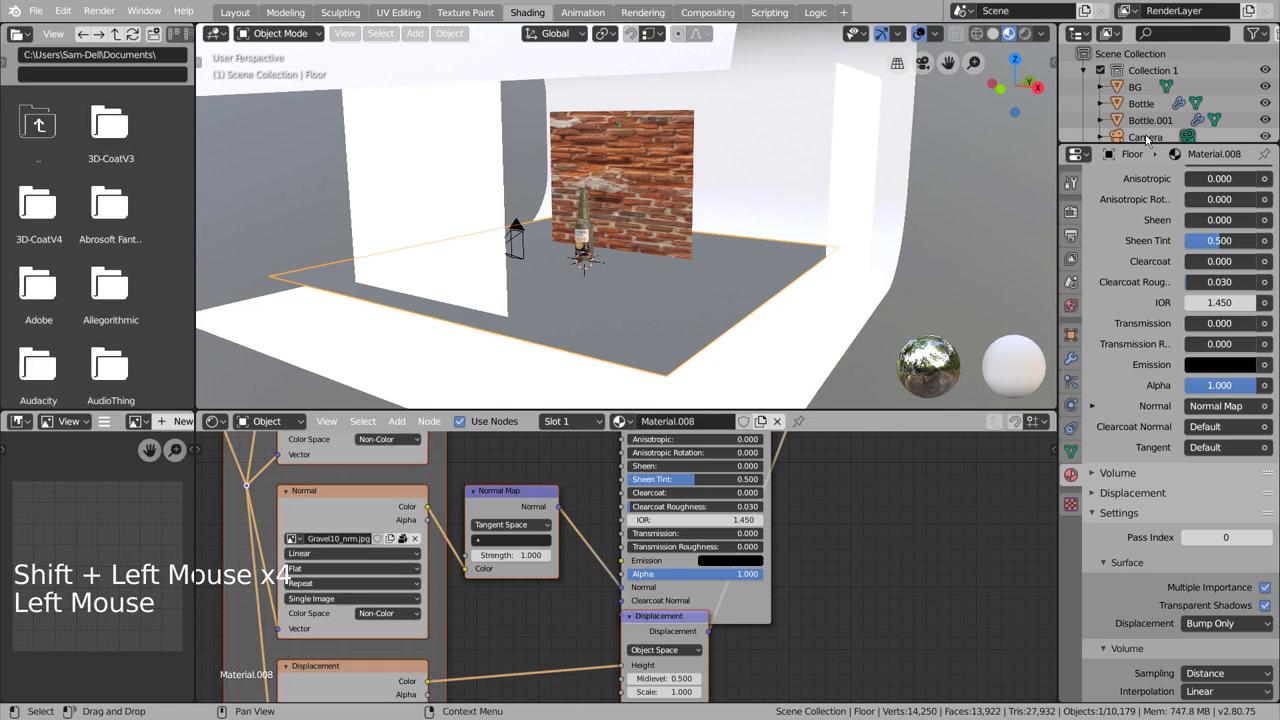
# Step: Preview the gravel floor in Rendered shading, up close and through the scene camera
pyautogui.moveTo(692, 267); pyautogui.dragTo(688, 296, button='middle')
pyautogui.click(1027, 34)
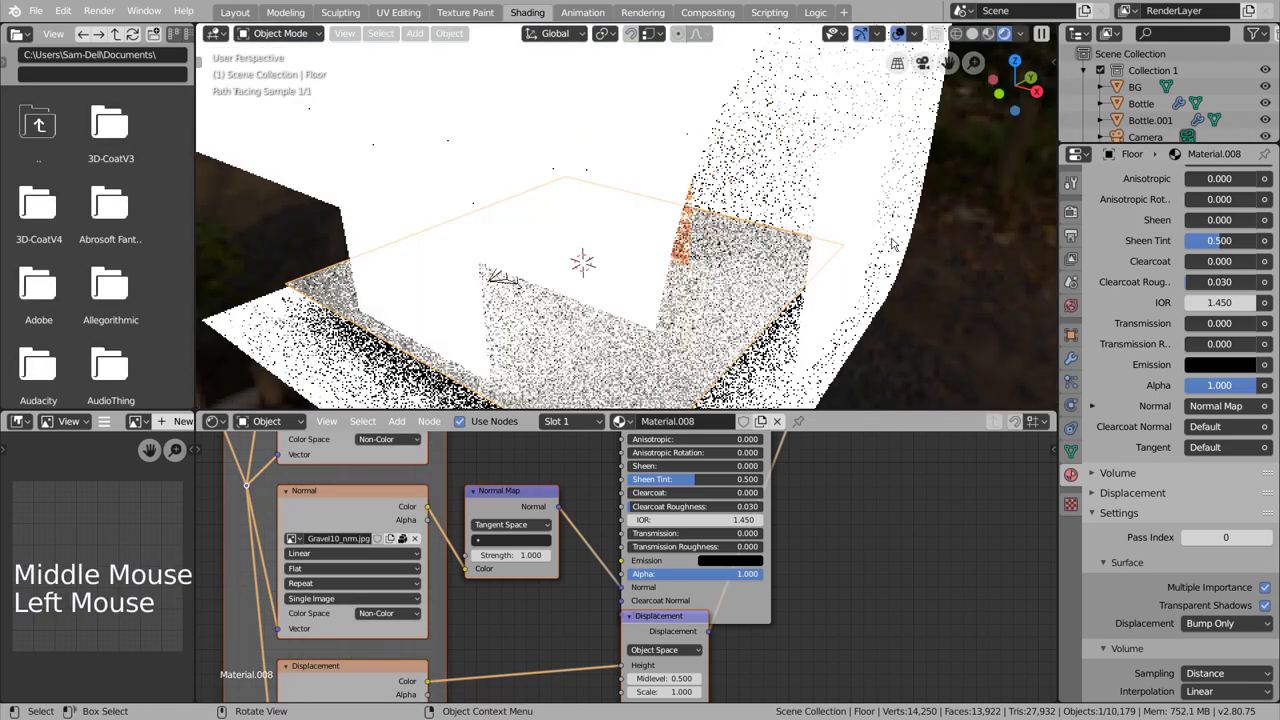
pyautogui.scroll(4, 716, 291)
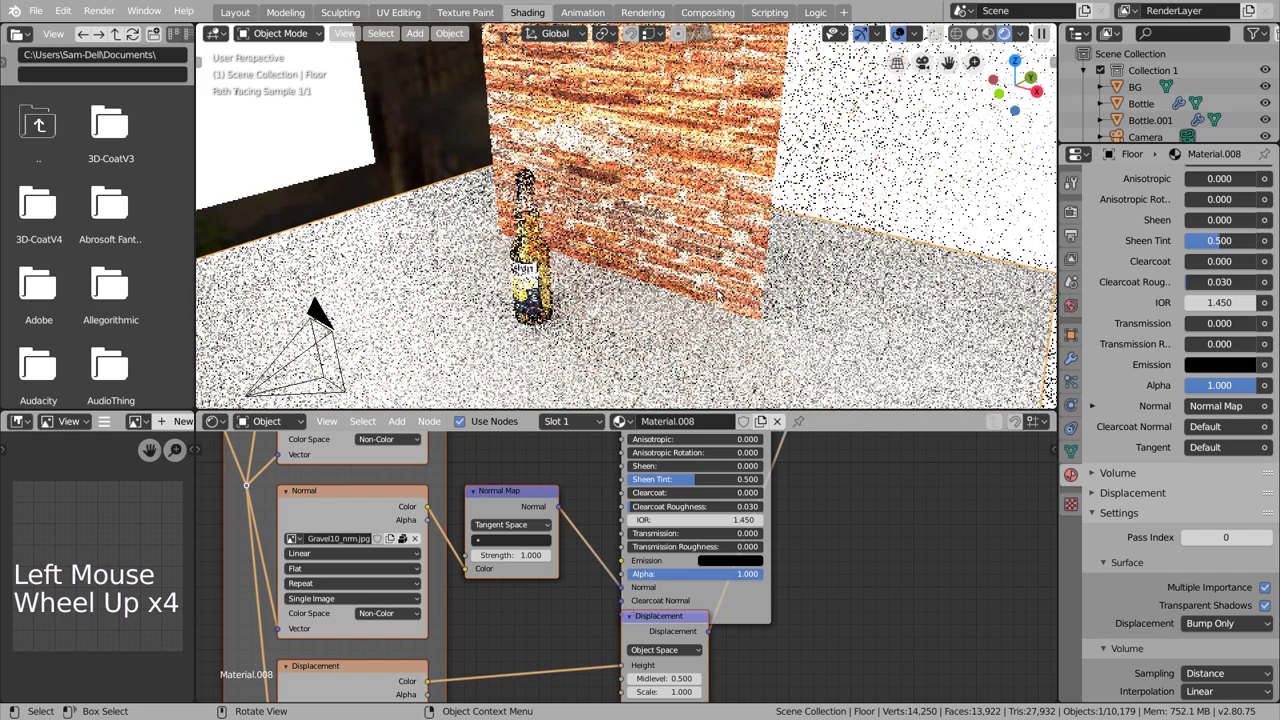
pyautogui.moveTo(716, 291); pyautogui.dragTo(778, 286, button='middle')
pyautogui.press('KP_0')
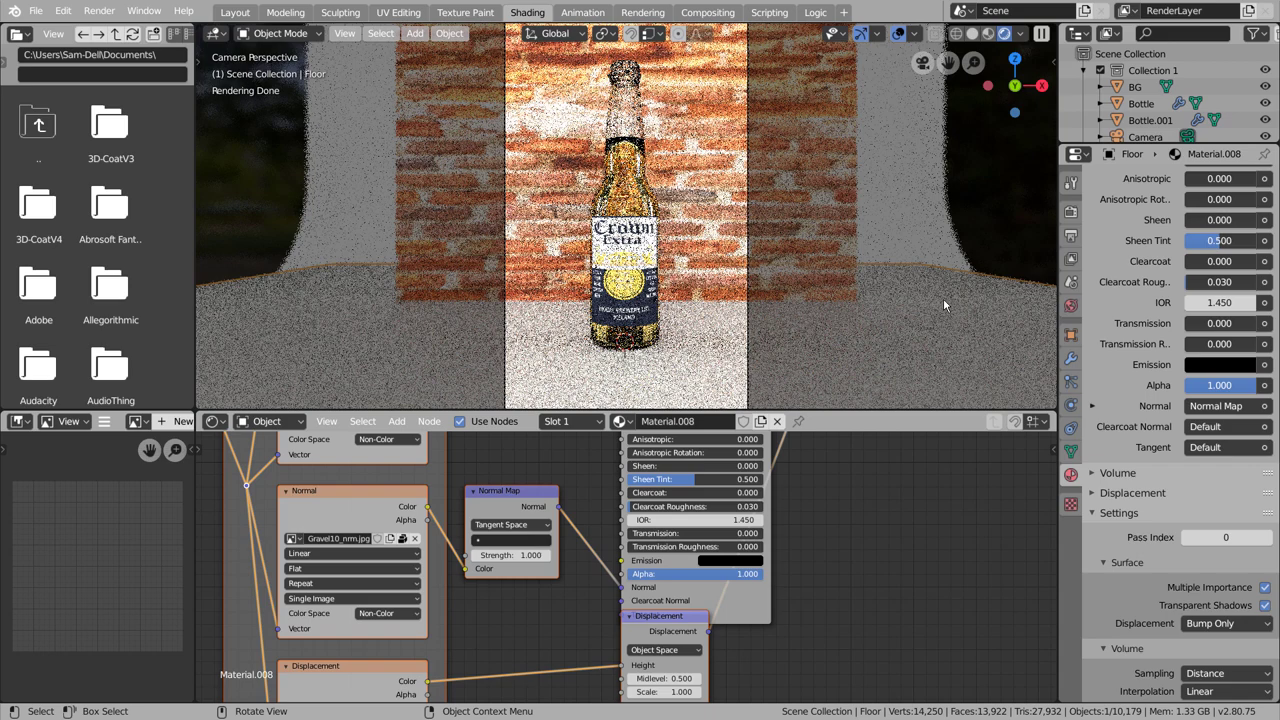
# Step: Raise the Cycles Light Paths total max bounces to 20 in the render settings
pyautogui.click(1071, 212)
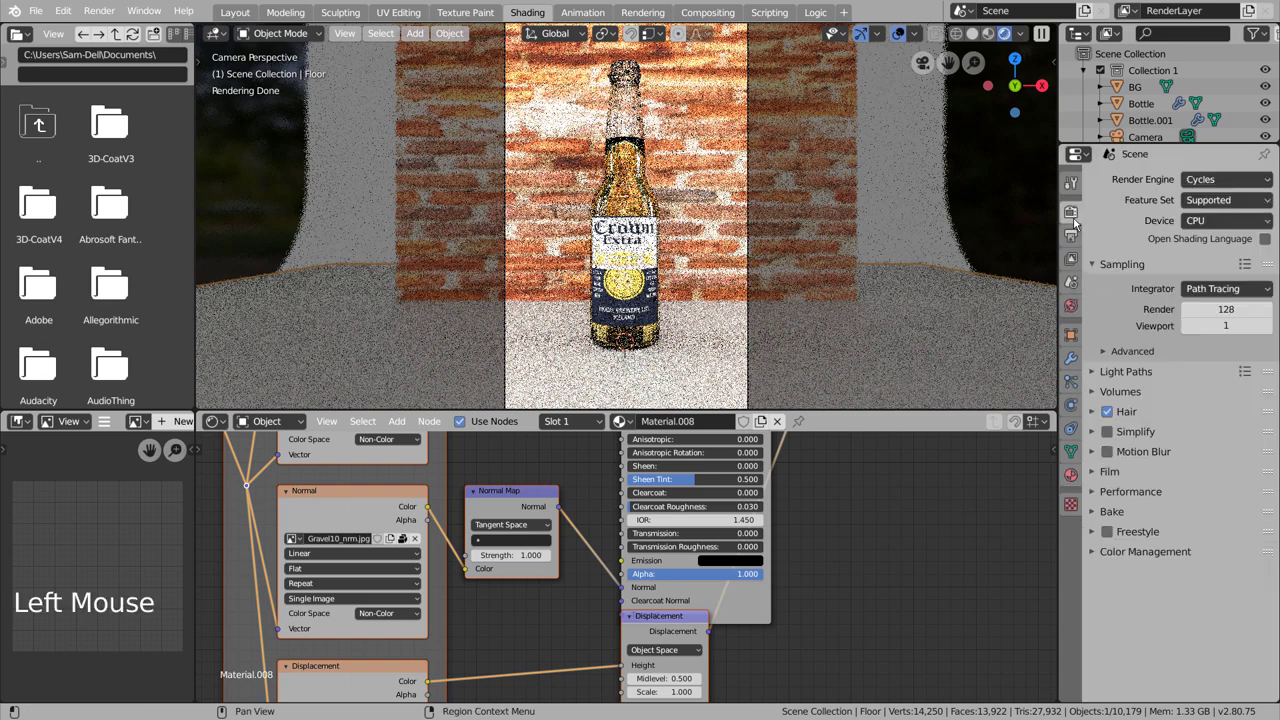
pyautogui.click(1094, 371)
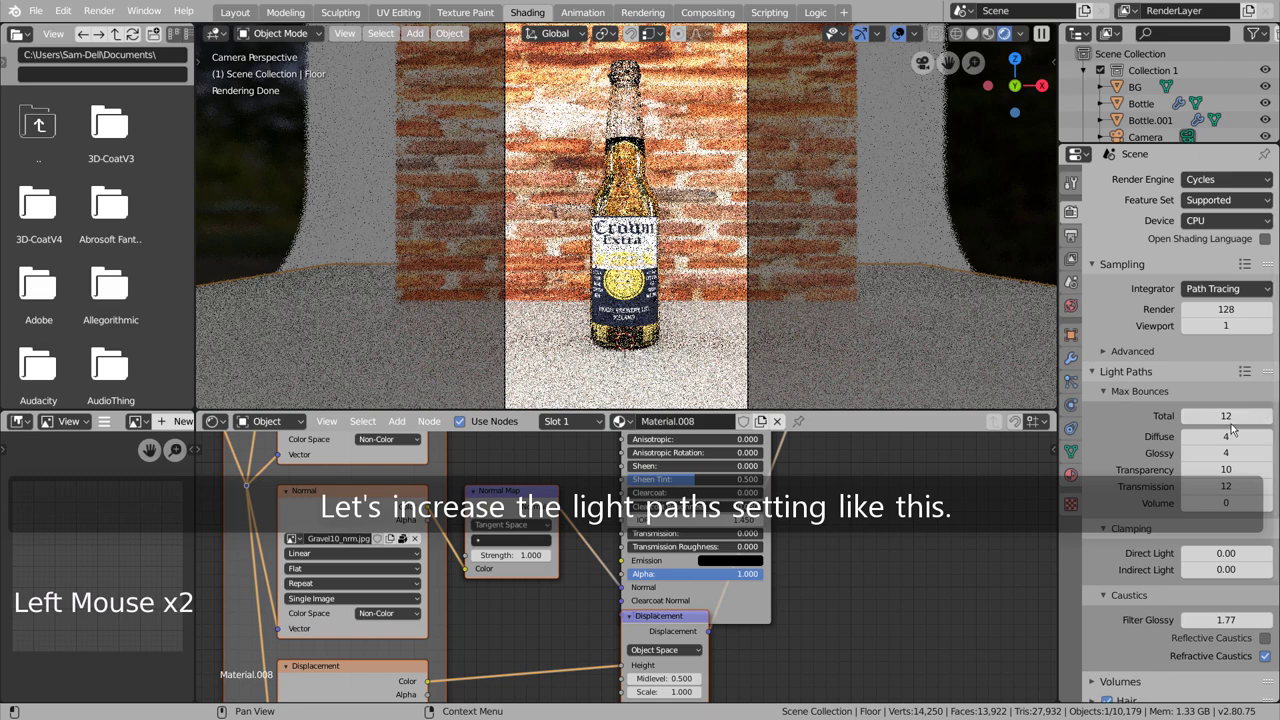
pyautogui.click(1230, 416)
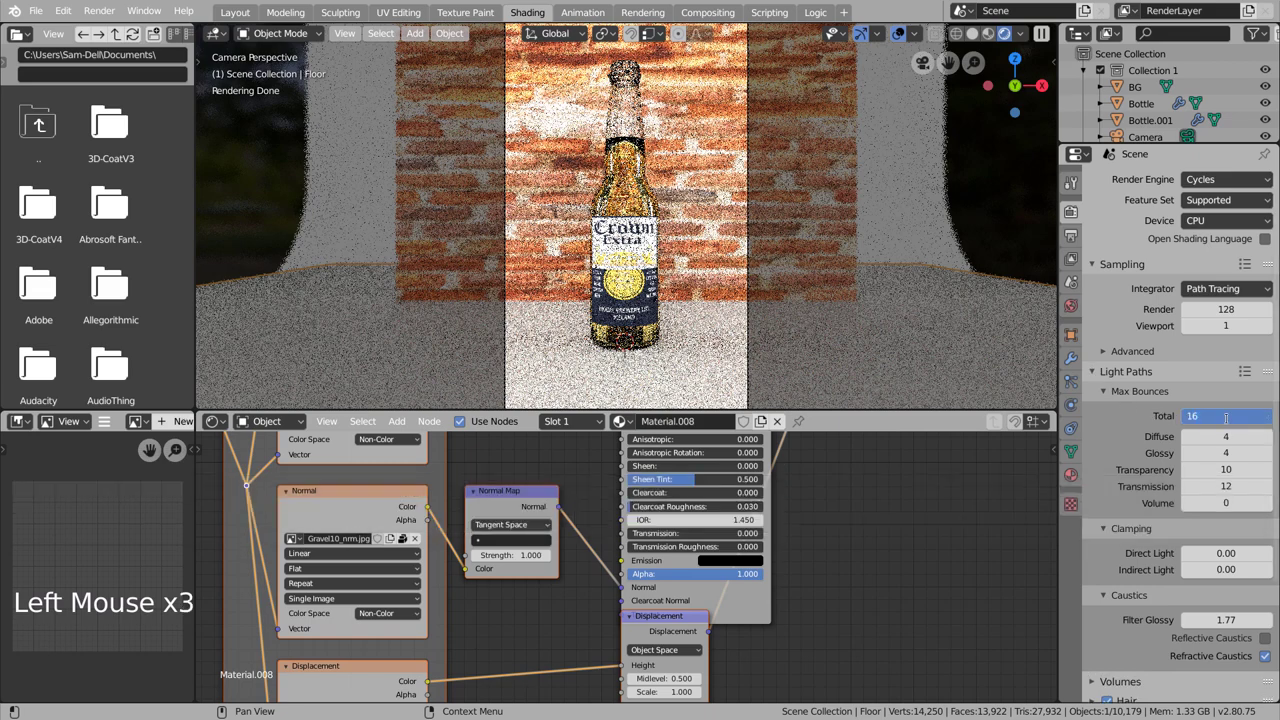
pyautogui.press('Return')
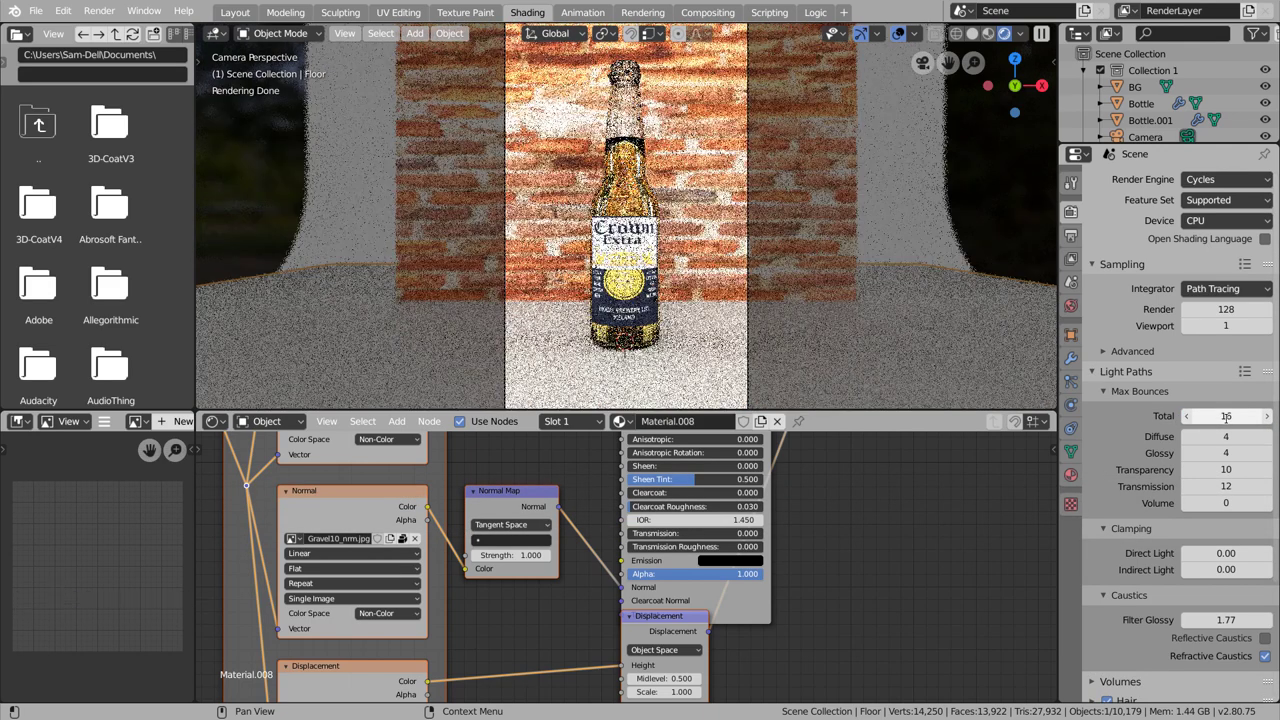
pyautogui.click(1227, 416)
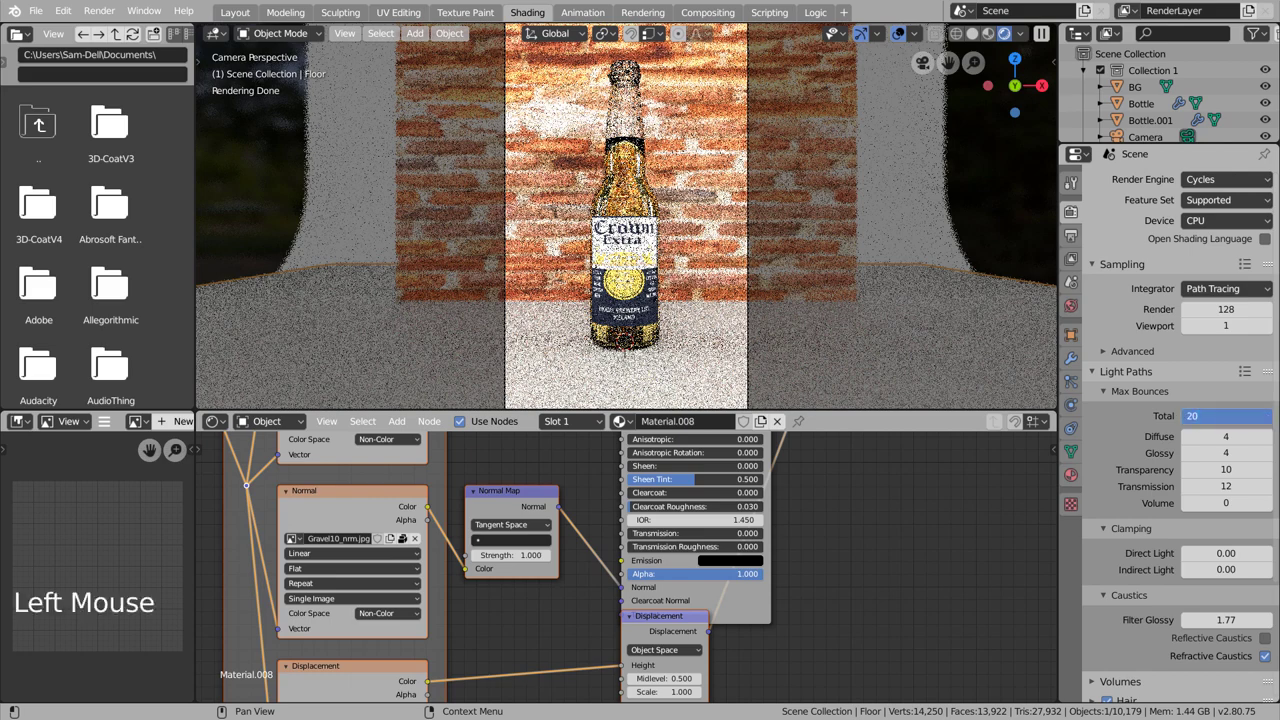
pyautogui.press('Return')
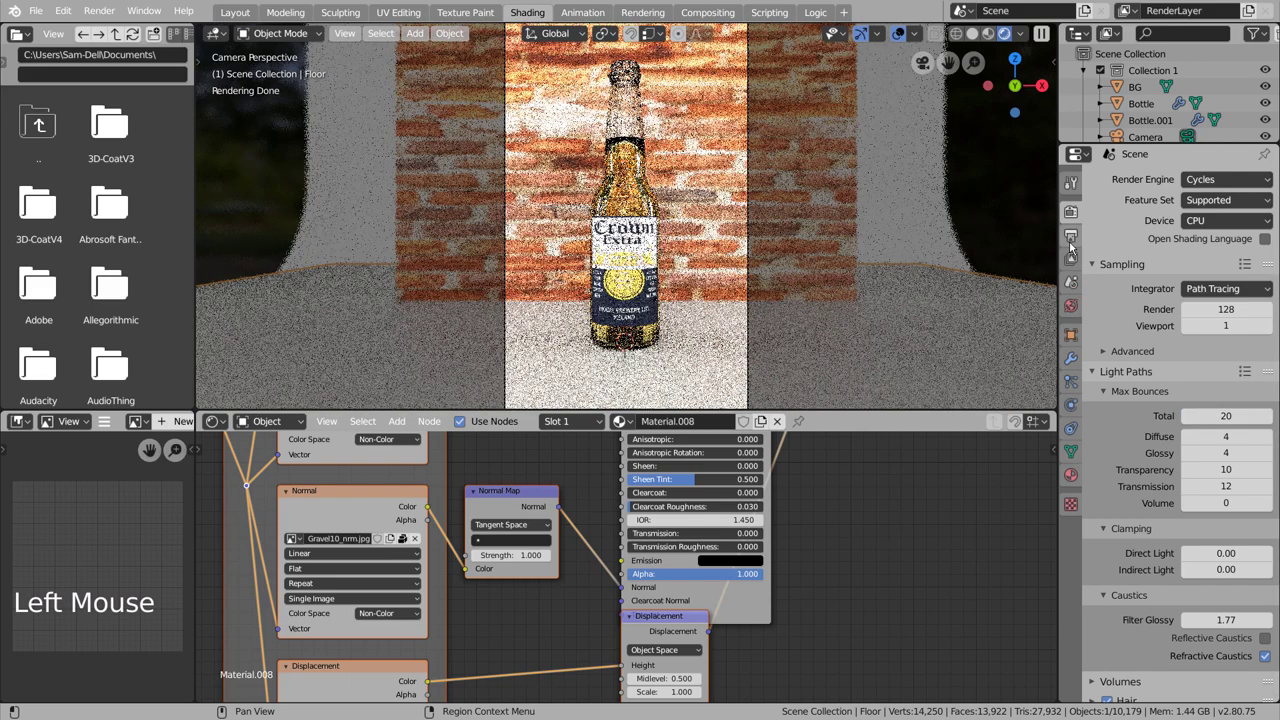
# Step: Set the color management view transform to Filmic with the Very High Contrast look
pyautogui.scroll(-8, 1138, 551)
pyautogui.click(1093, 692)
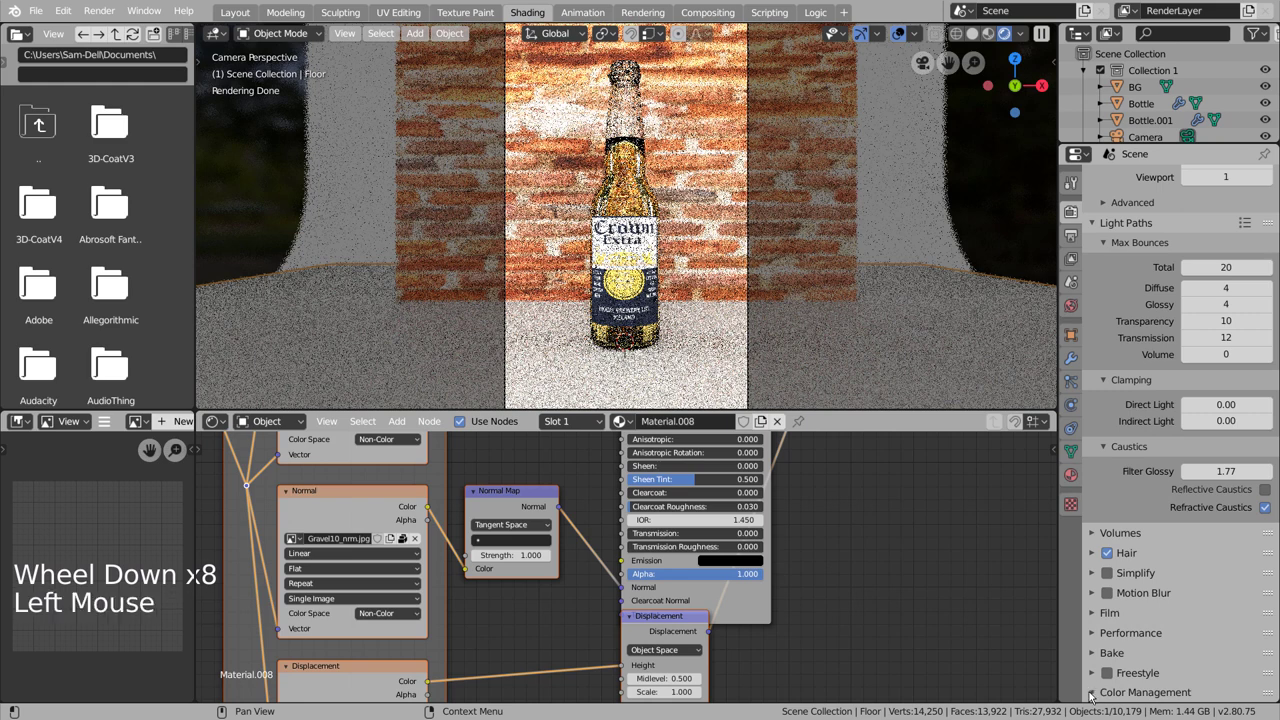
pyautogui.scroll(-7, 1100, 680)
pyautogui.click(1215, 589)
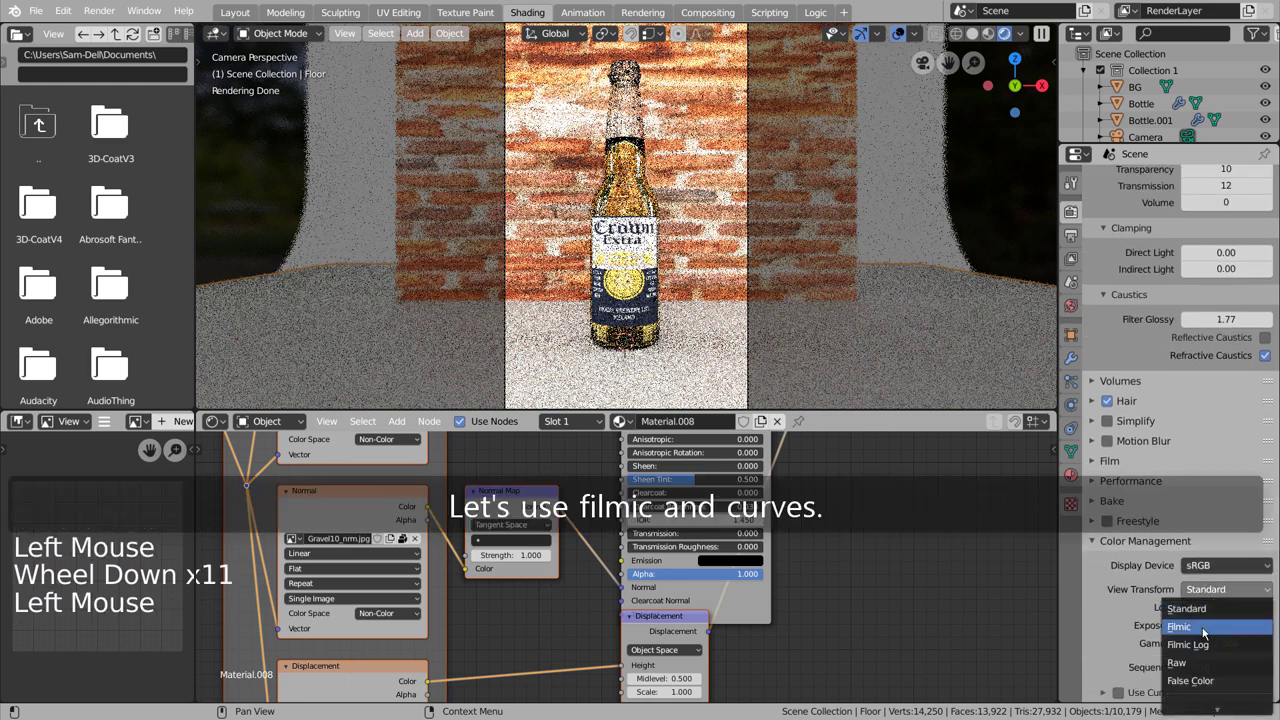
pyautogui.click(1204, 628)
pyautogui.click(1220, 610)
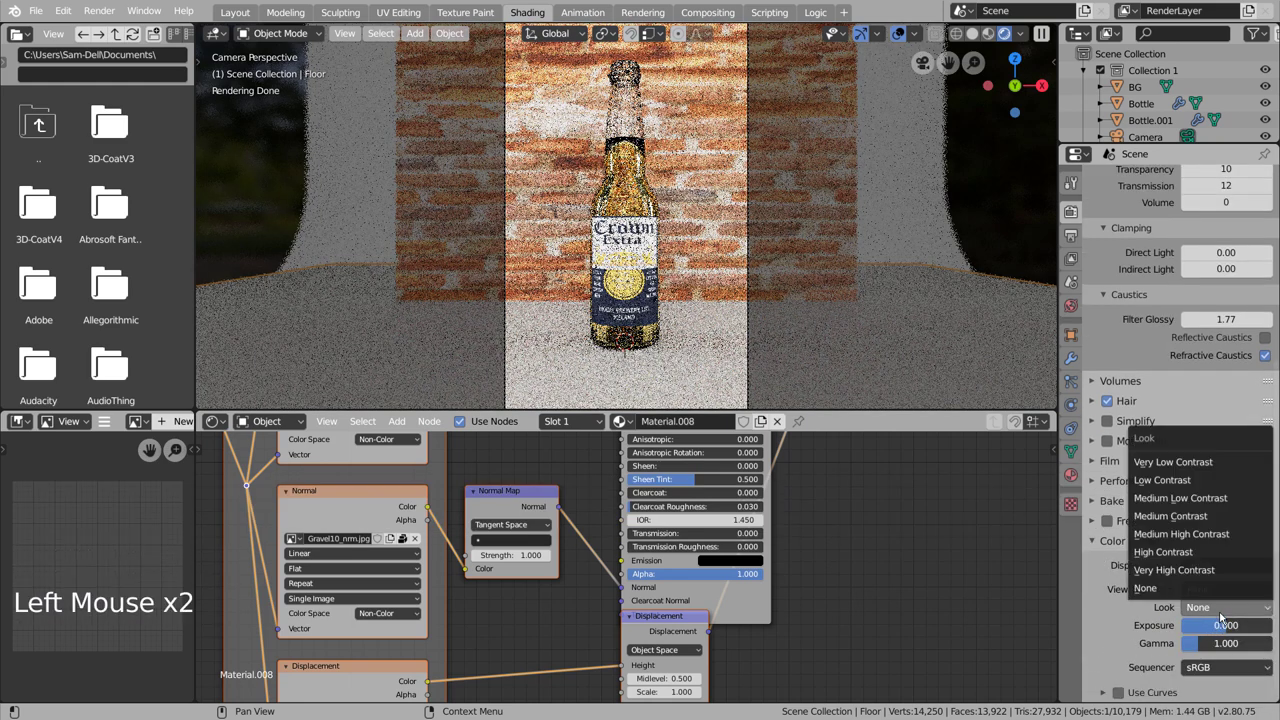
# Step: Enable color management curves and pull the combined curve down at a point about X 0.765, Y 0.645
pyautogui.click(1119, 692)
pyautogui.click(1104, 692)
pyautogui.scroll(-7, 1125, 682)
pyautogui.scroll(-1, 1128, 676)
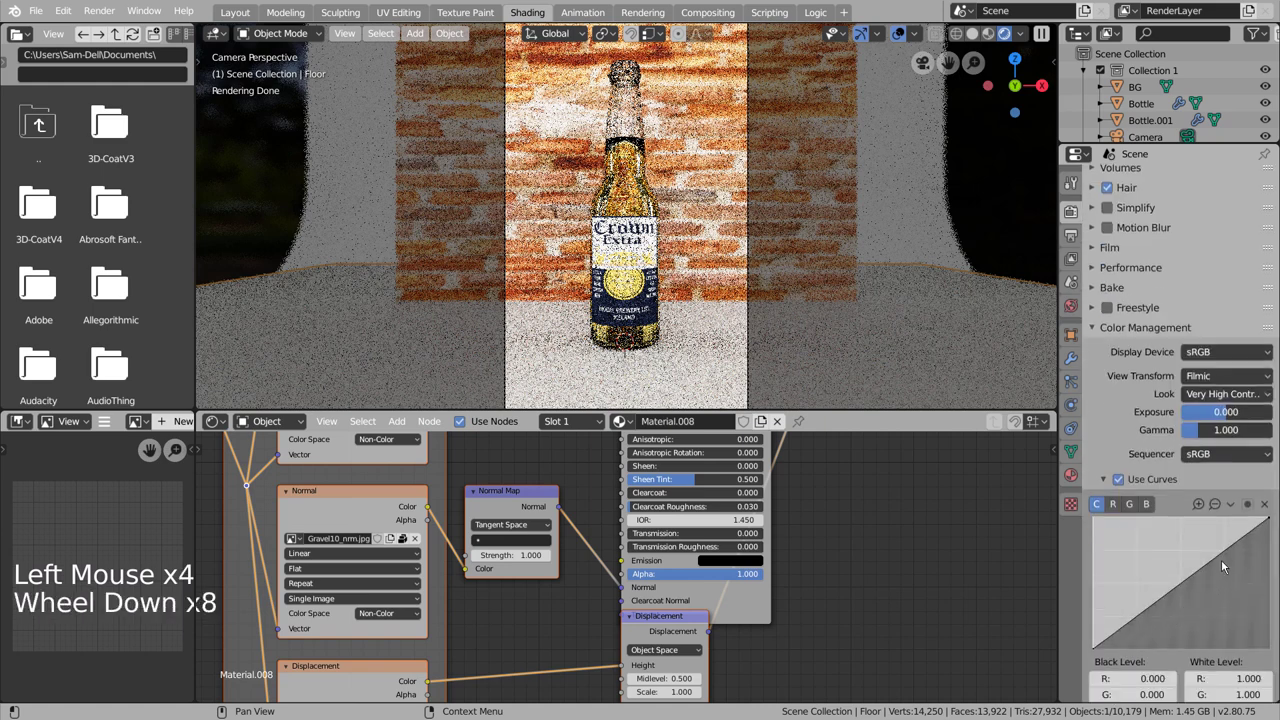
pyautogui.moveTo(1221, 559); pyautogui.dragTo(1227, 564)
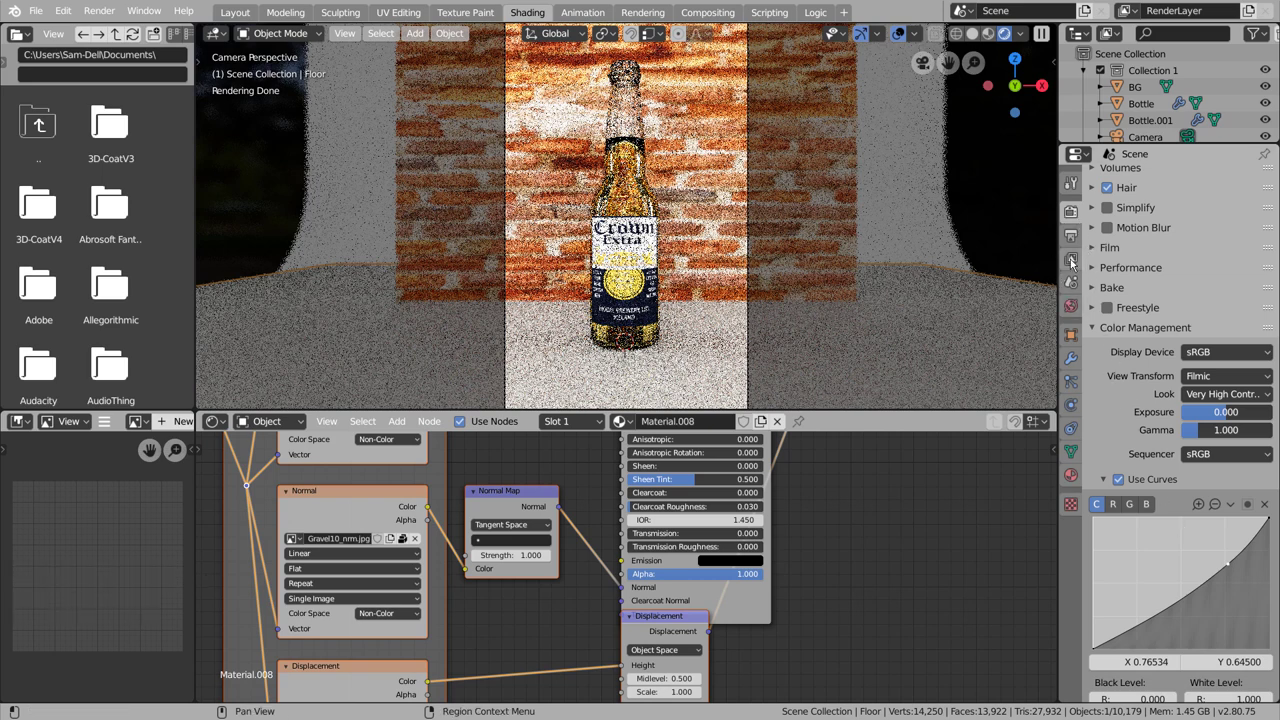
# Step: Review the view layer's render passes and denoising settings
pyautogui.click(1071, 262)
pyautogui.scroll(-10, 1163, 586)
pyautogui.click(1149, 508)
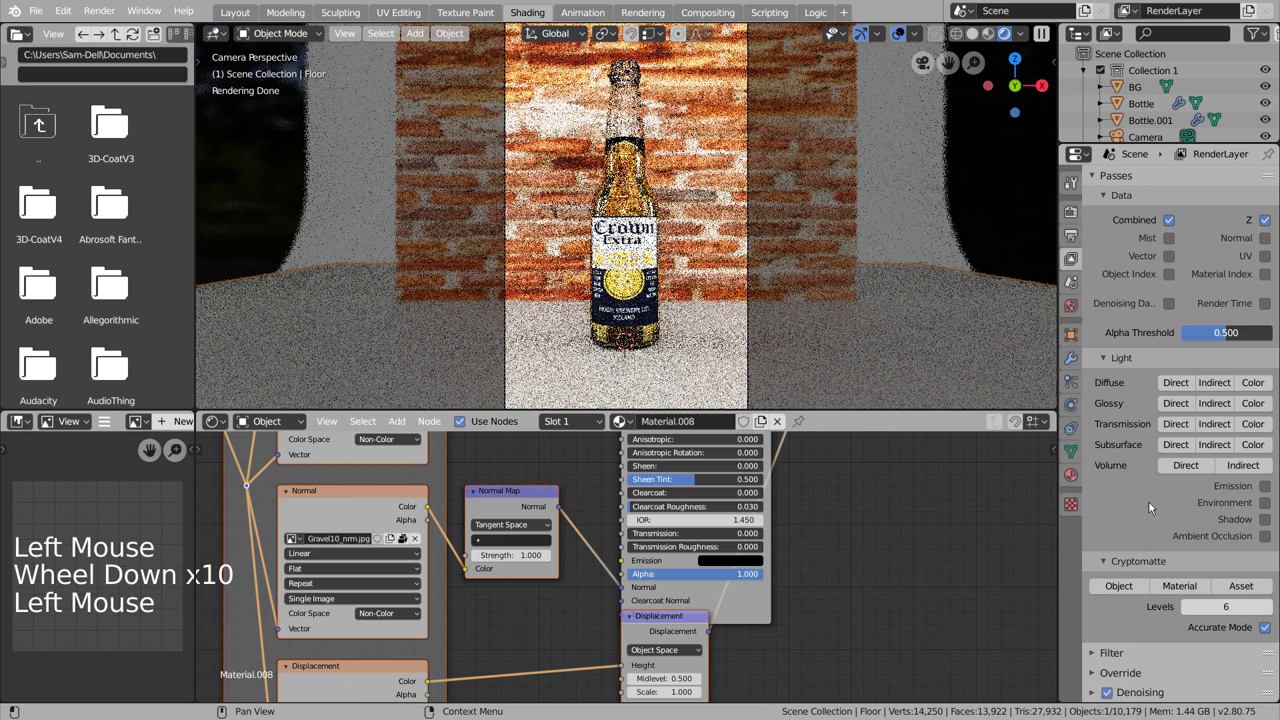
pyautogui.scroll(11, 1135, 440)
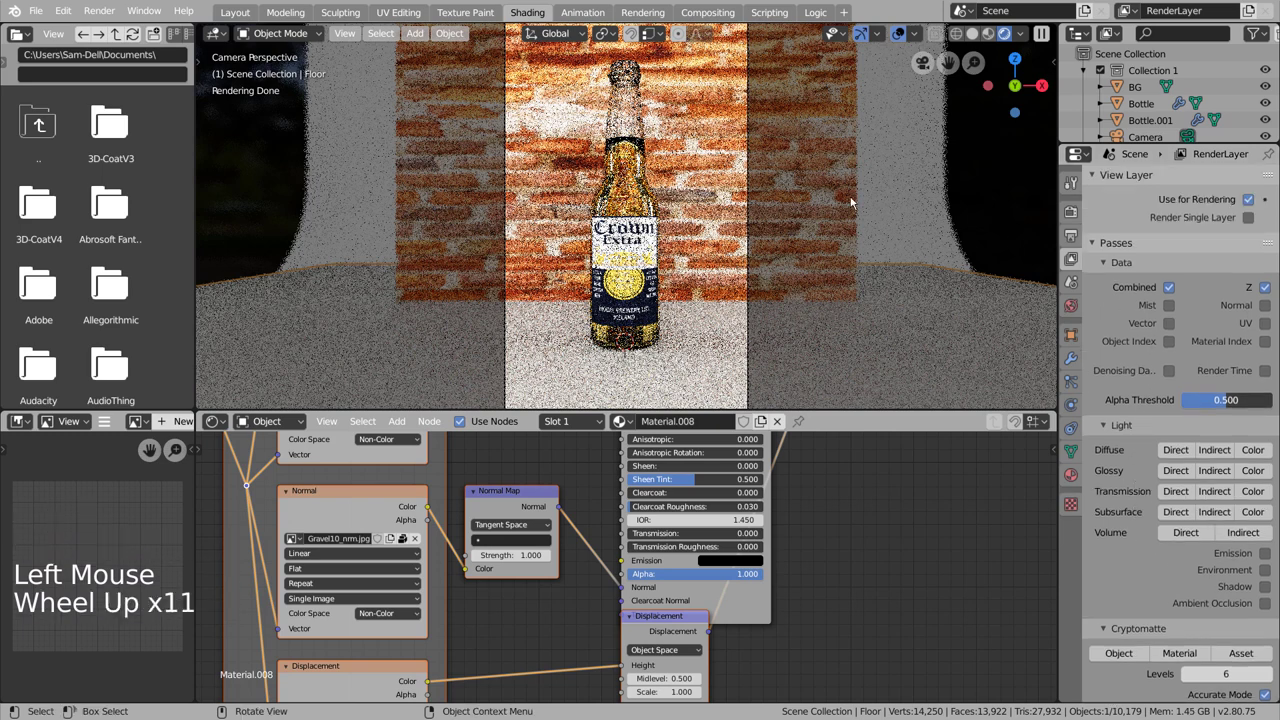
# Step: Save the file and test-render the bottle shot with the viewport in Solid shading, cancelling the render partway
pyautogui.press('ctrl')
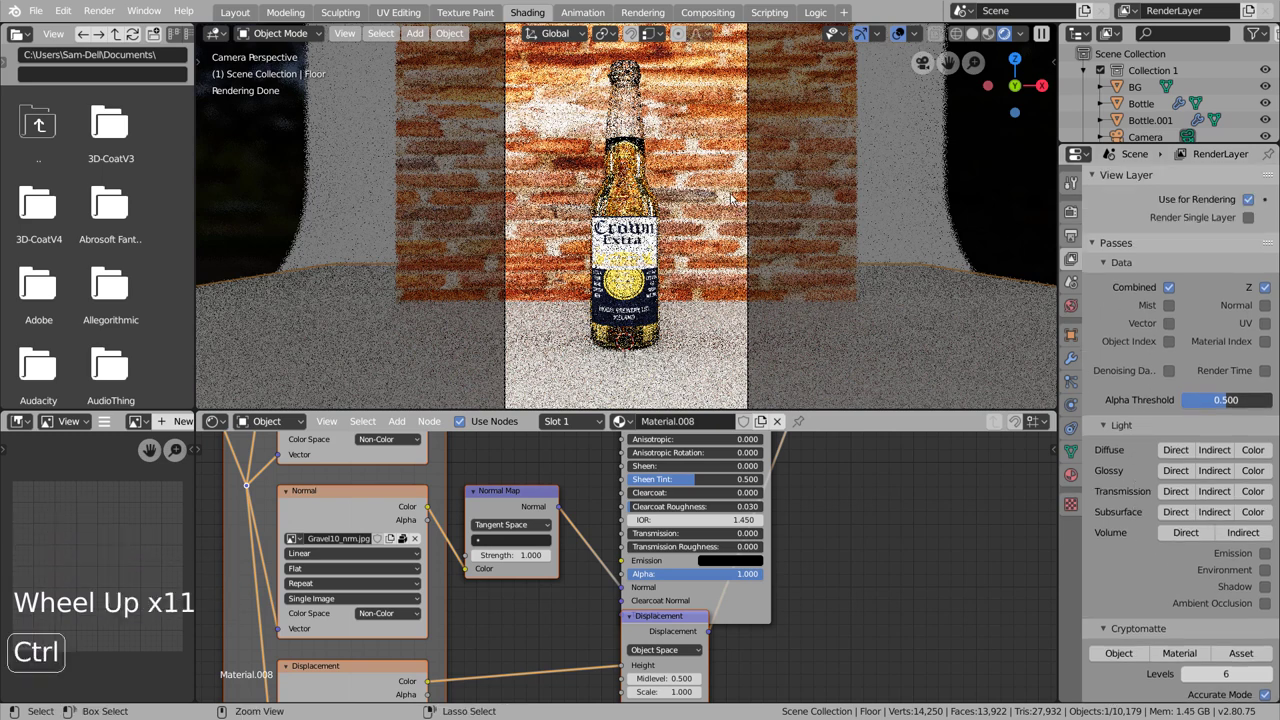
pyautogui.hotkey('ctrl', 's')
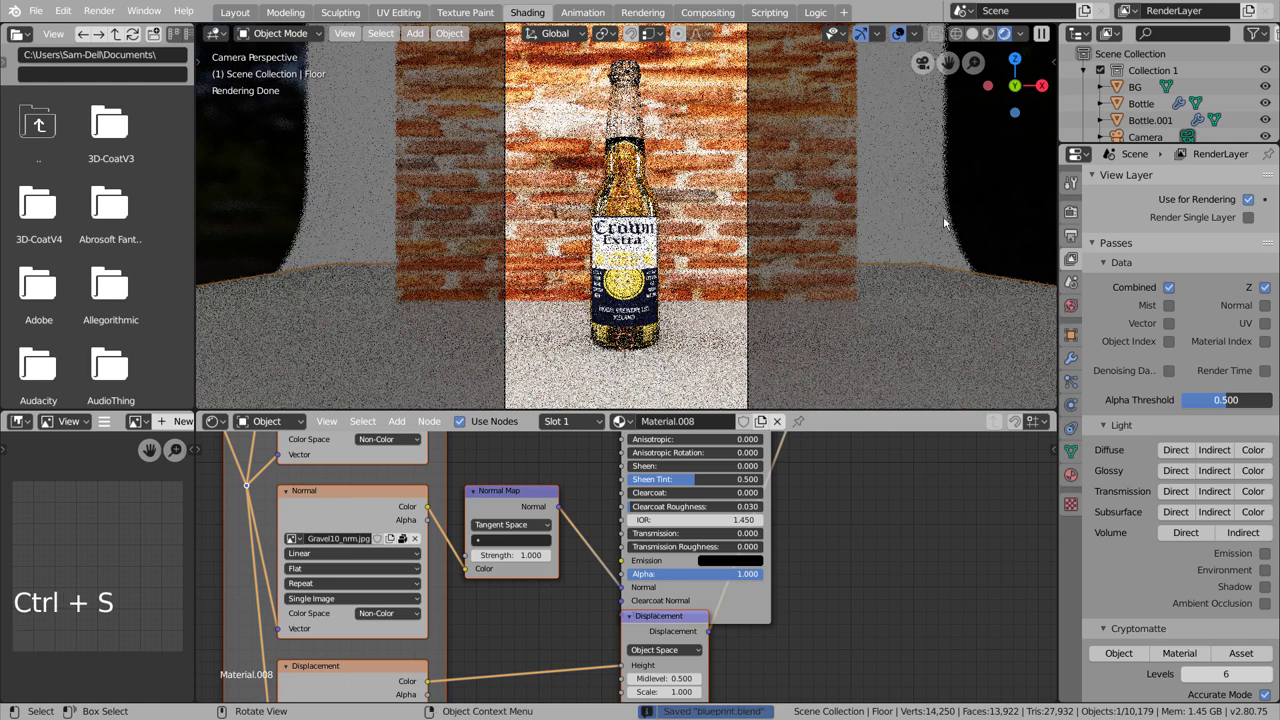
pyautogui.click(972, 33)
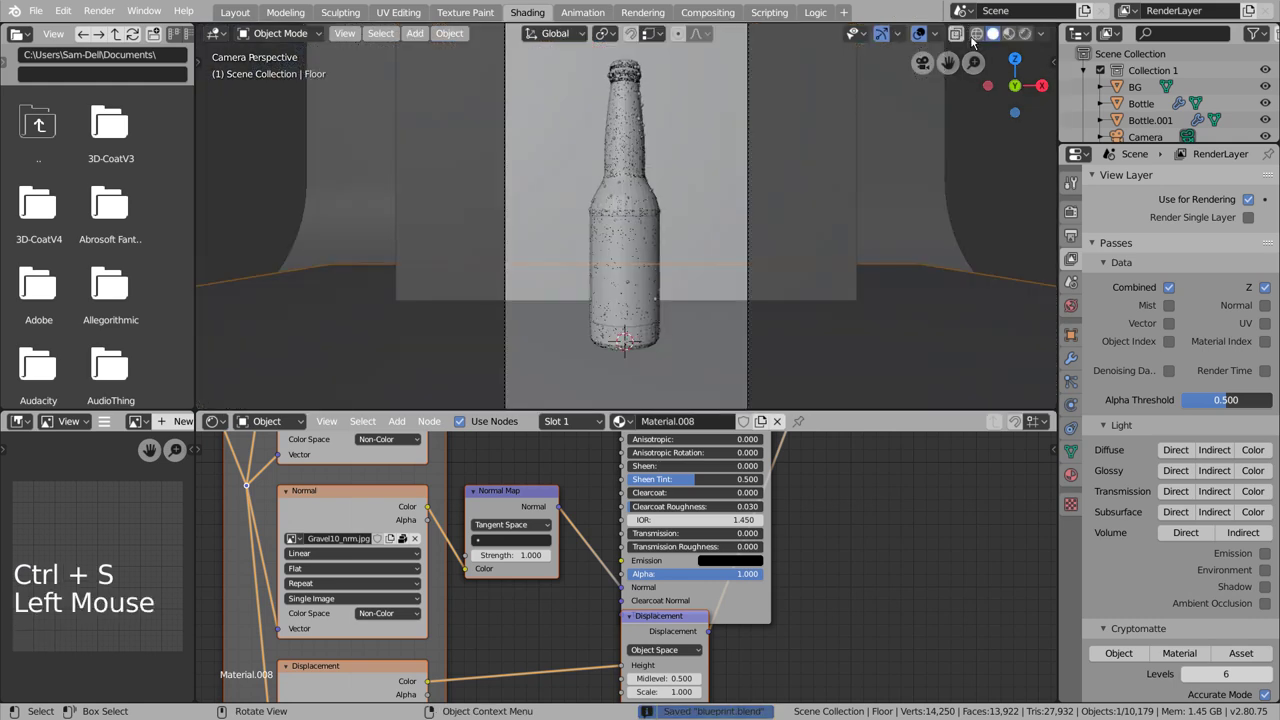
pyautogui.press('F12')
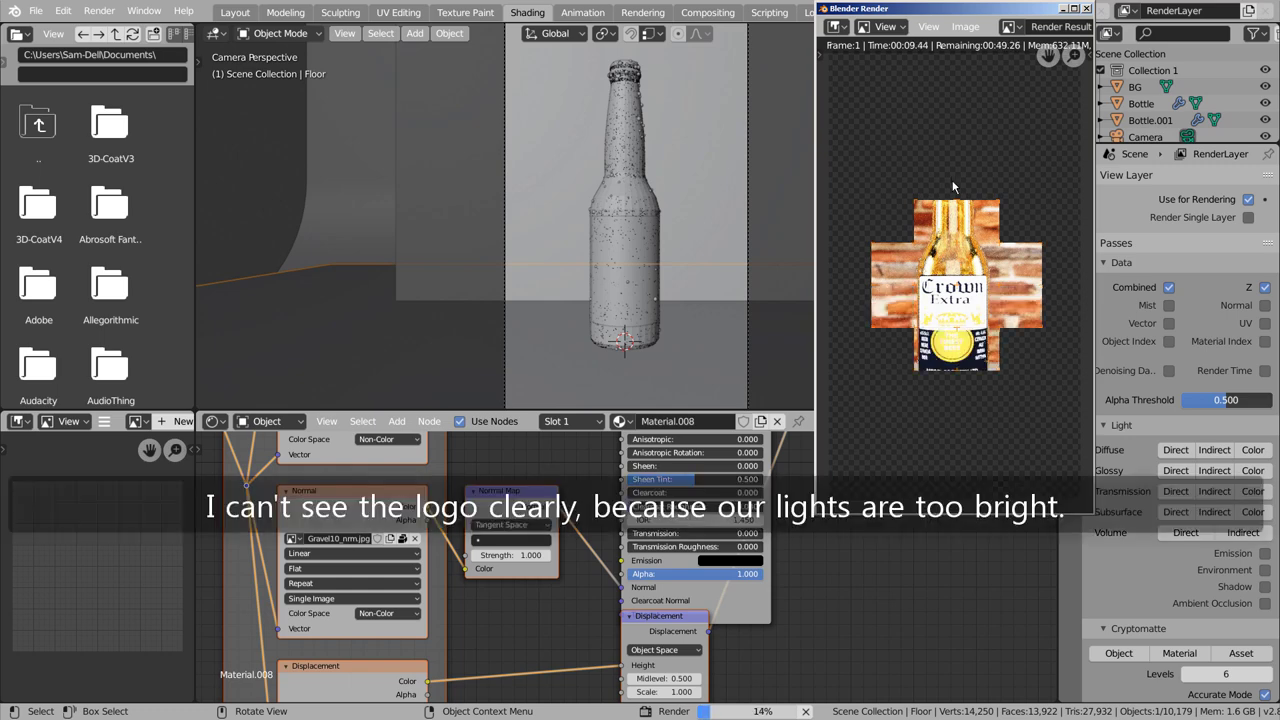
pyautogui.press('Escape')
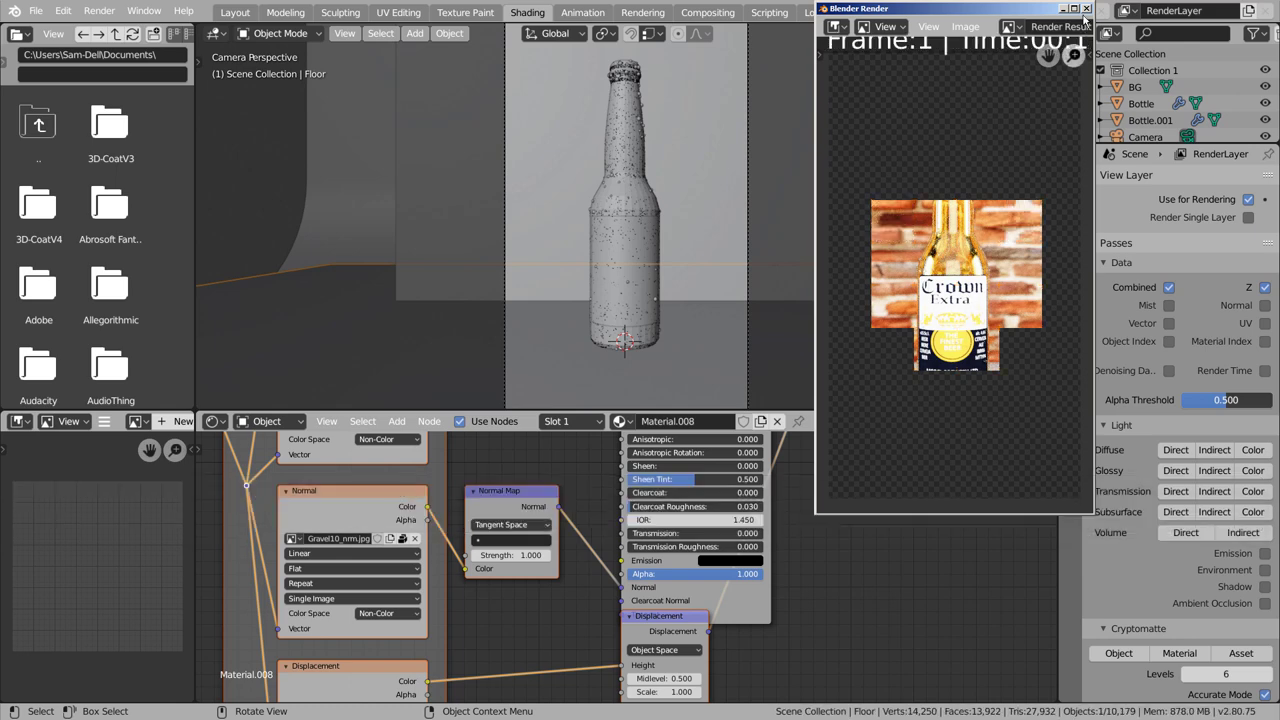
pyautogui.click(1086, 9)
# Step: Set the emission strength of the light plane Plane.003's material, Material.007, to 3
pyautogui.scroll(-3, 1152, 93)
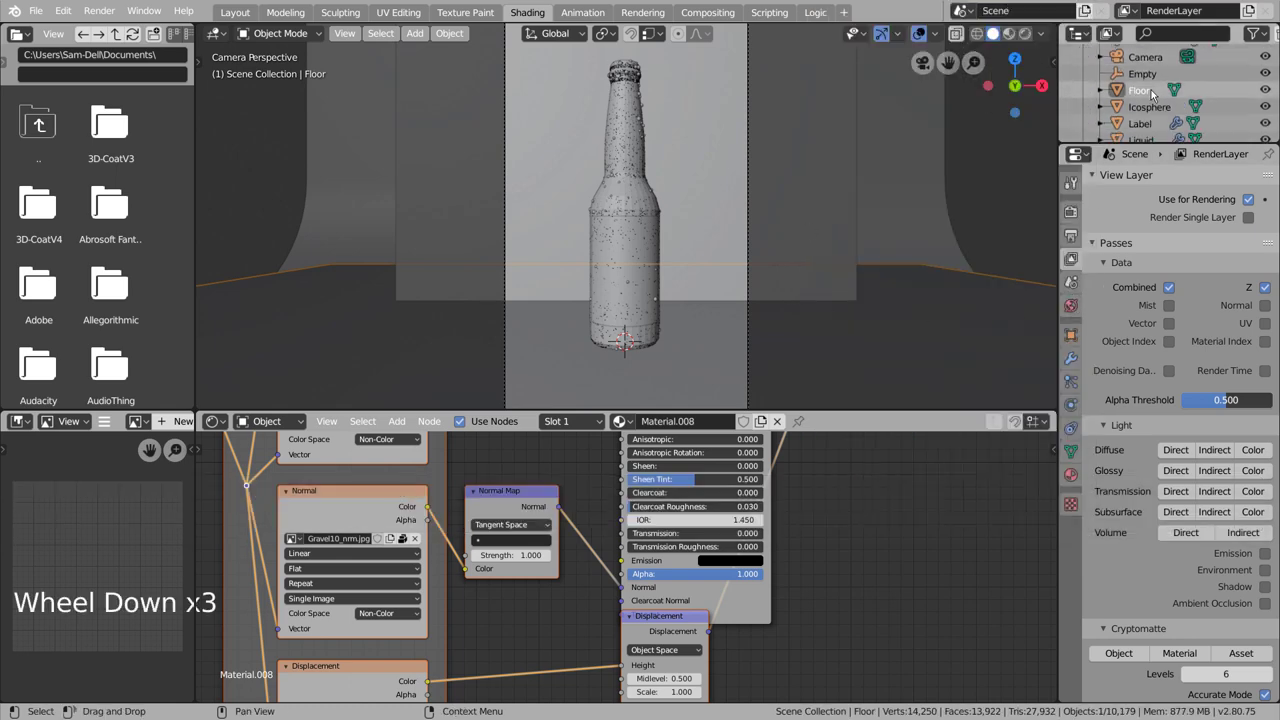
pyautogui.scroll(-8, 1152, 93)
pyautogui.click(1150, 127)
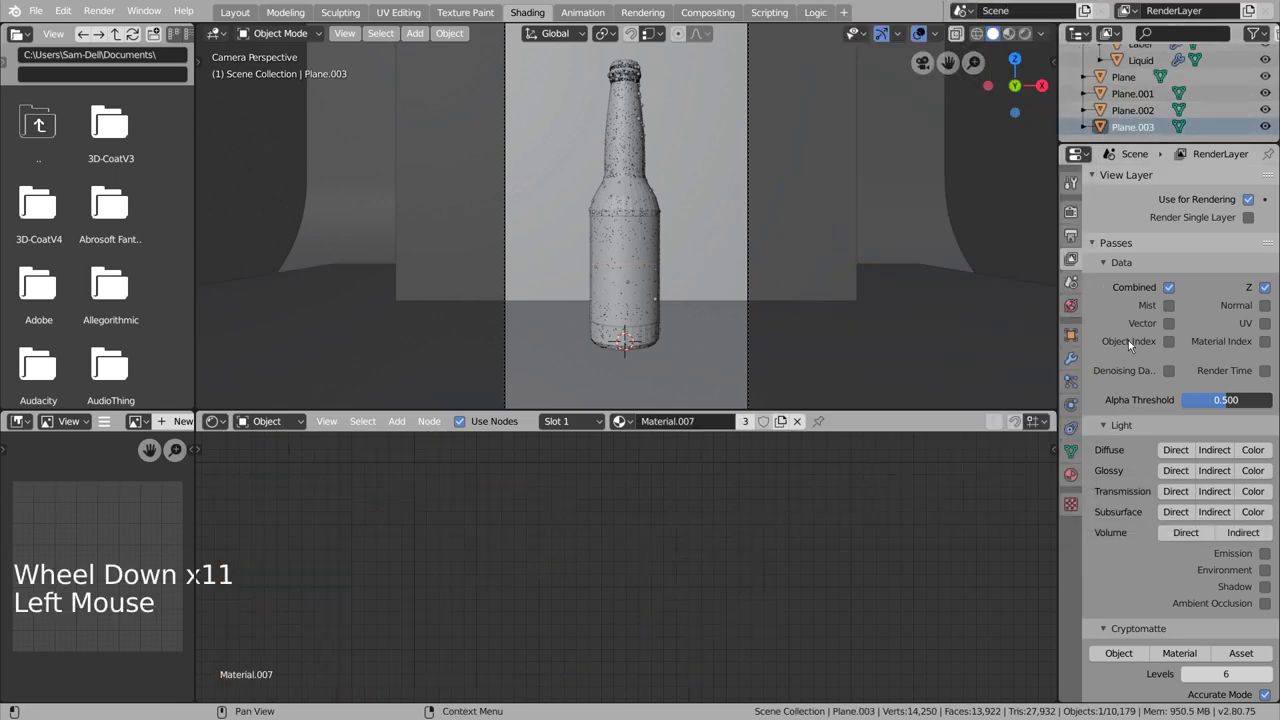
pyautogui.click(1071, 475)
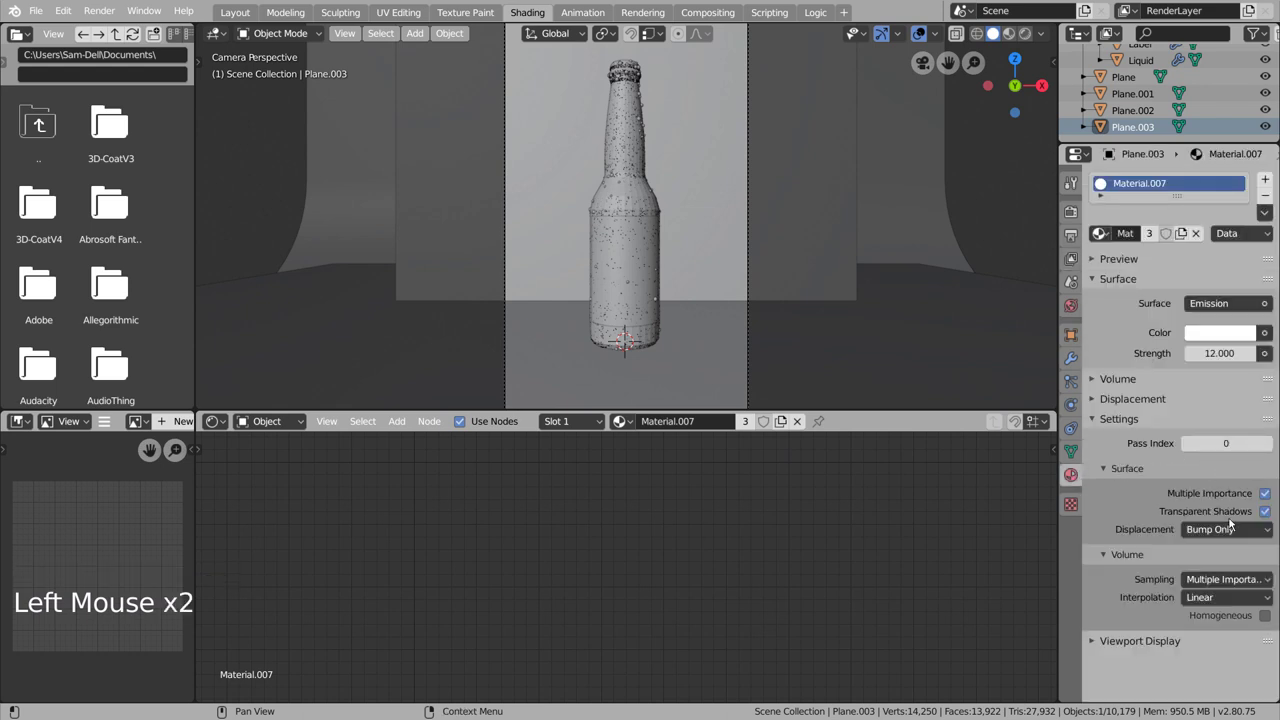
pyautogui.click(1210, 353)
pyautogui.write('3')
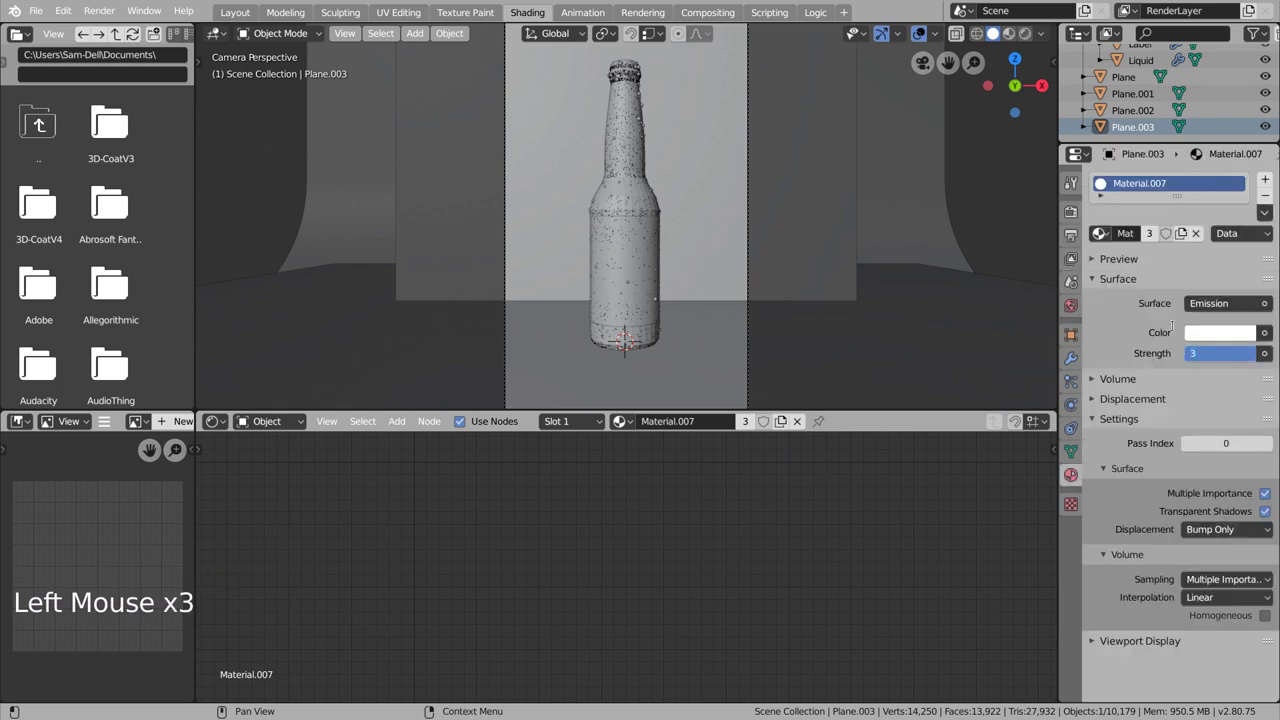
pyautogui.press('Return')
# Step: Check the emission strength on light planes Plane.001, Plane.002 and Plane.003, and render the scene
pyautogui.click(1133, 93)
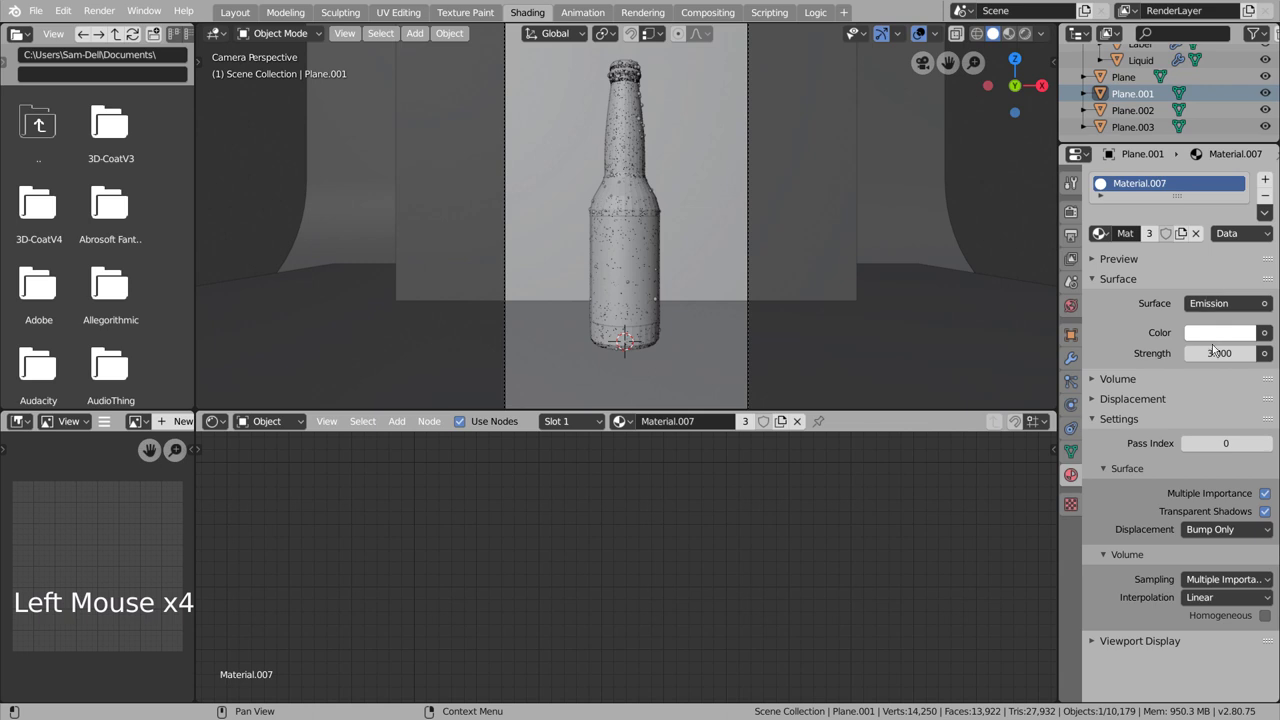
pyautogui.click(1133, 112)
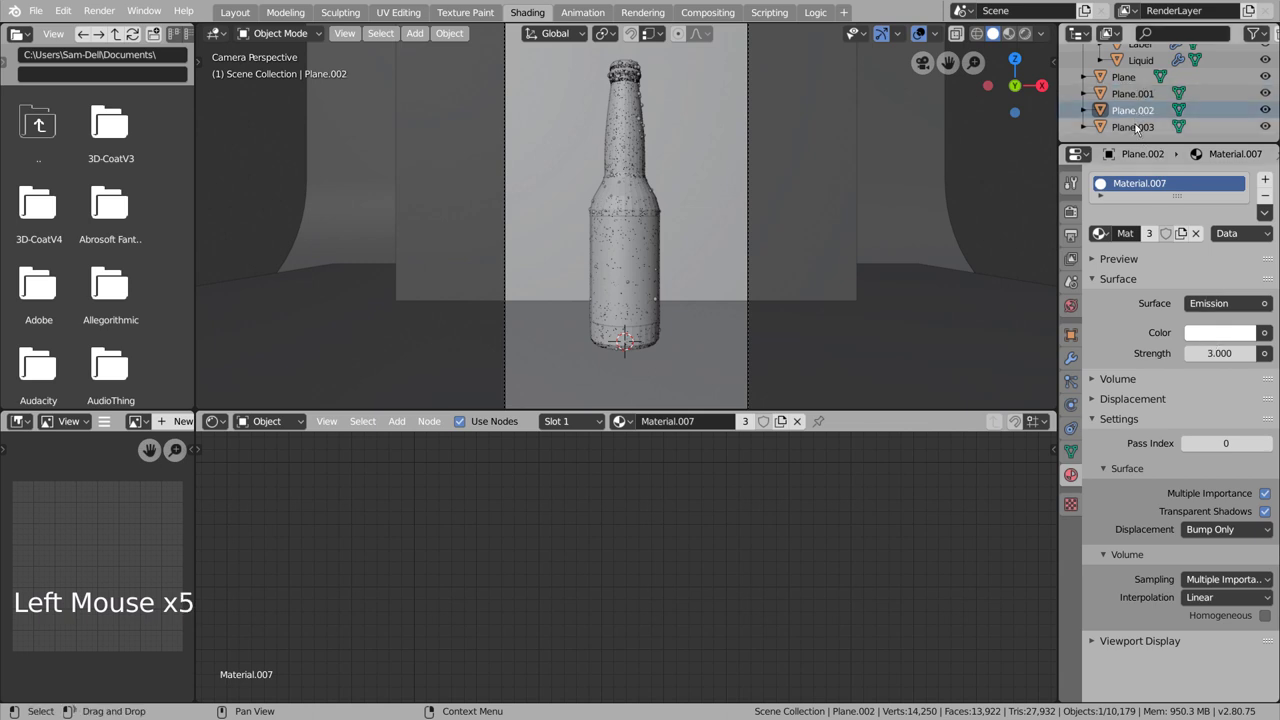
pyautogui.click(1133, 127)
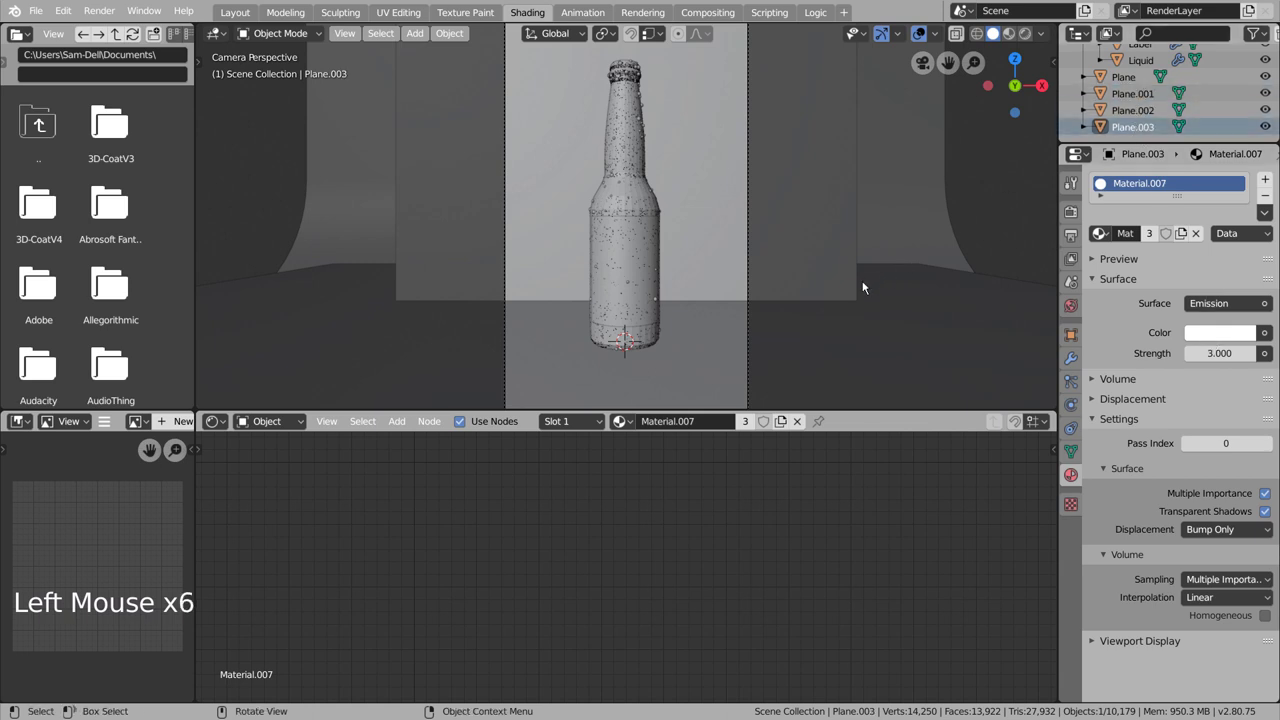
pyautogui.press('F12')
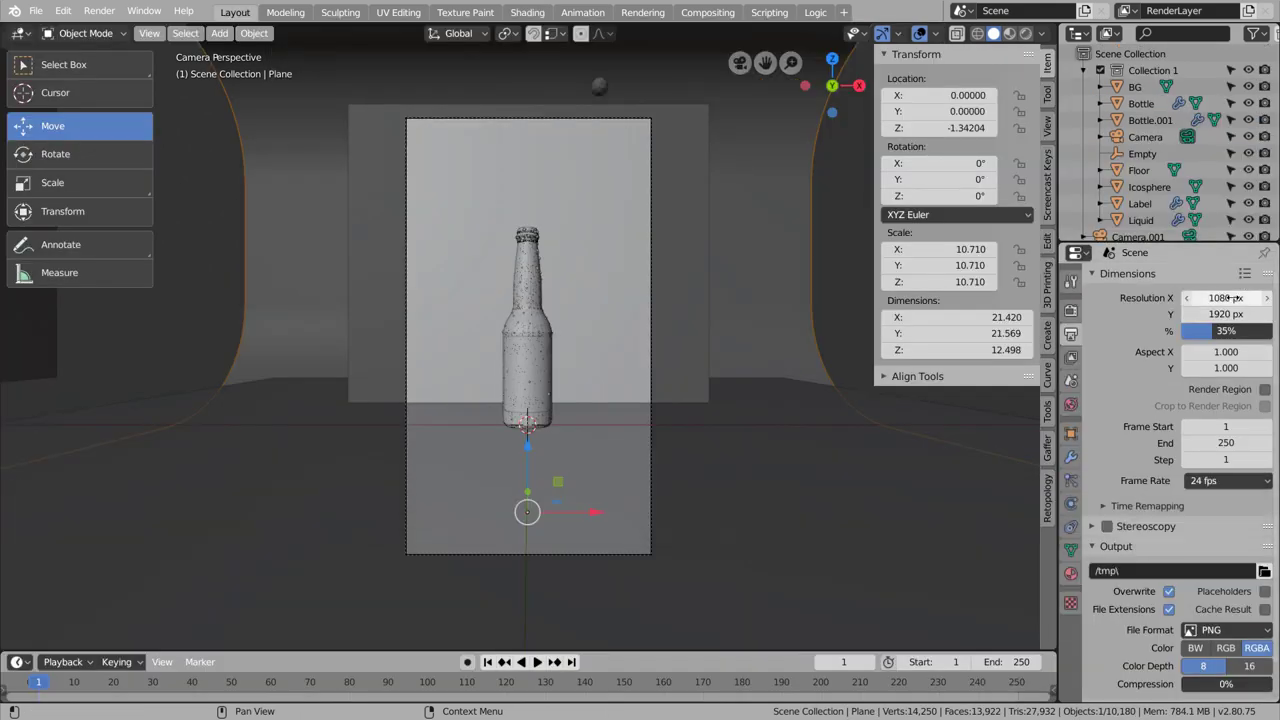
# Step: Set the render resolution to 1920 × 1080 px and raise the camera slightly with Walk Navigation to reframe the bottle
pyautogui.click(1228, 298)
pyautogui.write('1920')
pyautogui.press('Tab')
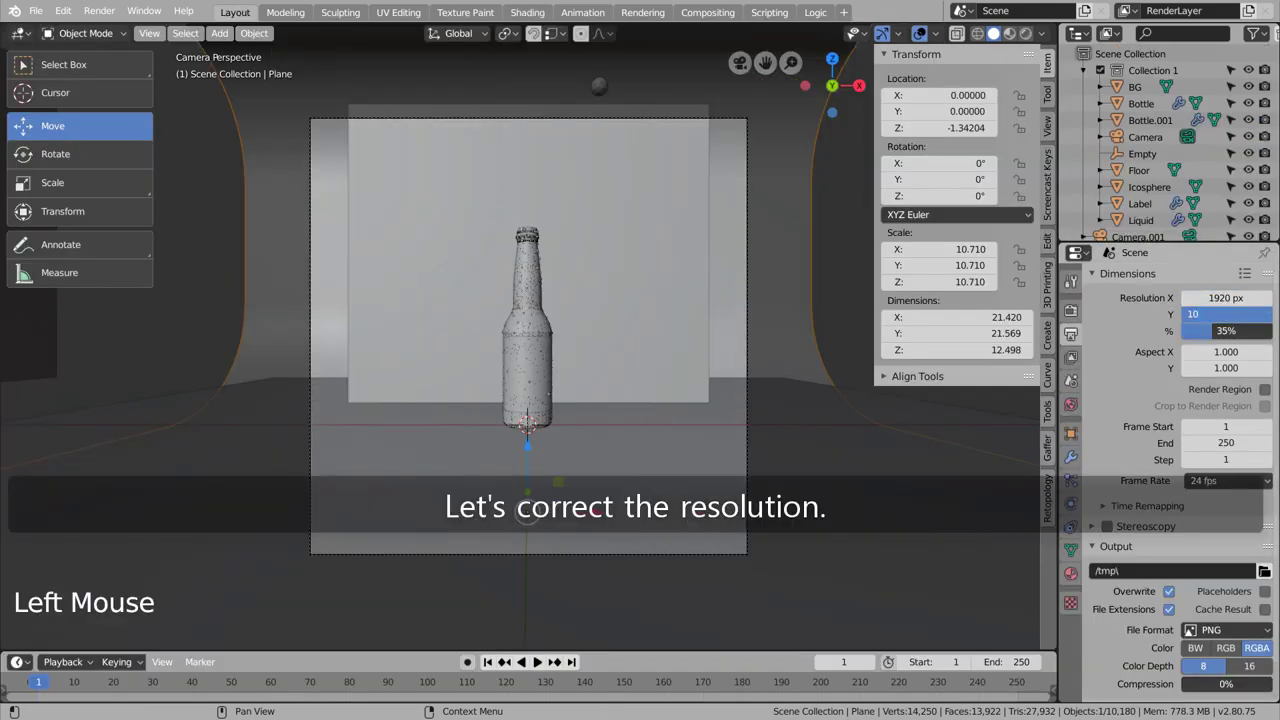
pyautogui.write('1080')
pyautogui.press('Return')
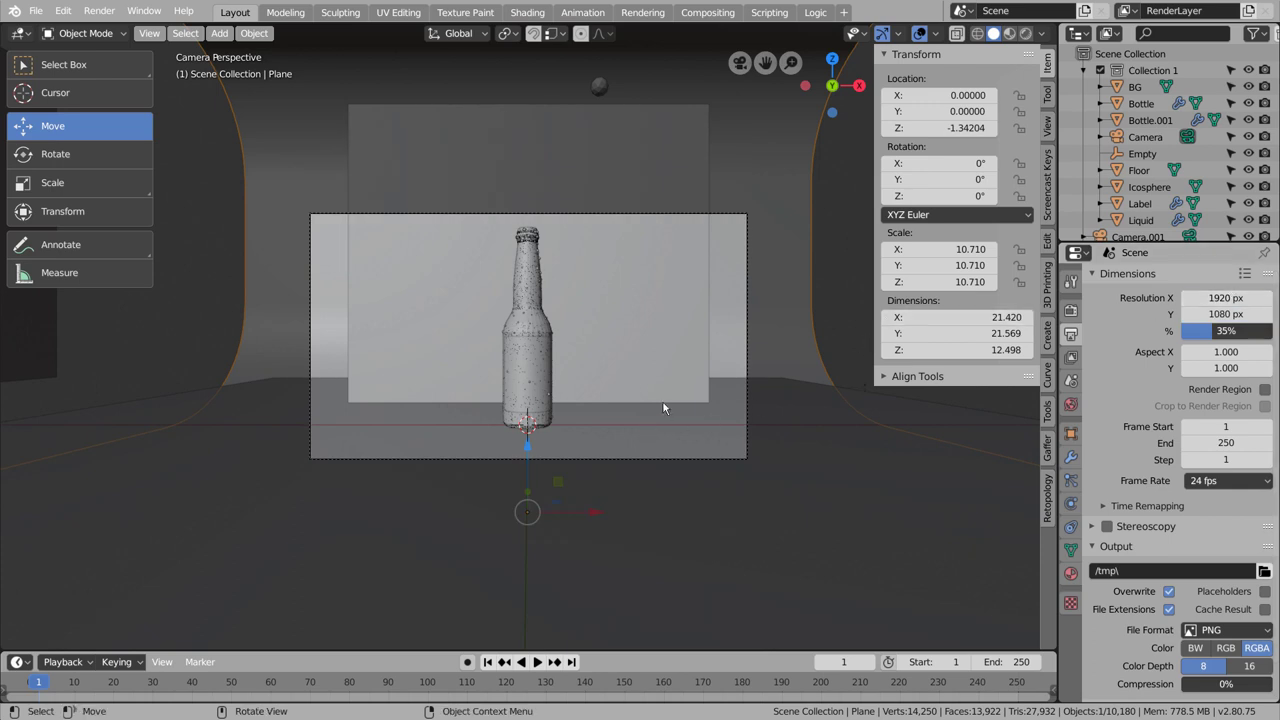
pyautogui.hotkey('shift', '`')
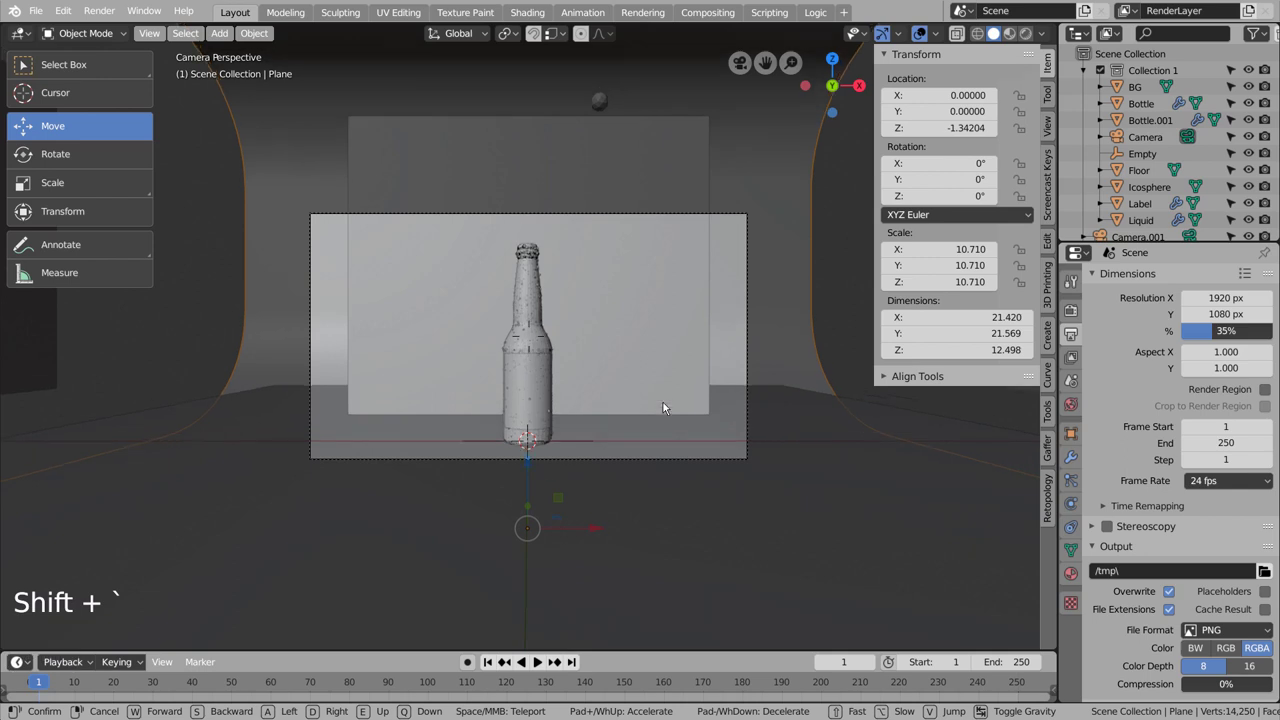
pyautogui.click(598, 272)
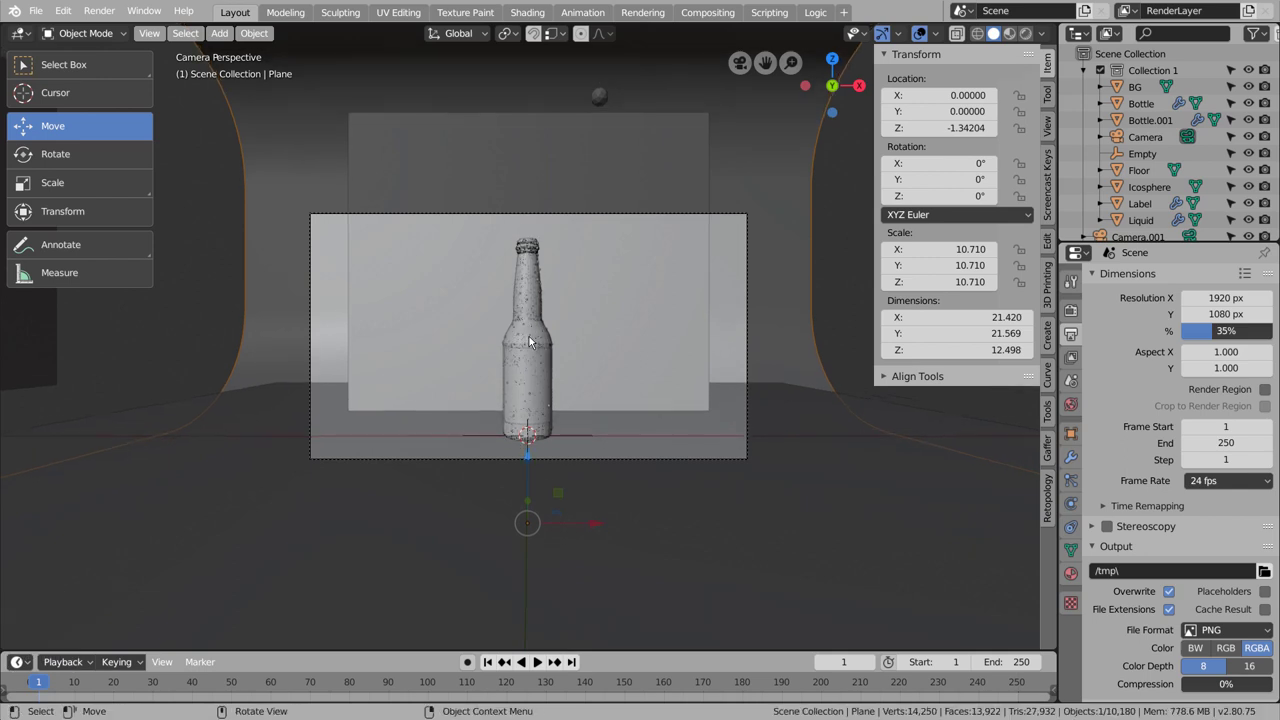
# Step: Scale the BG backdrop plane up uniformly to about 10.27 wide and 13.88 high so it fills the camera frame
pyautogui.click(599, 268)
pyautogui.press('s')
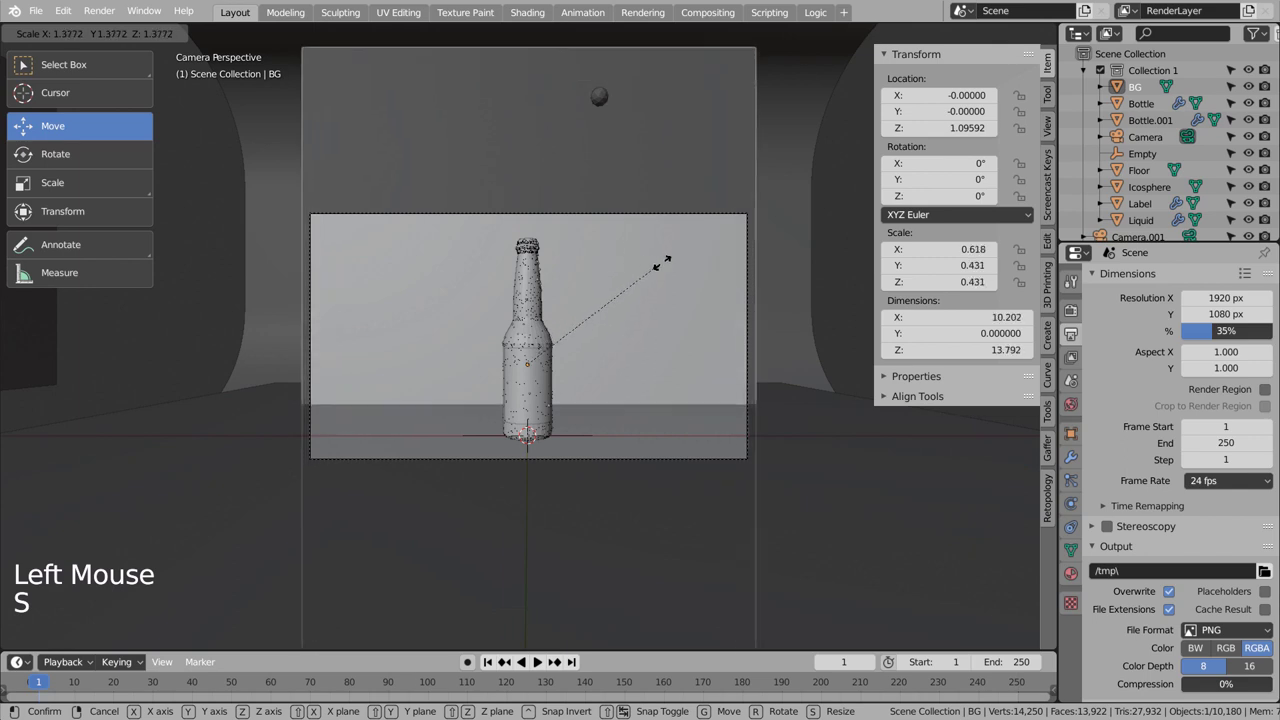
pyautogui.click(662, 263)
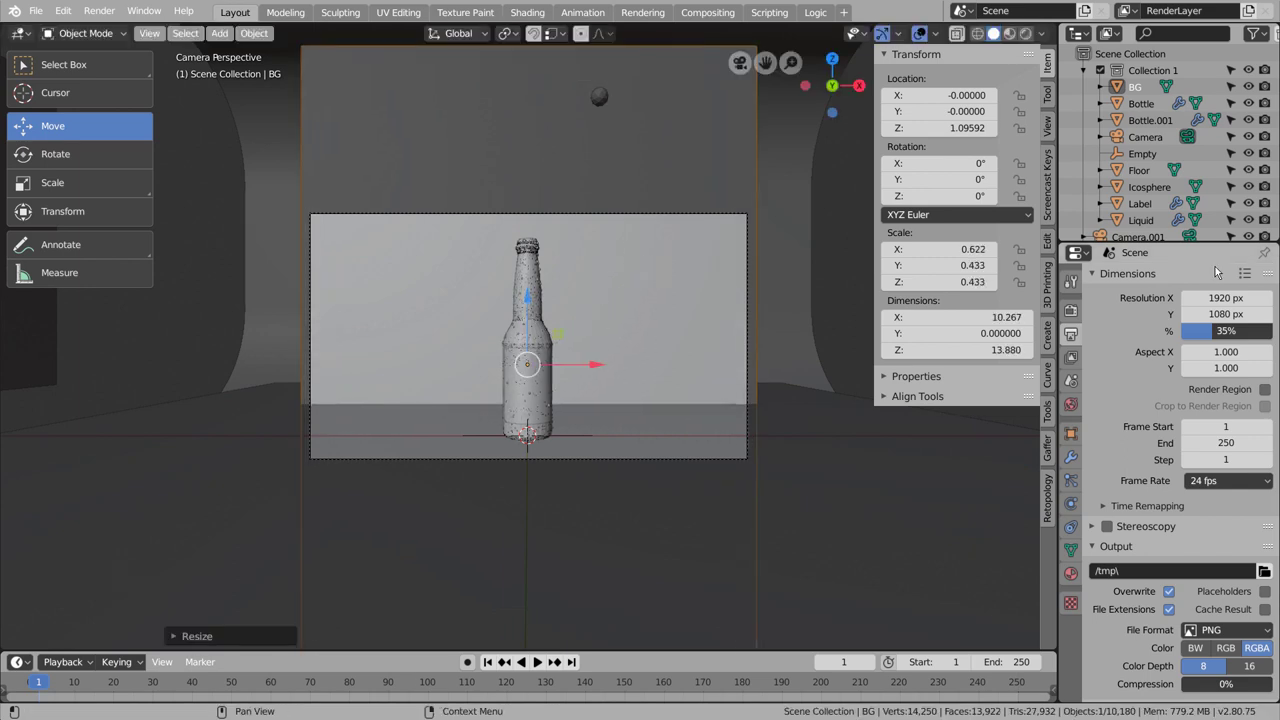
# Step: Stop a reduced-size test render, set the resolution percentage to 100%, and render the image at full size
pyautogui.press('F12')
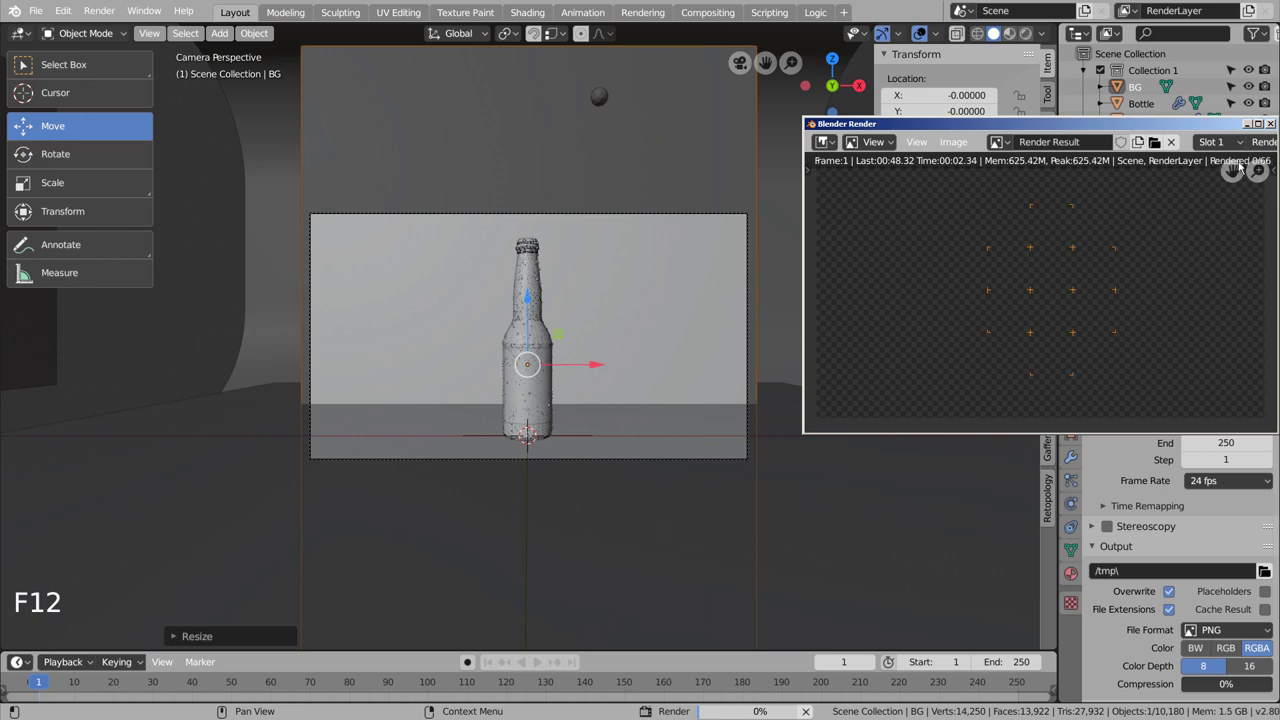
pyautogui.click(1271, 126)
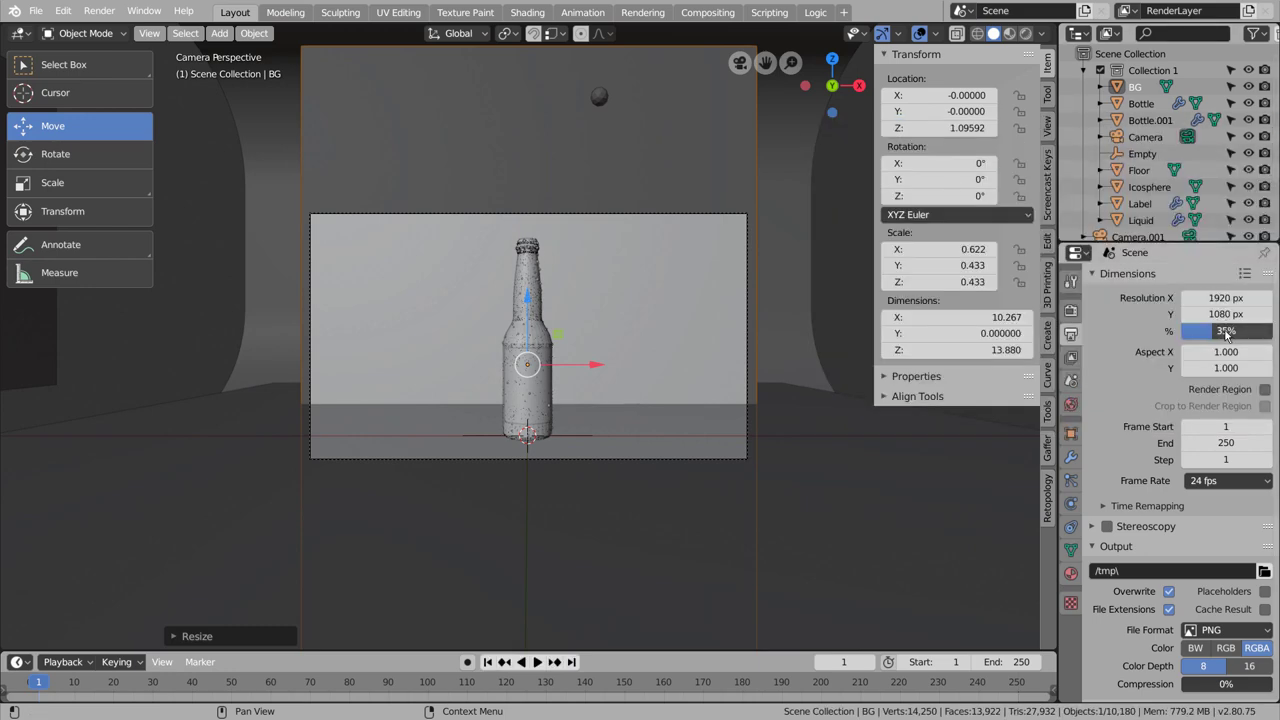
pyautogui.press('F12')
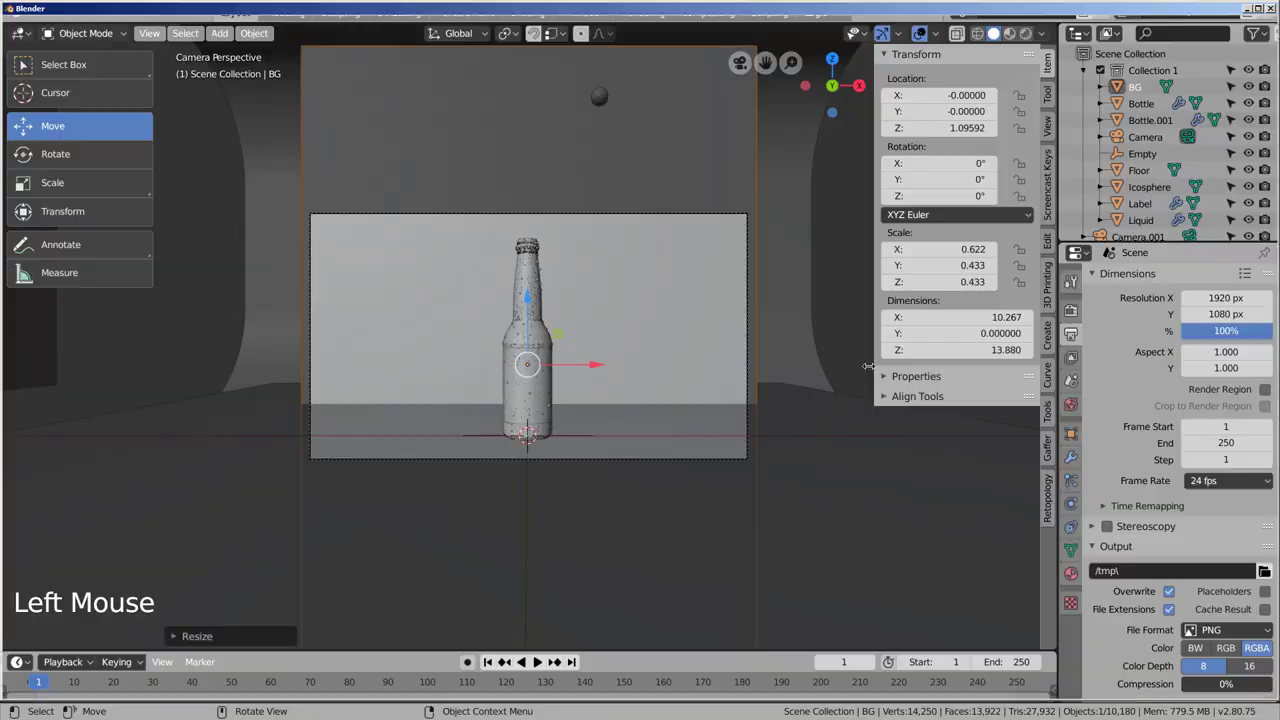